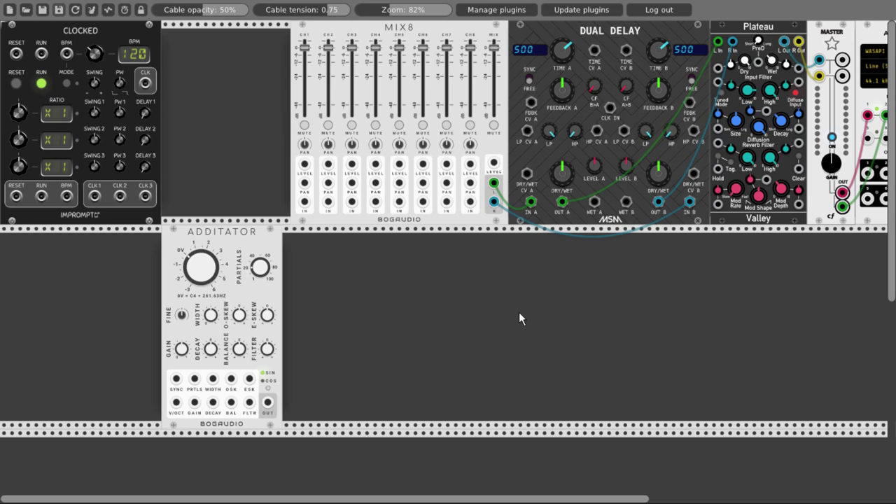
# Step: Add a Fundamental Scope module directly beside Additator in the second row
pyautogui.moveTo(396, 12); pyautogui.dragTo(435, 12)
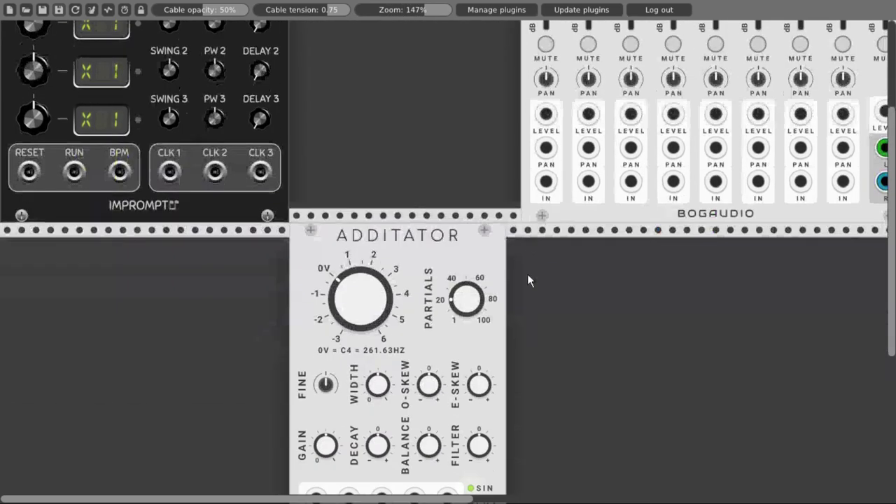
pyautogui.rightClick(619, 279)
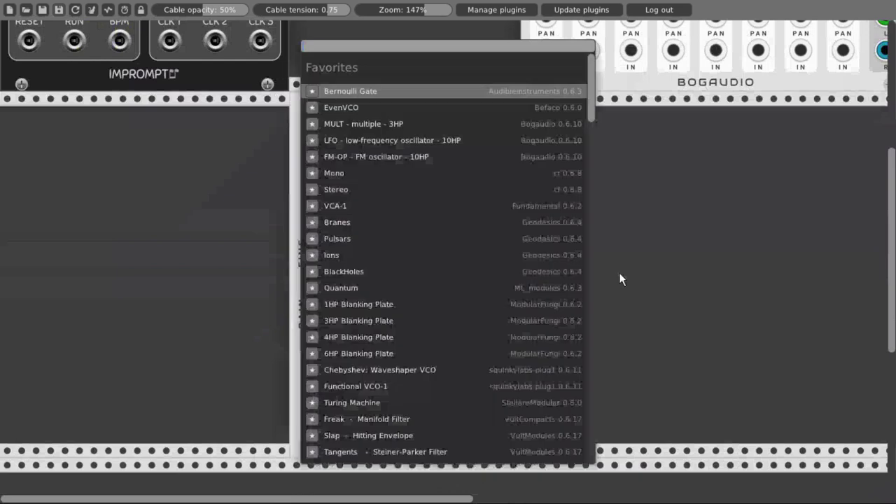
pyautogui.write('scope')
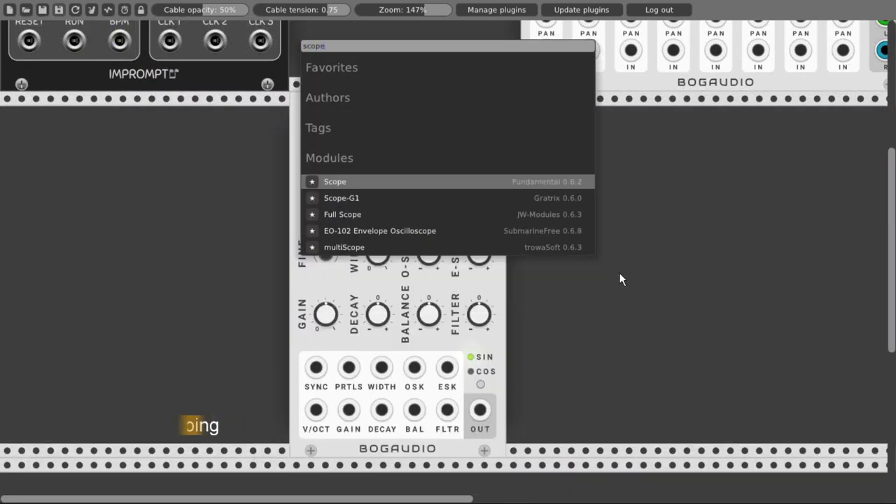
pyautogui.click(480, 183)
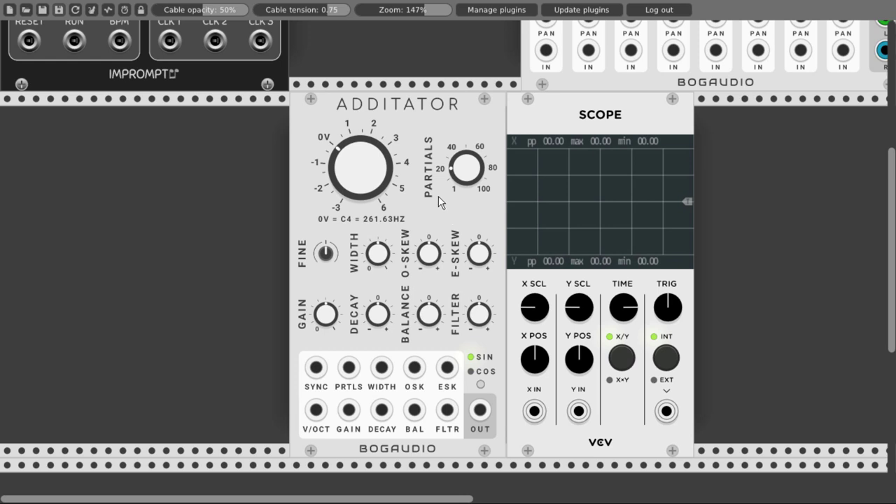
# Step: Set Additator's Partials to 1, patch its output to the Scope's X input, and increase the Scope's Time setting
pyautogui.moveTo(468, 161); pyautogui.dragTo(467, 196)
pyautogui.moveTo(481, 410); pyautogui.dragTo(534, 413)
pyautogui.moveTo(625, 312); pyautogui.dragTo(625, 280)
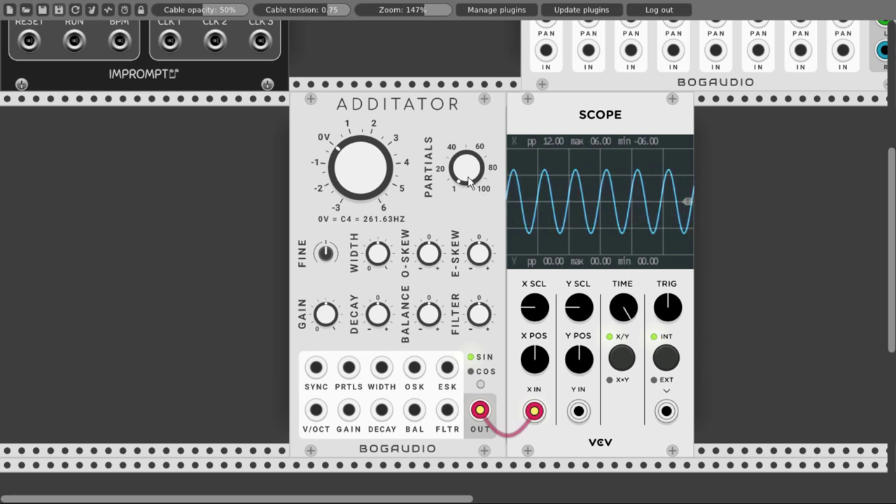
# Step: Sweep Additator's Partials up to about 70 and back down to 20 to compare the waveforms
pyautogui.moveTo(476, 180); pyautogui.dragTo(476, 144)
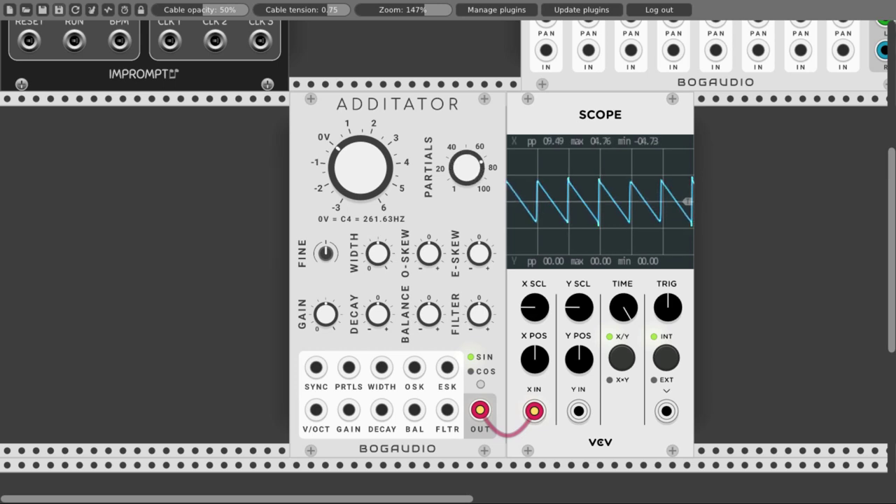
pyautogui.moveTo(471, 165); pyautogui.dragTo(471, 179)
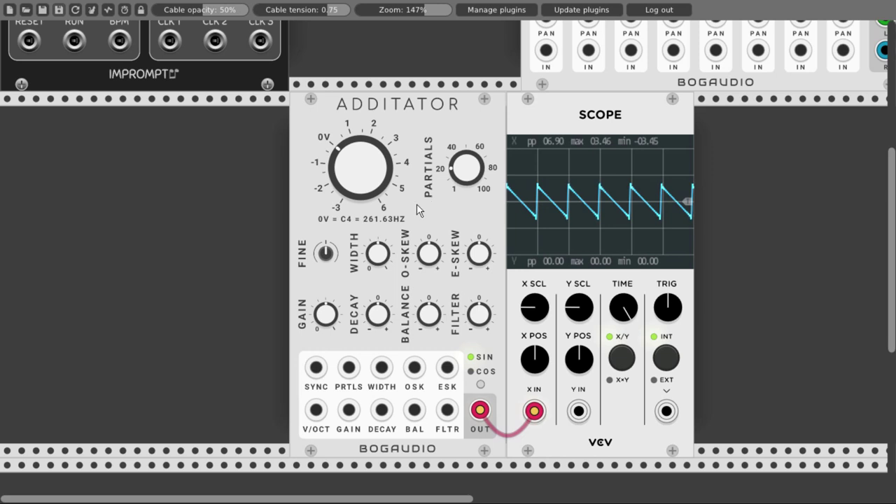
# Step: Try out Additator's Width, O-Skew, E-Skew and Gain knobs, returning each to its starting position
pyautogui.moveTo(379, 272); pyautogui.dragTo(376, 253)
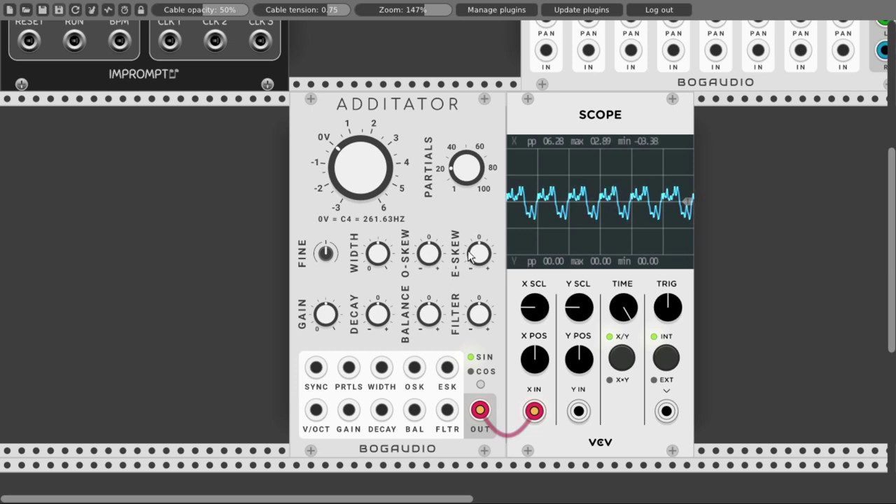
pyautogui.moveTo(433, 250); pyautogui.dragTo(433, 238)
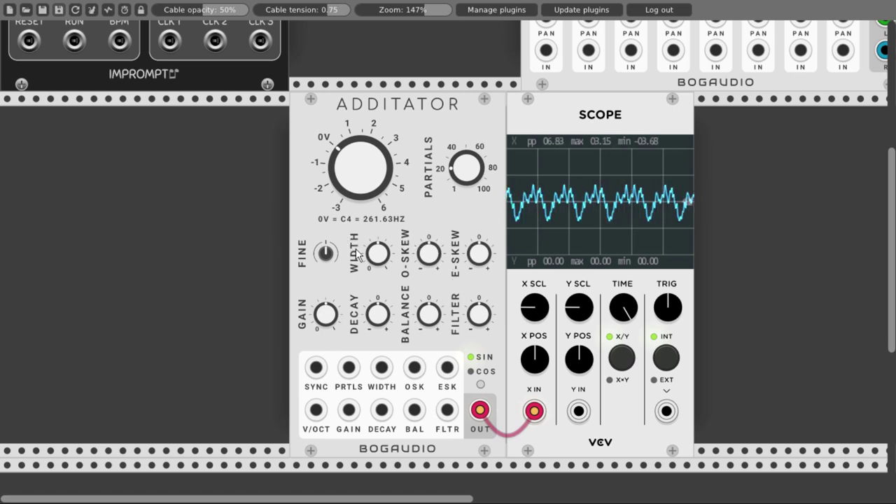
pyautogui.moveTo(475, 259)
pyautogui.mouseDown()
pyautogui.moveTo(474, 249)
pyautogui.moveTo(474, 259)
pyautogui.mouseUp()
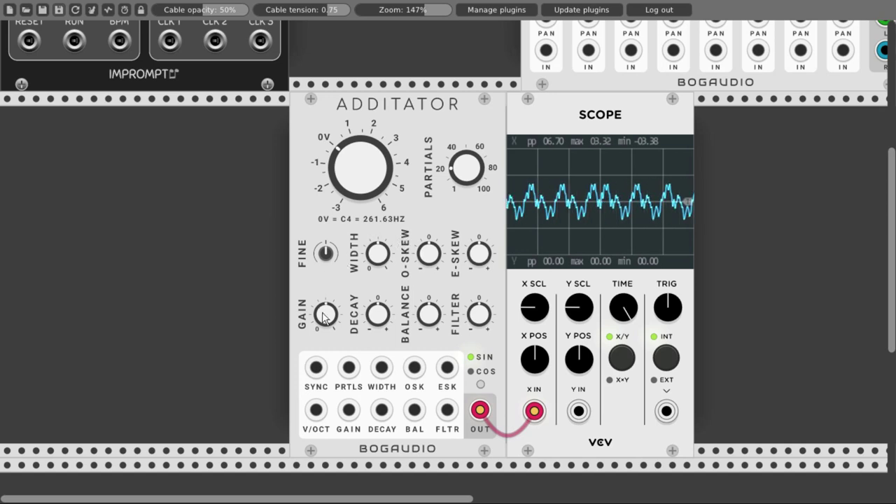
pyautogui.moveTo(325, 314)
pyautogui.mouseDown()
pyautogui.moveTo(325, 327)
pyautogui.moveTo(324, 313)
pyautogui.mouseUp()
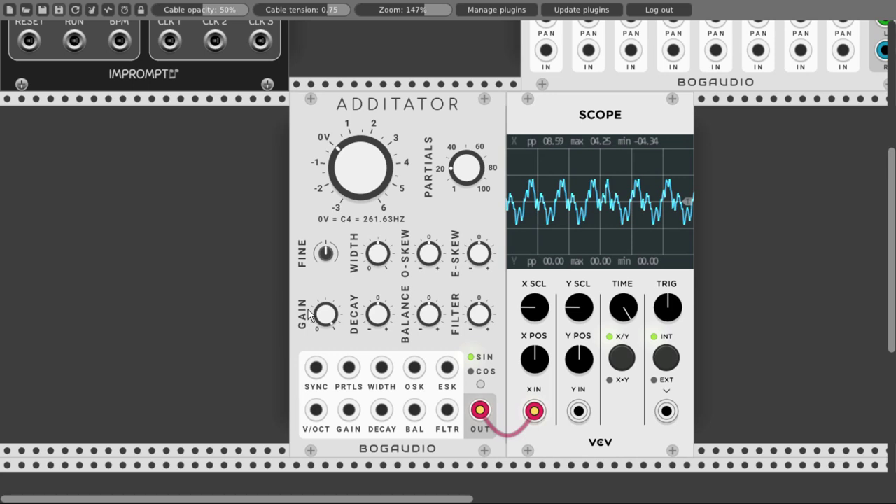
pyautogui.moveTo(326, 323); pyautogui.dragTo(326, 316)
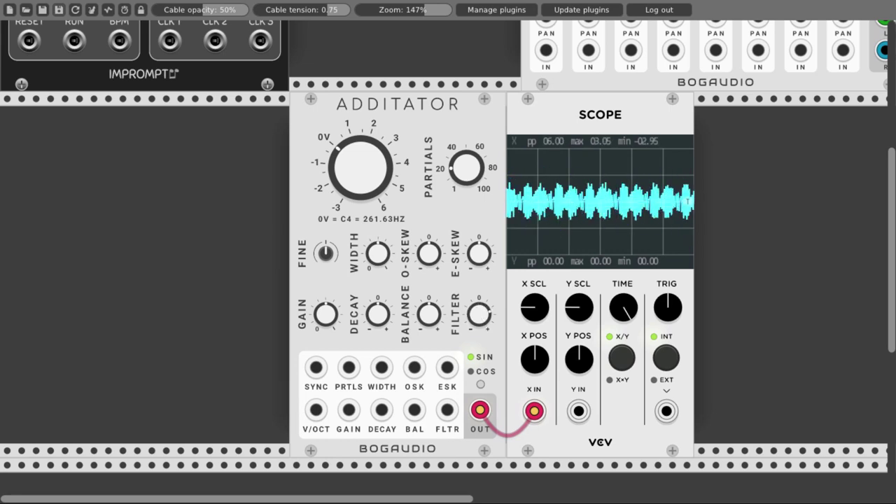
# Step: Set Additator's Filter to a moderate negative amount with Partials at 20, and switch its phase mode to COS
pyautogui.moveTo(480, 314); pyautogui.dragTo(480, 343)
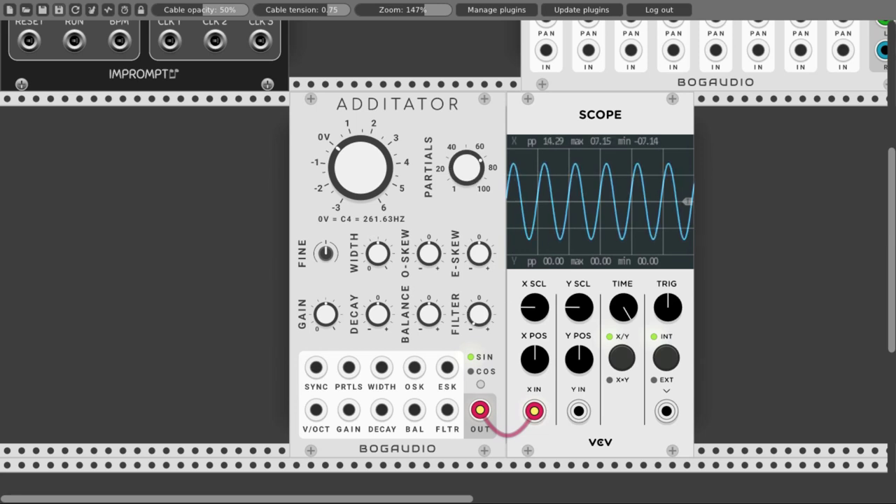
pyautogui.moveTo(475, 181); pyautogui.dragTo(475, 178)
pyautogui.moveTo(490, 317); pyautogui.dragTo(490, 323)
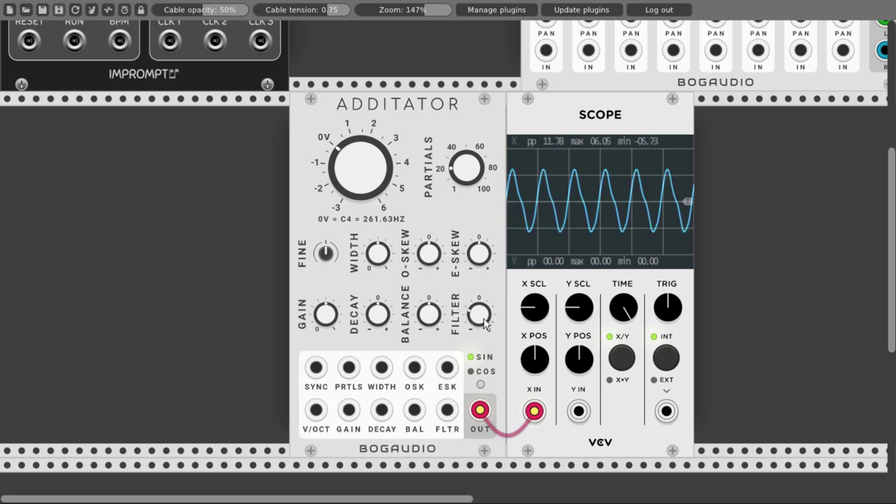
pyautogui.click(481, 385)
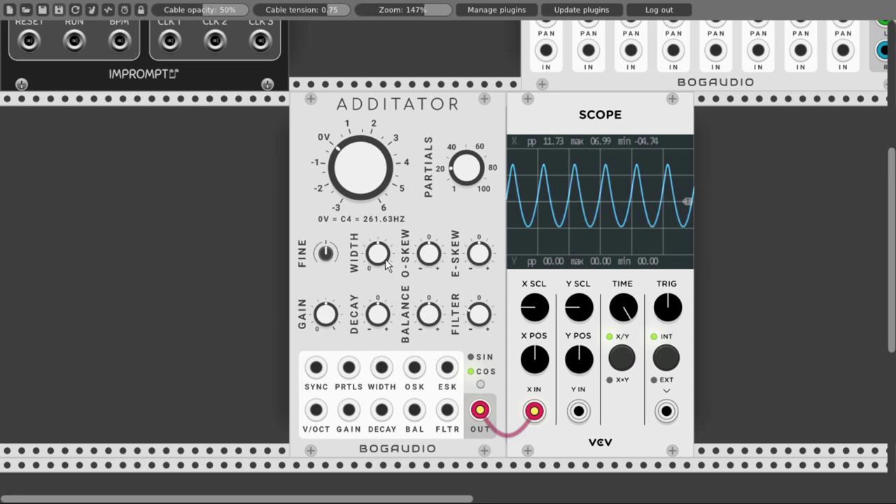
# Step: Delete the Scope module and move Additator farther along the second row to free space before it
pyautogui.moveTo(427, 10); pyautogui.dragTo(397, 9)
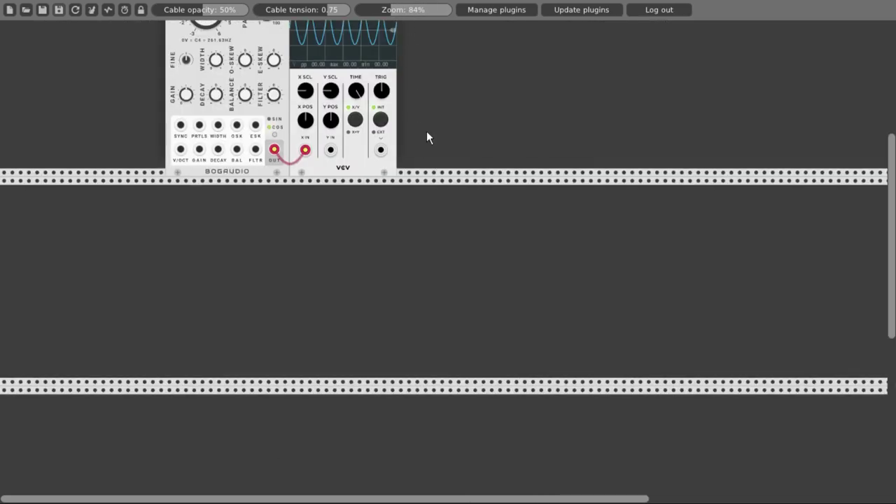
pyautogui.scroll(5, 426, 136)
pyautogui.rightClick(375, 243)
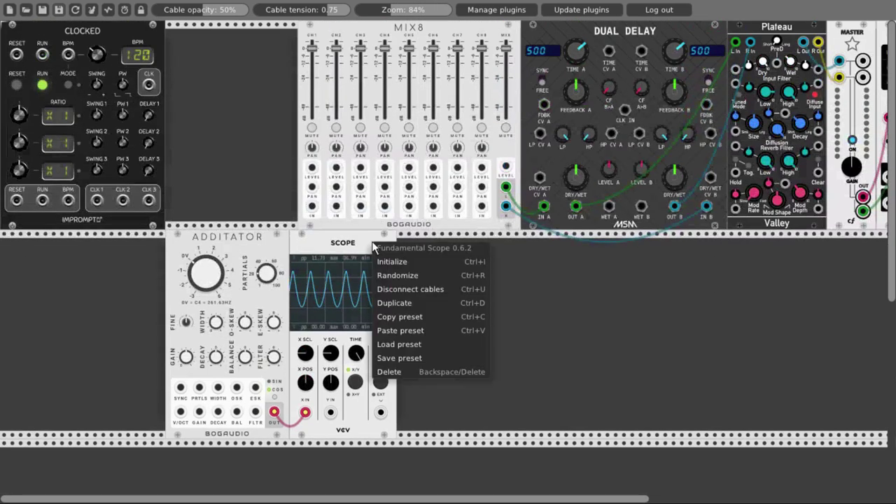
pyautogui.click(391, 375)
pyautogui.moveTo(261, 269); pyautogui.dragTo(436, 270)
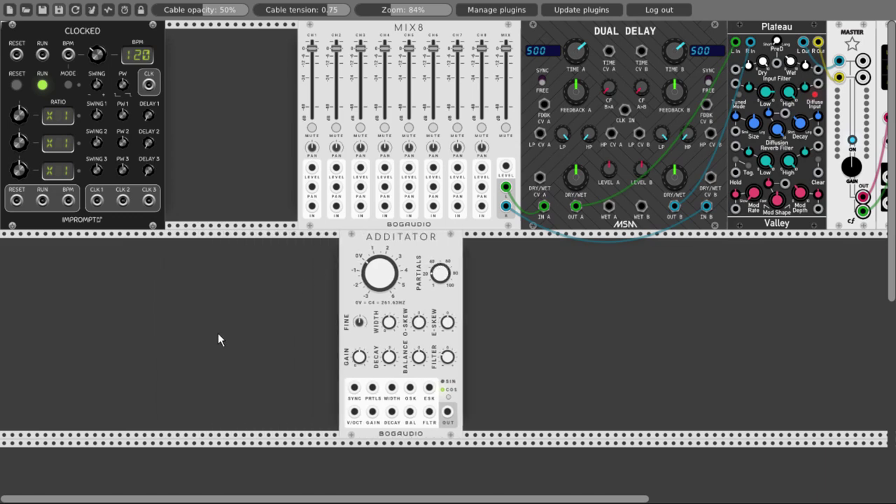
# Step: Search for "stages" and add an AudibleInstruments Segment Generator before Additator in the second row
pyautogui.rightClick(218, 332)
pyautogui.write('stages')
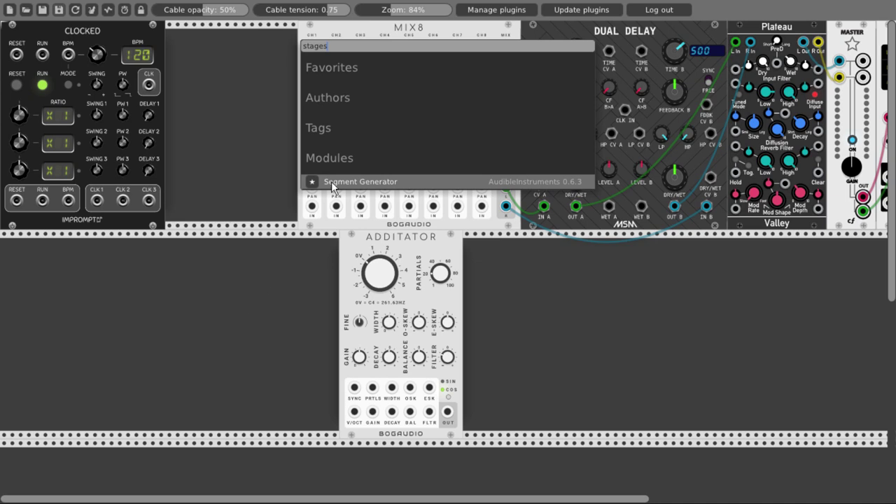
pyautogui.click(331, 182)
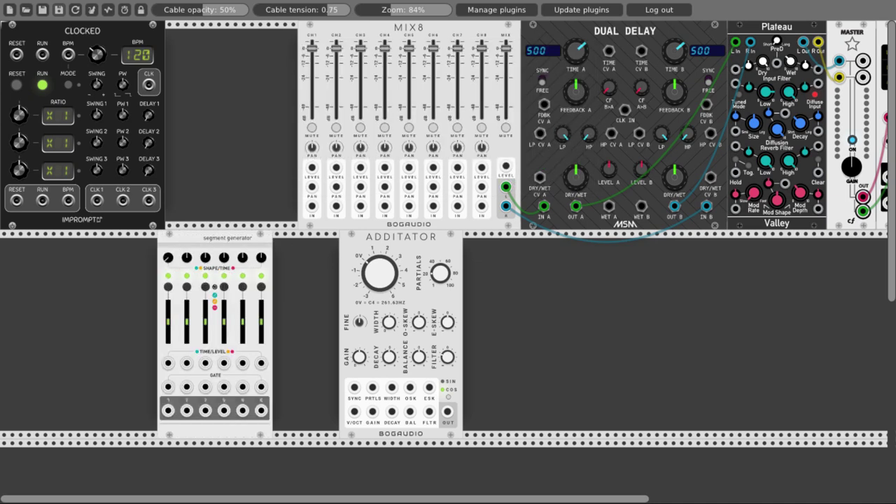
# Step: Switch all six segments of the Segment Generator from green to the yellow segment type
pyautogui.click(169, 288)
pyautogui.click(187, 287)
pyautogui.click(205, 287)
pyautogui.click(224, 287)
pyautogui.click(243, 287)
pyautogui.click(261, 287)
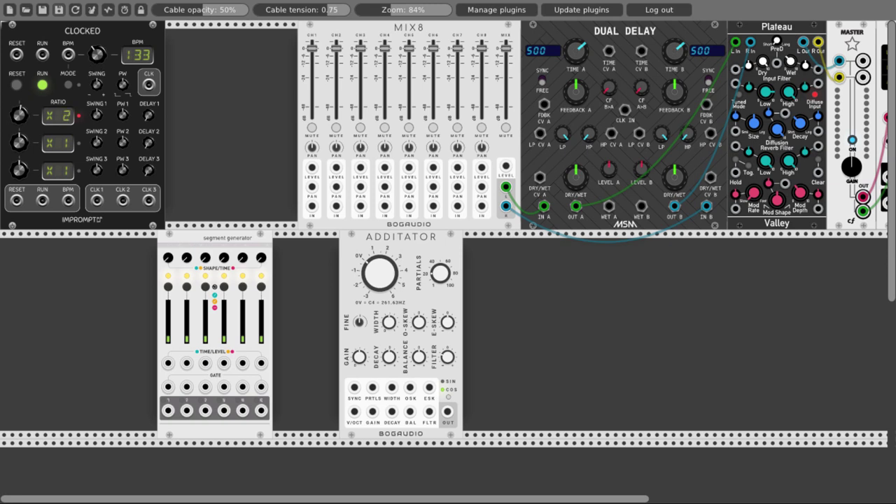
# Step: Patch Clocked's CLK 1 output to the first gate input of the Segment Generator and move that module to the row's start
pyautogui.moveTo(97, 201); pyautogui.dragTo(169, 387)
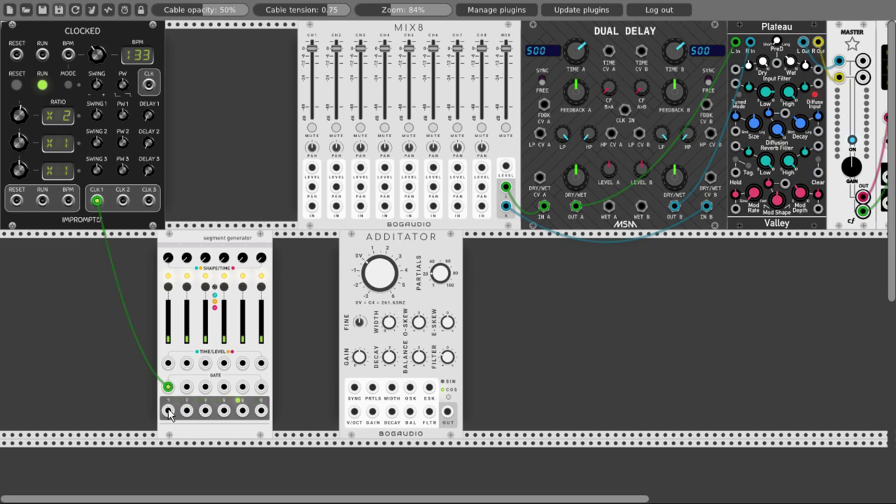
pyautogui.moveTo(189, 242); pyautogui.dragTo(21, 239)
# Step: Add a Fundamental VCA-1 beside the Segment Generator, lower its level to about a third, and patch segment output 1 into it
pyautogui.rightClick(137, 277)
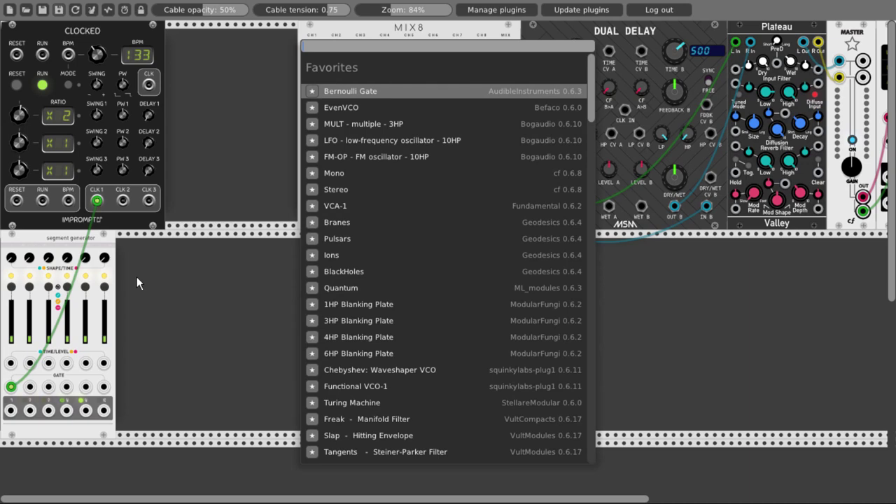
pyautogui.write('vca')
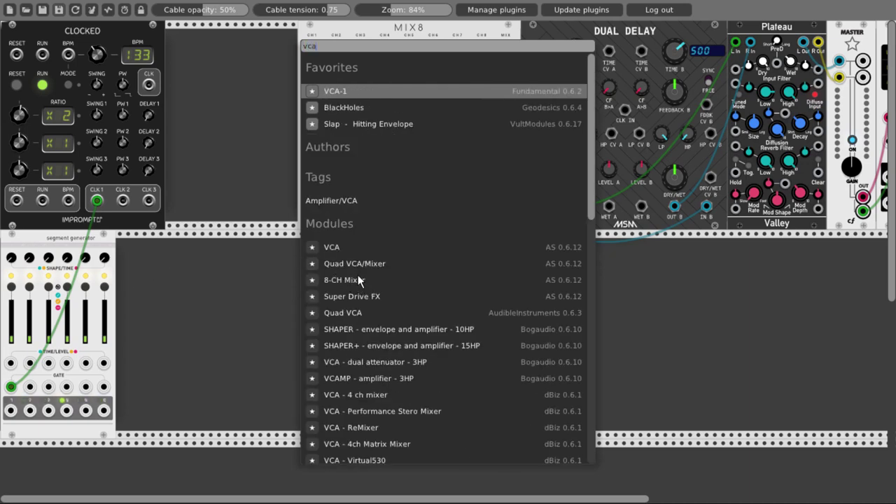
pyautogui.click(333, 86)
pyautogui.moveTo(124, 264); pyautogui.dragTo(125, 297)
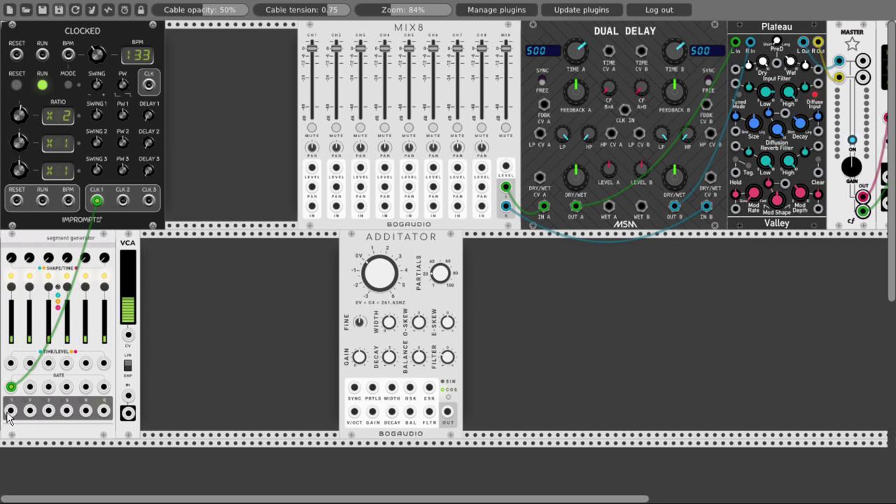
pyautogui.moveTo(11, 410); pyautogui.dragTo(126, 398)
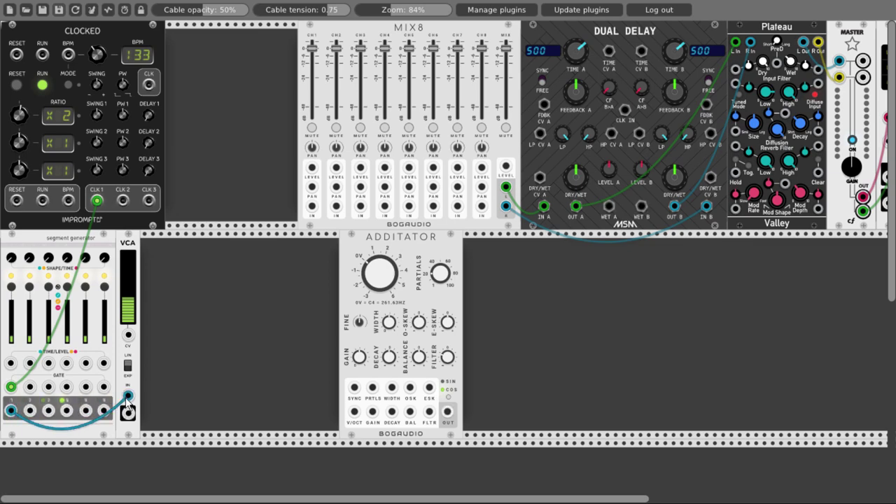
# Step: Add a Quantum quantizer beside the VCA and enable the notes C, D#, G and A#
pyautogui.rightClick(175, 341)
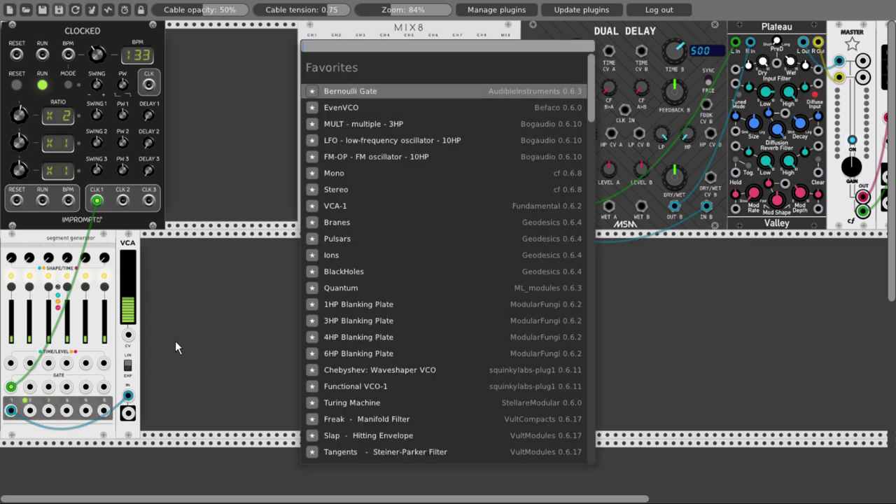
pyautogui.click(360, 287)
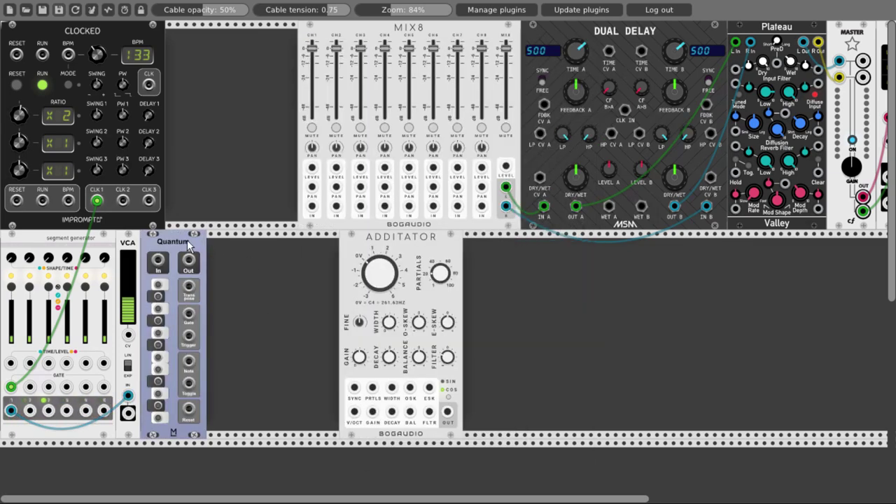
pyautogui.click(158, 418)
pyautogui.click(158, 382)
pyautogui.click(159, 333)
pyautogui.click(158, 297)
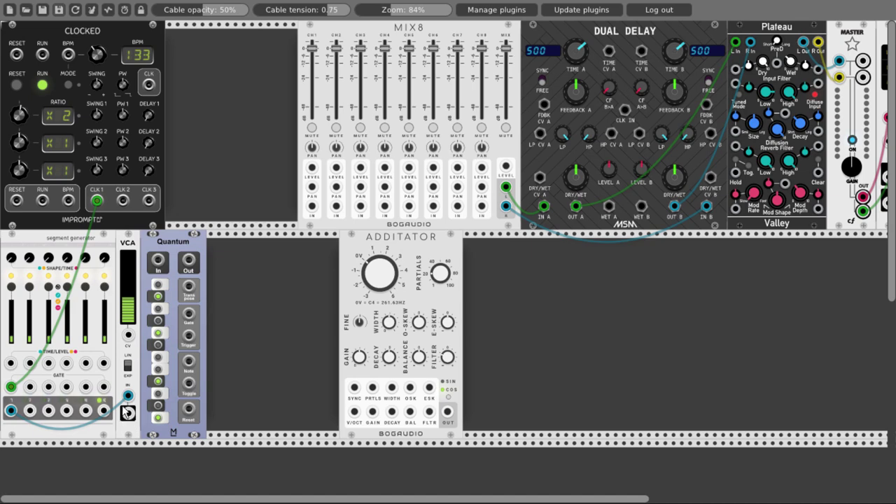
# Step: Patch the VCA output into Quantum, place Additator beside it, and connect Quantum's output to Additator's V/OCT input
pyautogui.moveTo(128, 413); pyautogui.dragTo(159, 261)
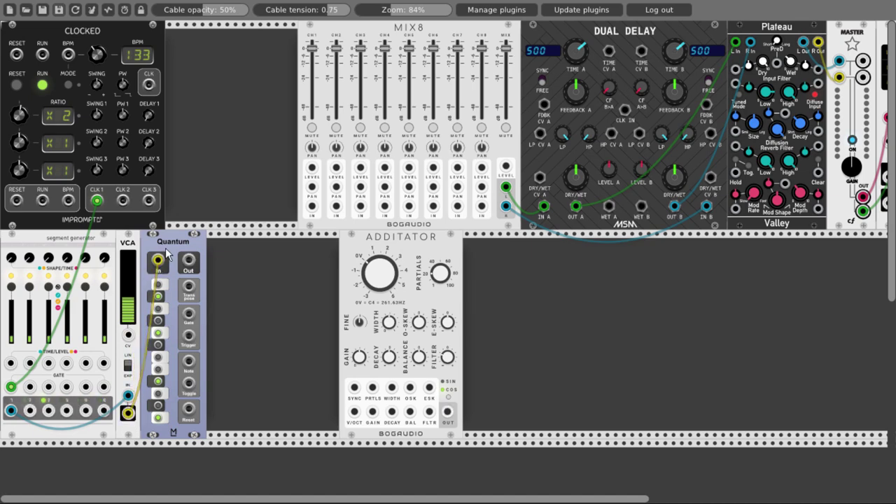
pyautogui.moveTo(354, 243); pyautogui.dragTo(222, 413)
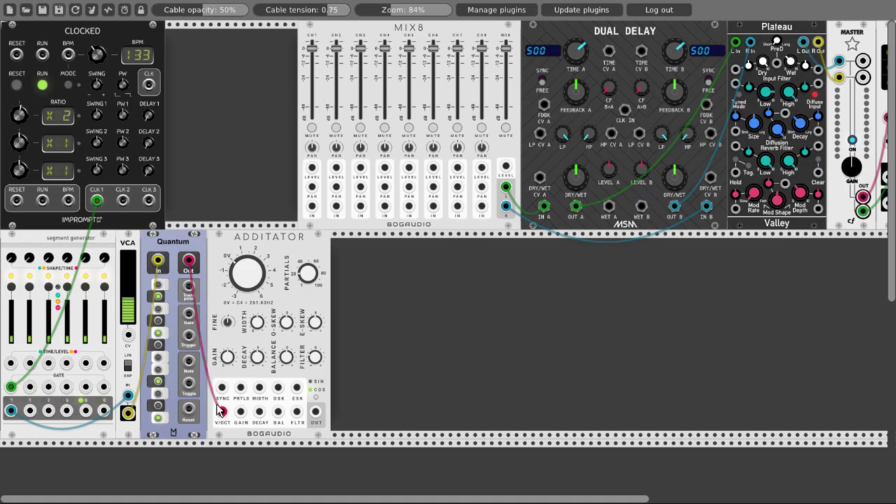
# Step: Add a second AudibleInstruments Segment Generator directly after Additator in the second row
pyautogui.rightClick(380, 332)
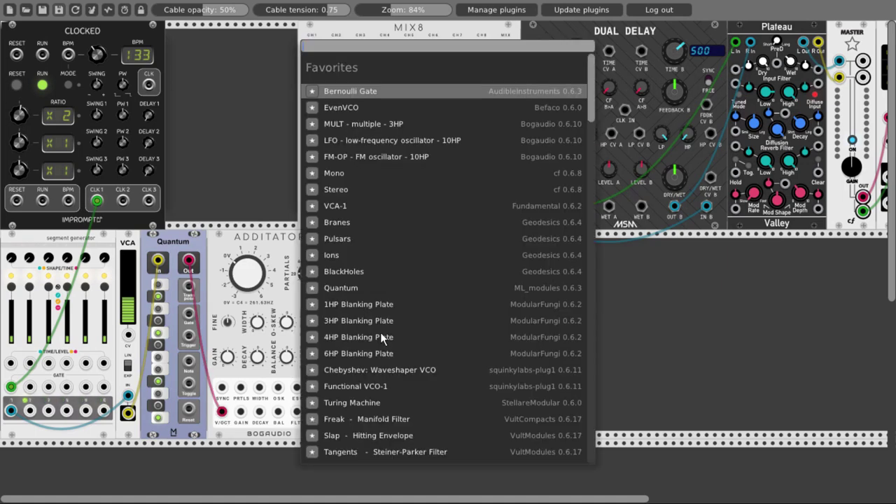
pyautogui.write('stagew')
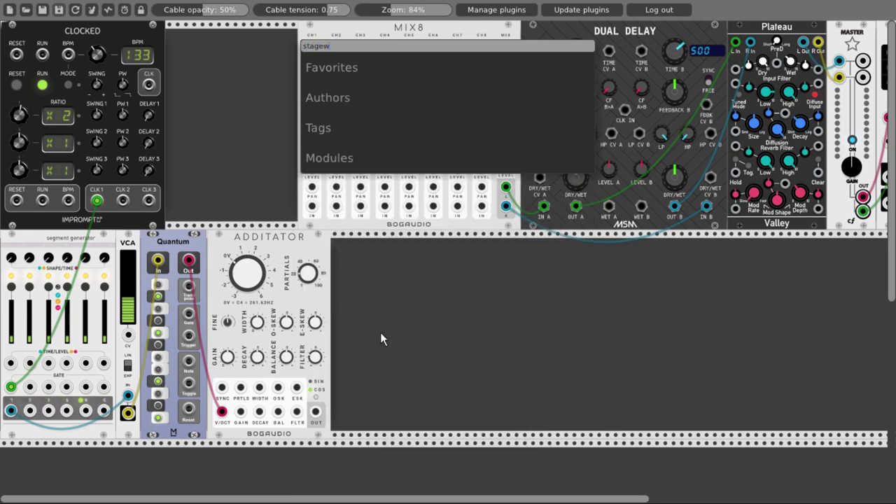
pyautogui.press('BackSpace')
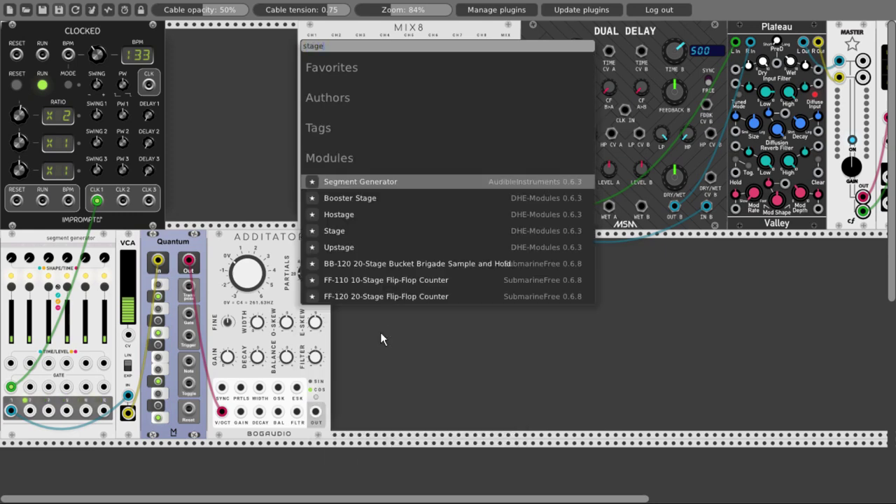
pyautogui.click(387, 180)
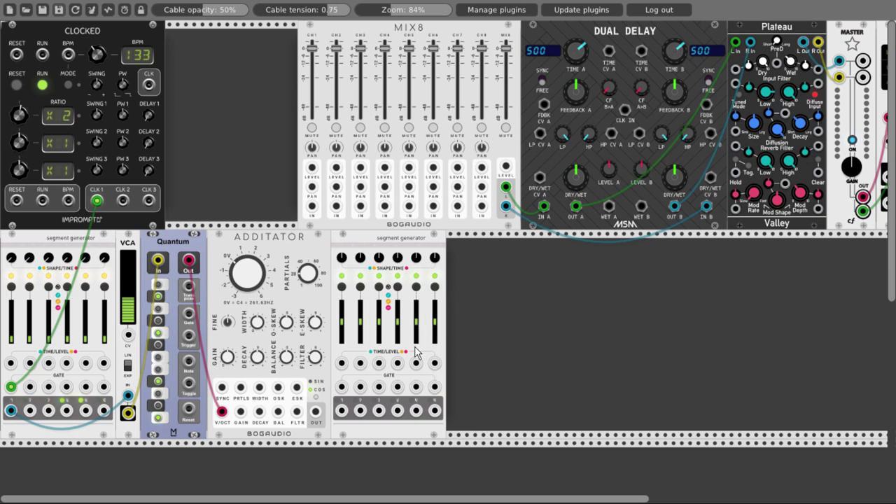
# Step: Patch Quantum's Gate output into gate 5 of the second Segment Generator, and place a duplicate of the Fundamental VCA directly after Additator
pyautogui.moveTo(188, 316); pyautogui.dragTo(418, 389)
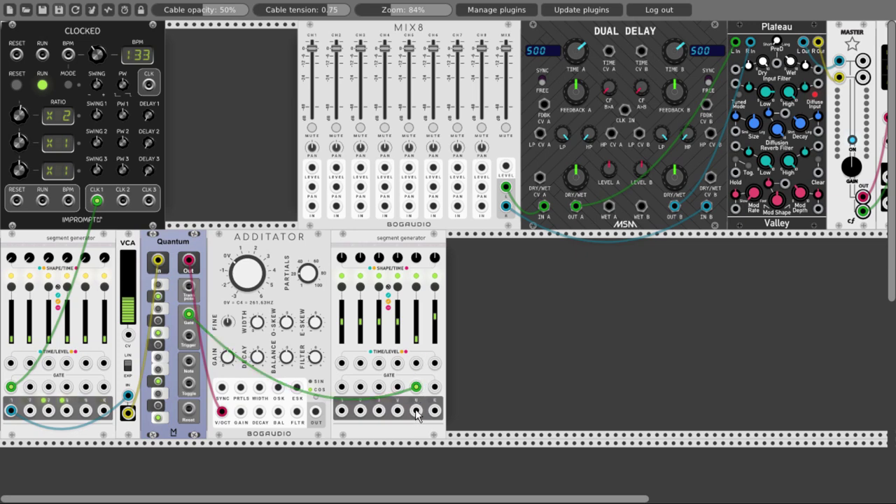
pyautogui.moveTo(370, 250); pyautogui.dragTo(420, 252)
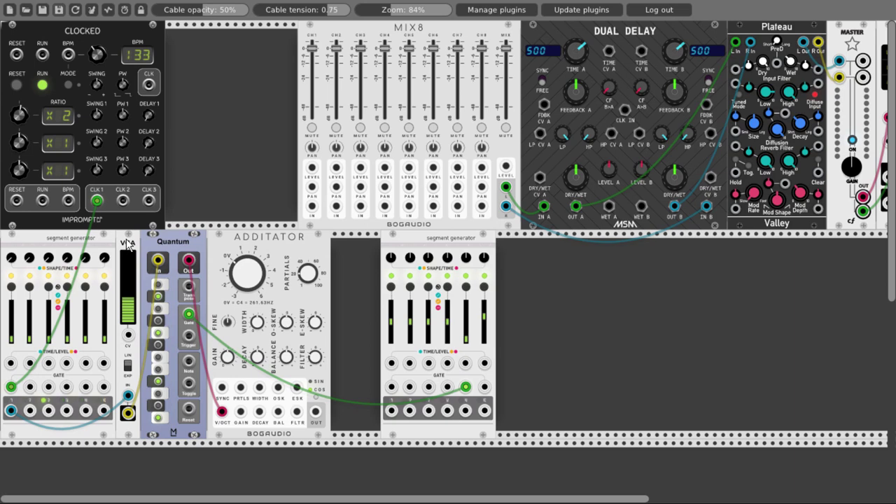
pyautogui.hotkey('ctrl', 'd')
pyautogui.moveTo(129, 455); pyautogui.dragTo(344, 247)
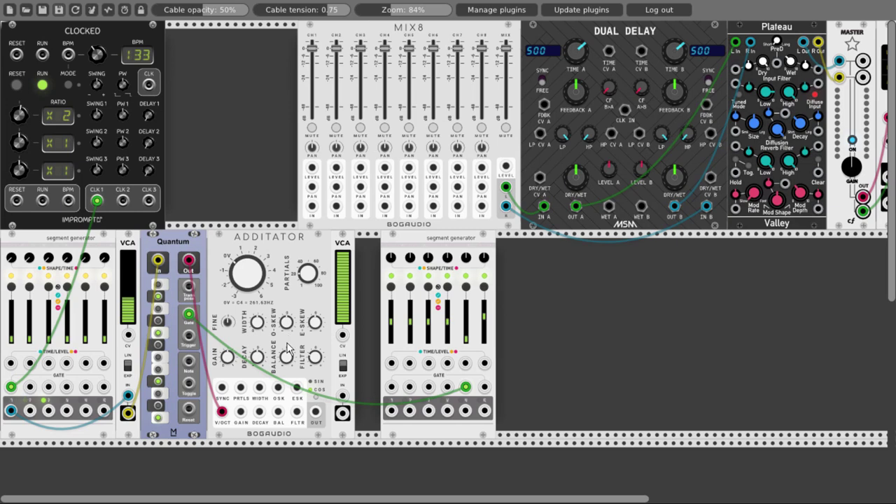
# Step: Patch Additator's output into the duplicate VCA with segment output 5 as its CV, and move the Segment Generator against the VCA
pyautogui.moveTo(316, 412); pyautogui.dragTo(343, 399)
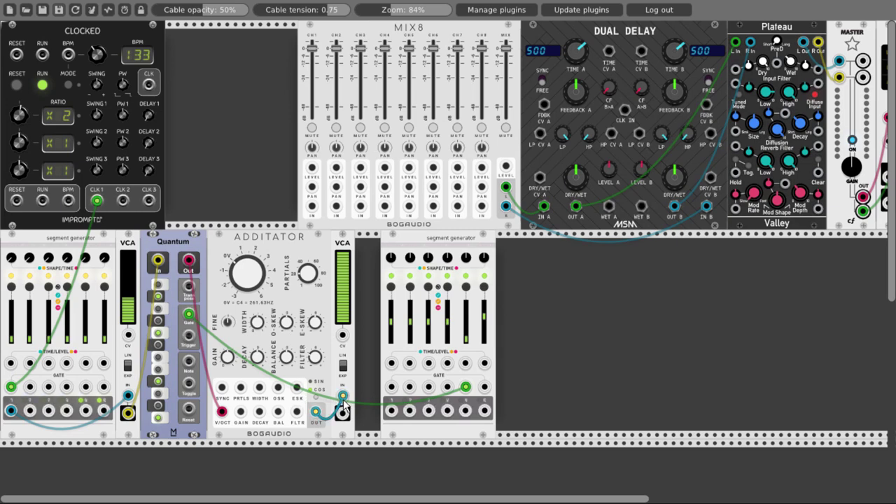
pyautogui.moveTo(471, 411); pyautogui.dragTo(342, 334)
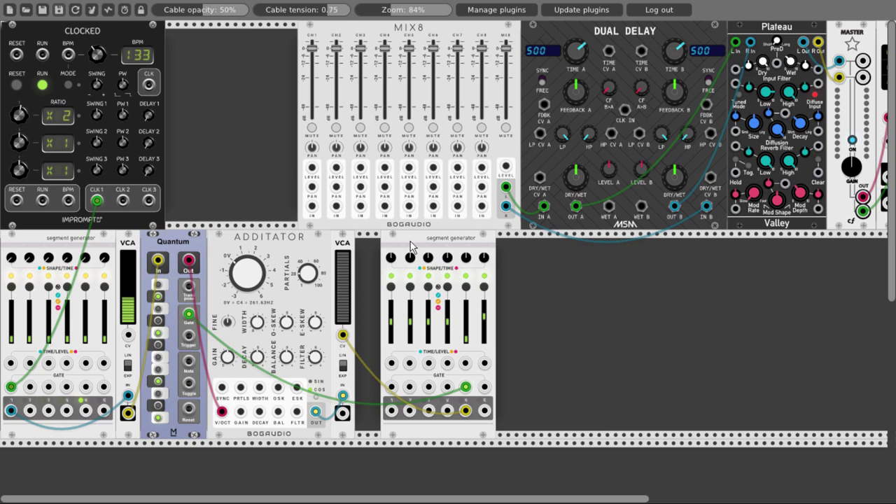
pyautogui.moveTo(413, 249); pyautogui.dragTo(364, 245)
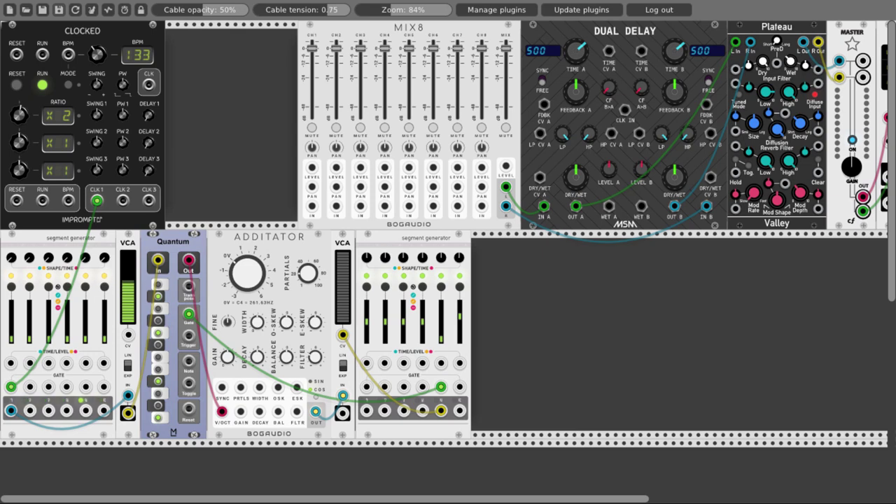
# Step: Patch the duplicate VCA's output into MIX8 channel 1 and turn both dry/wet knobs of the Dual Delay fully down to dry
pyautogui.moveTo(343, 414); pyautogui.dragTo(312, 207)
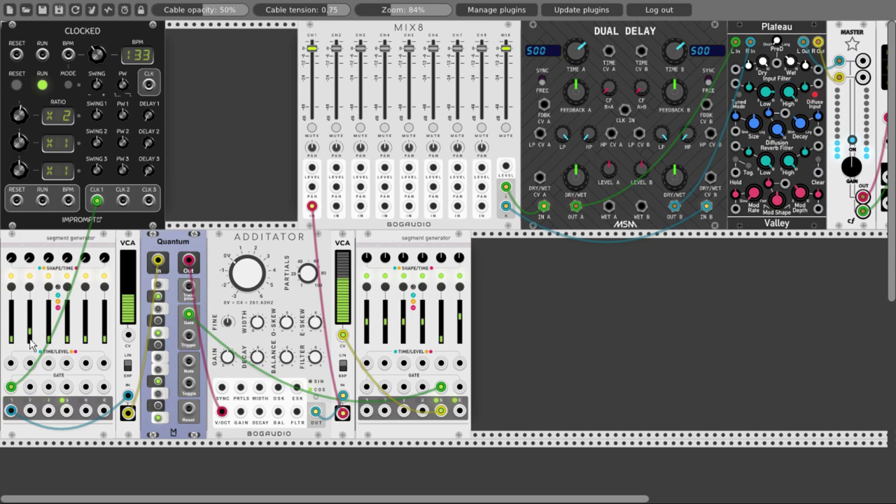
pyautogui.moveTo(576, 173); pyautogui.dragTo(575, 192)
pyautogui.moveTo(685, 178); pyautogui.dragTo(681, 196)
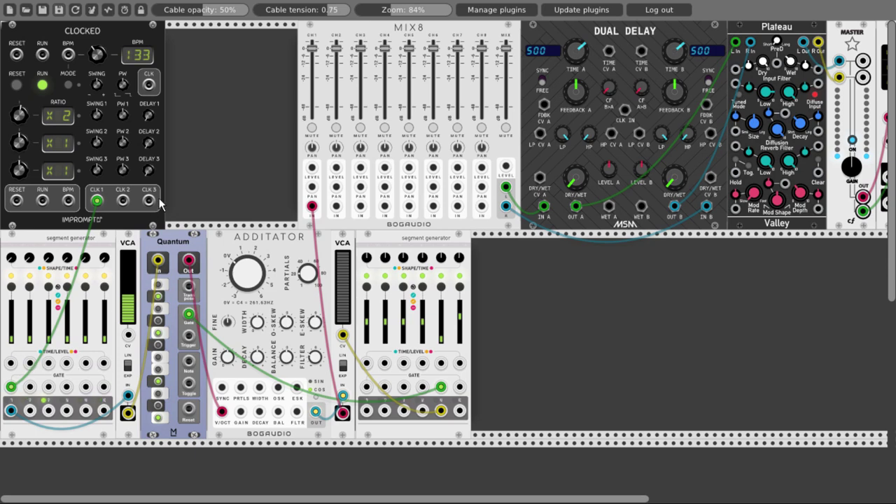
# Step: Add a Geodesics Branes module beside Clocked and set its panel theme to Dark matter edition
pyautogui.rightClick(202, 108)
pyautogui.write('branes')
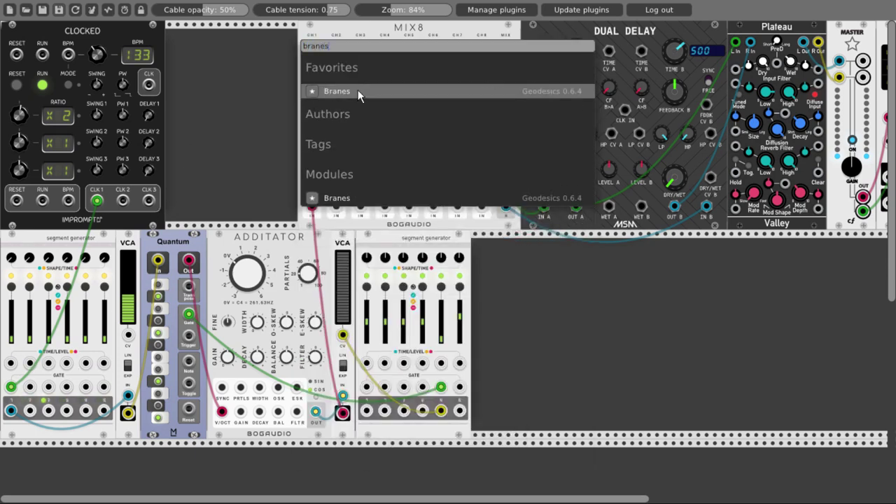
pyautogui.click(357, 91)
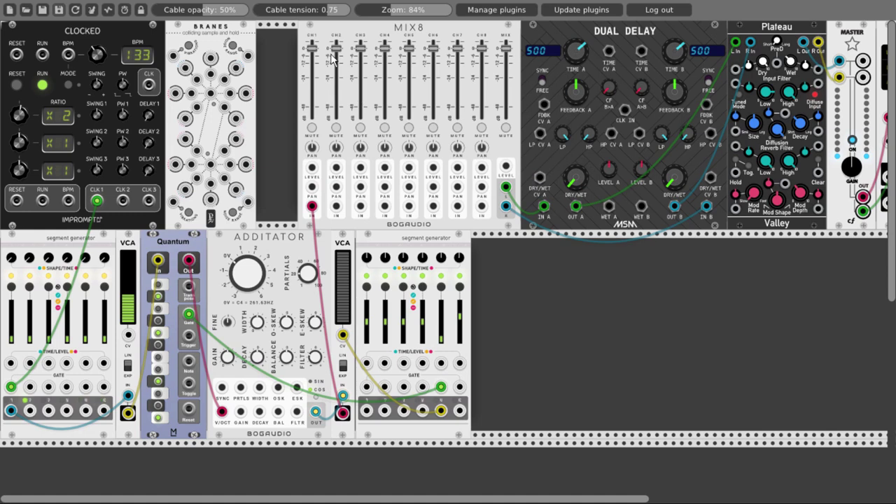
pyautogui.rightClick(213, 45)
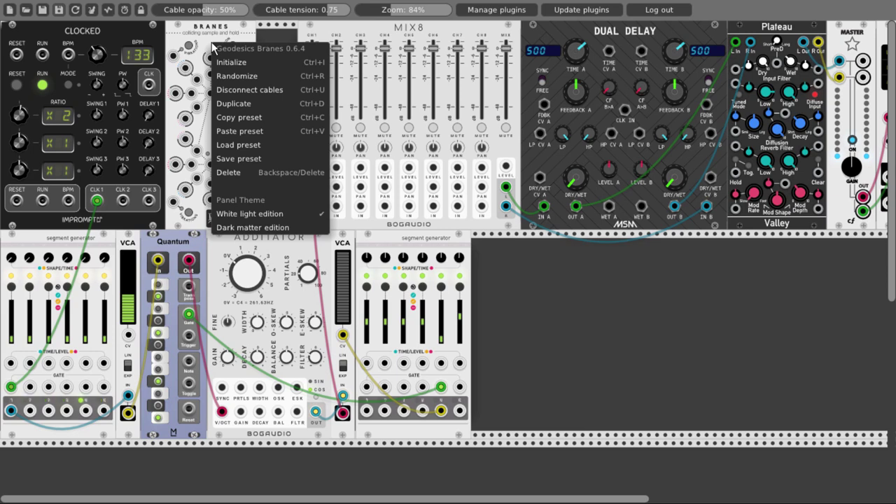
pyautogui.click(243, 227)
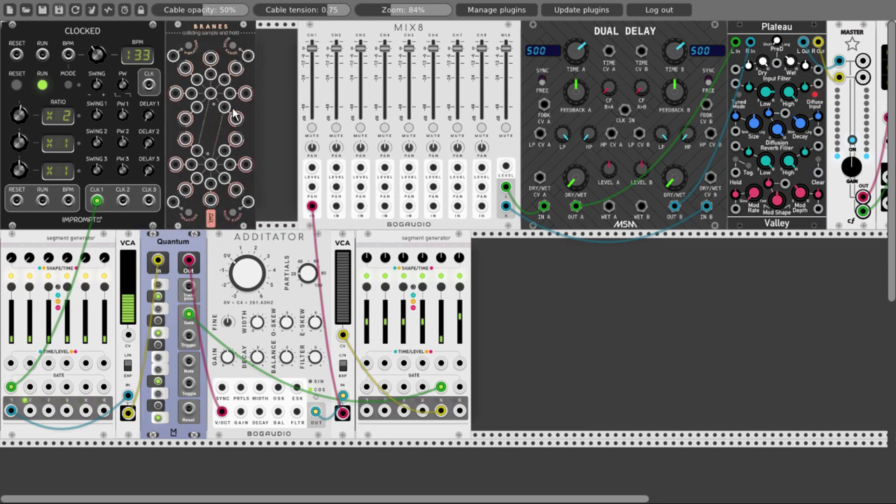
# Step: Clock the lower half of Branes from CLK 2 at ratio /4, and patch its outputs into the first Segment Generator's level inputs 2, 4, 5 and 6
pyautogui.moveTo(19, 143); pyautogui.dragTo(20, 157)
pyautogui.moveTo(122, 201); pyautogui.dragTo(211, 164)
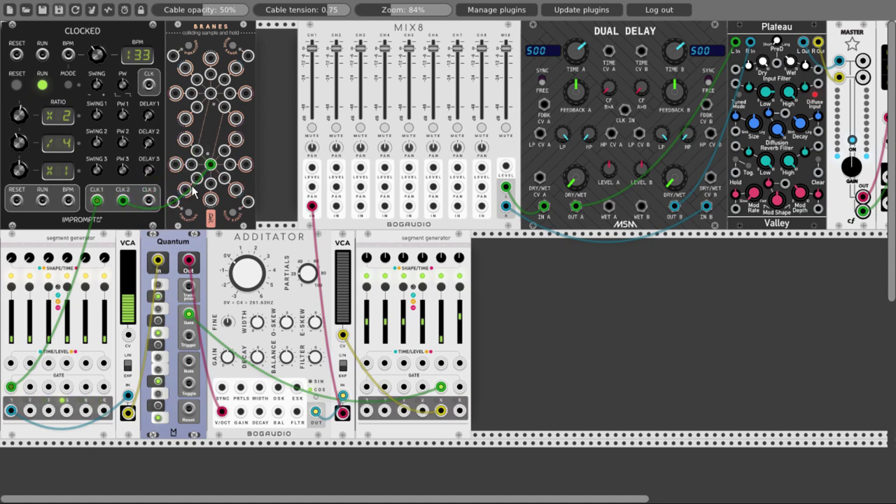
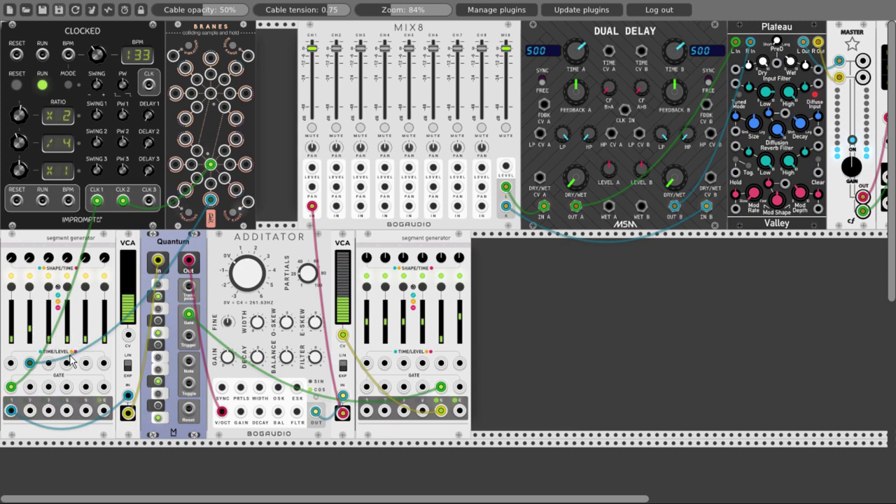
pyautogui.moveTo(67, 363); pyautogui.dragTo(245, 165)
pyautogui.moveTo(103, 363); pyautogui.dragTo(236, 139)
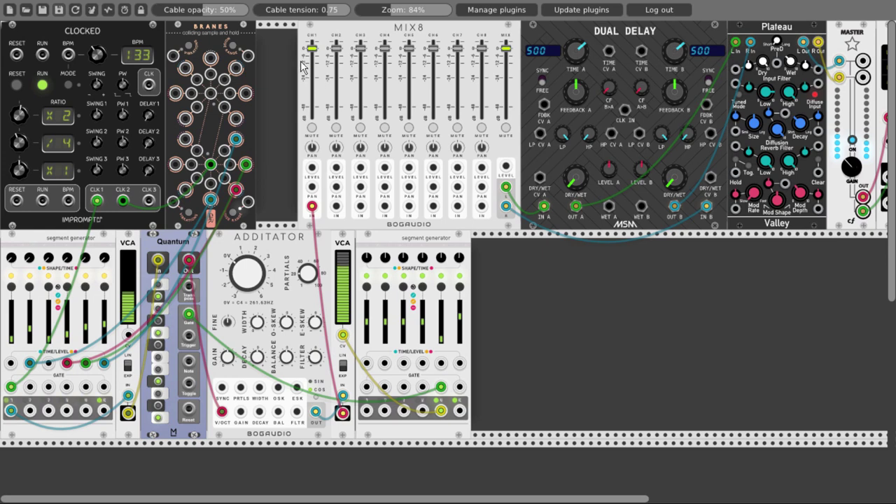
# Step: Lower the MIX8 channel 1 fader slightly and place a duplicate Additator after the second Segment Generator
pyautogui.moveTo(312, 48); pyautogui.dragTo(315, 55)
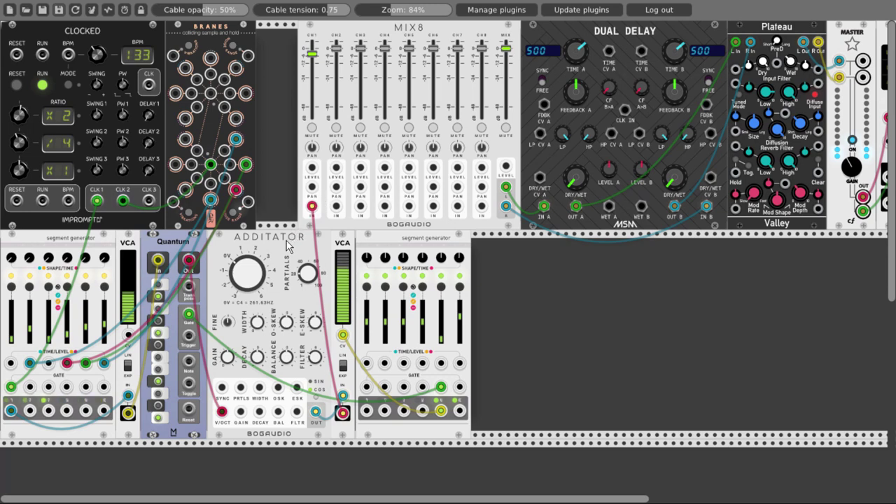
pyautogui.hotkey('ctrl', 'd')
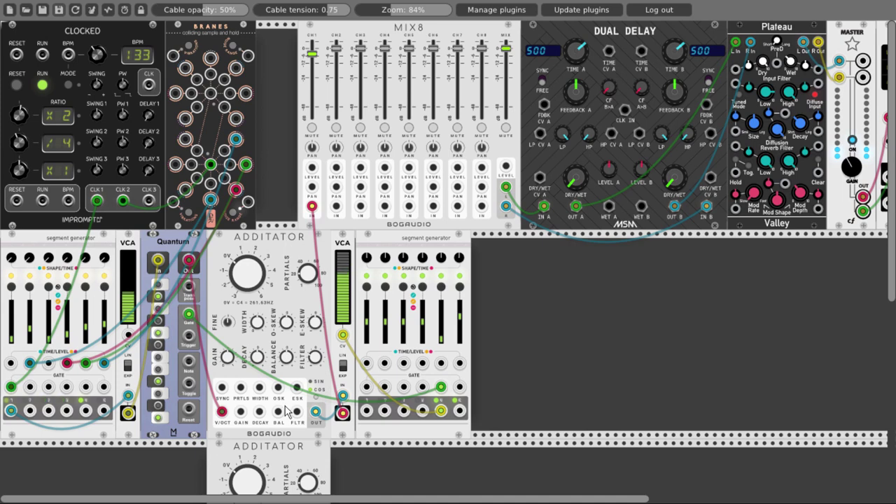
pyautogui.moveTo(269, 448); pyautogui.dragTo(567, 238)
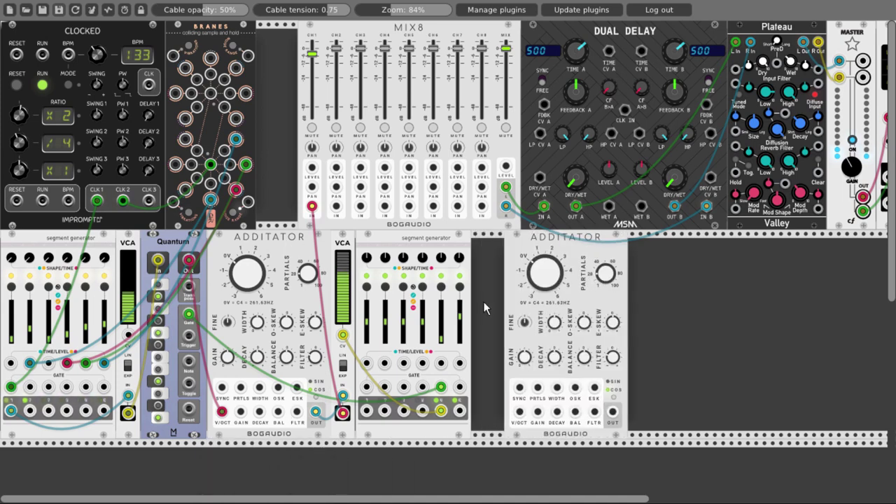
# Step: Add a Bogaudio STACK pitch CV processor after the second Segment Generator and move the duplicate Additator flush against it
pyautogui.rightClick(484, 302)
pyautogui.write('stack')
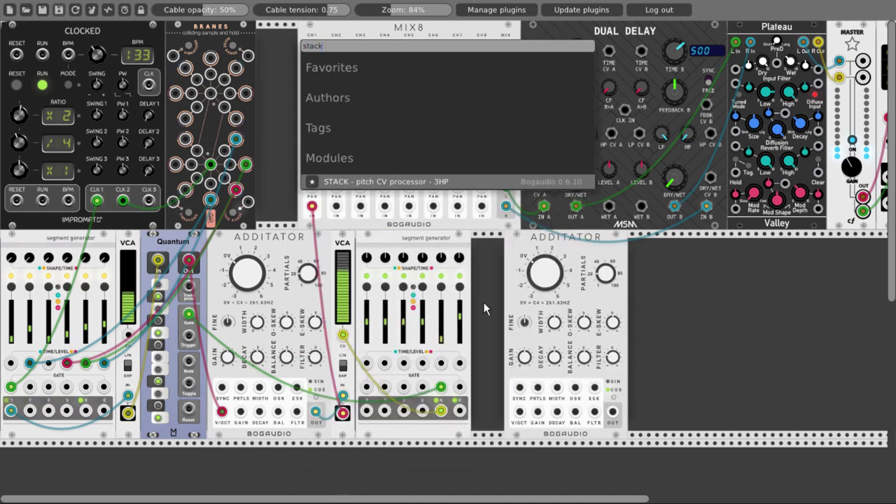
pyautogui.click(425, 181)
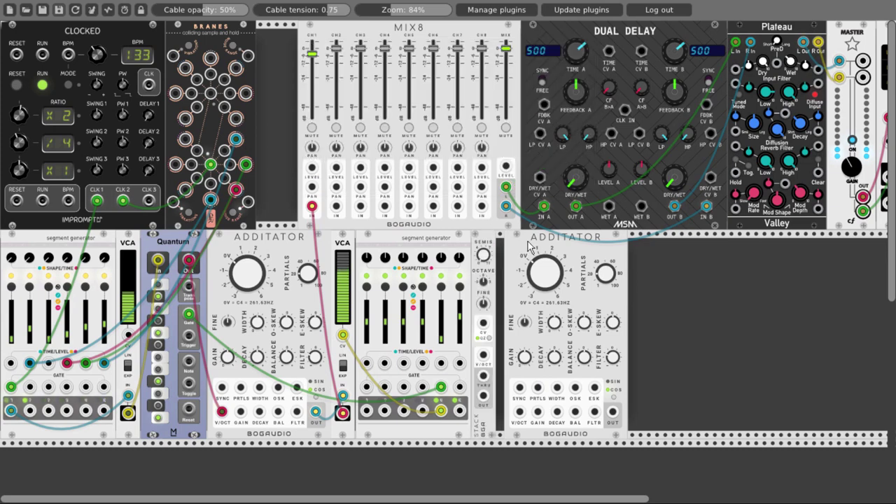
pyautogui.moveTo(516, 246); pyautogui.dragTo(506, 246)
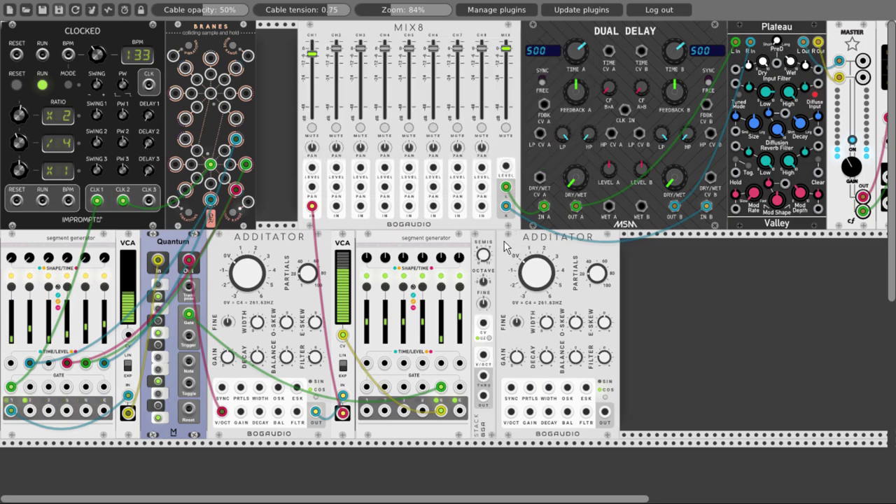
# Step: Replace the Fundamental VCA after the first Additator with Bogaudio's 3HP VCA dual attenuator
pyautogui.rightClick(348, 242)
pyautogui.click(364, 371)
pyautogui.doubleClick(339, 308)
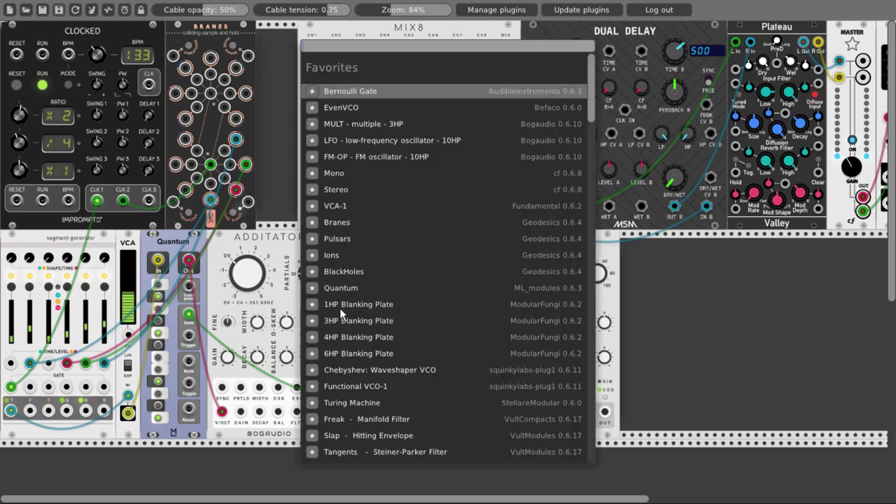
pyautogui.write('vca')
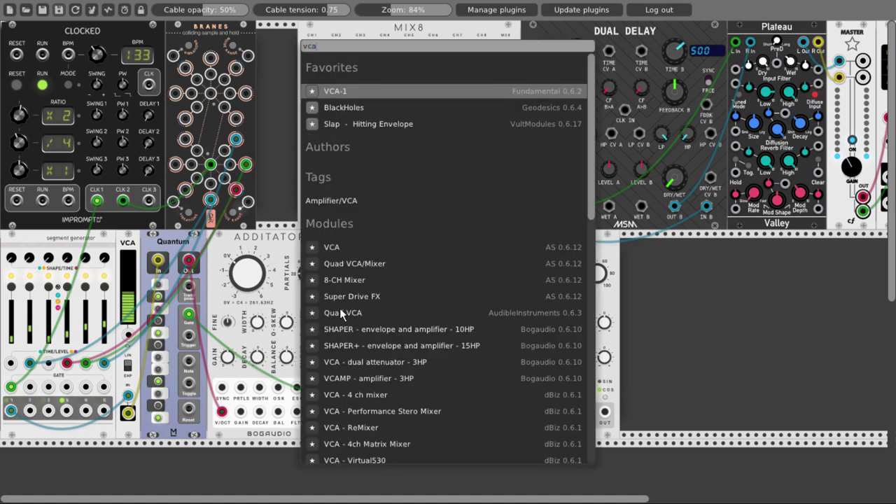
pyautogui.click(362, 362)
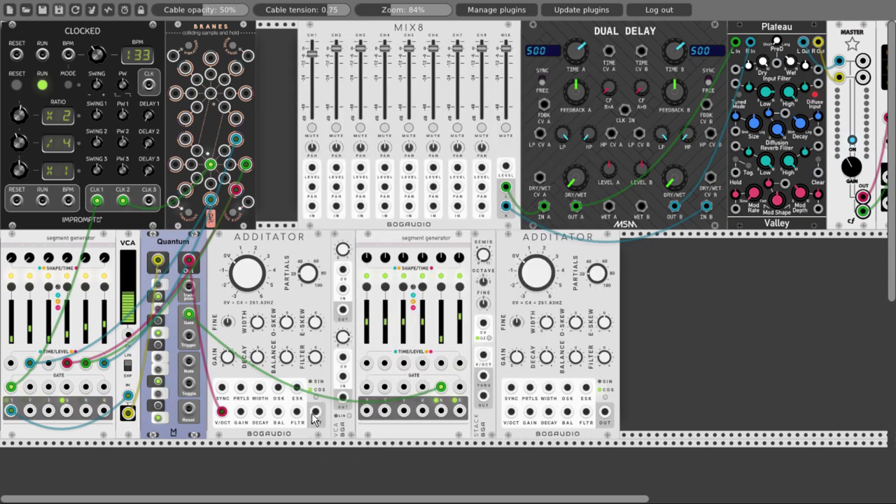
# Step: Route Additator through the dual VCA's lower section into MIX8 channel 1, with segment output 5 as CV, and raise the channel fader to 0 dB
pyautogui.moveTo(315, 415); pyautogui.dragTo(442, 416)
pyautogui.moveTo(343, 398); pyautogui.dragTo(312, 206)
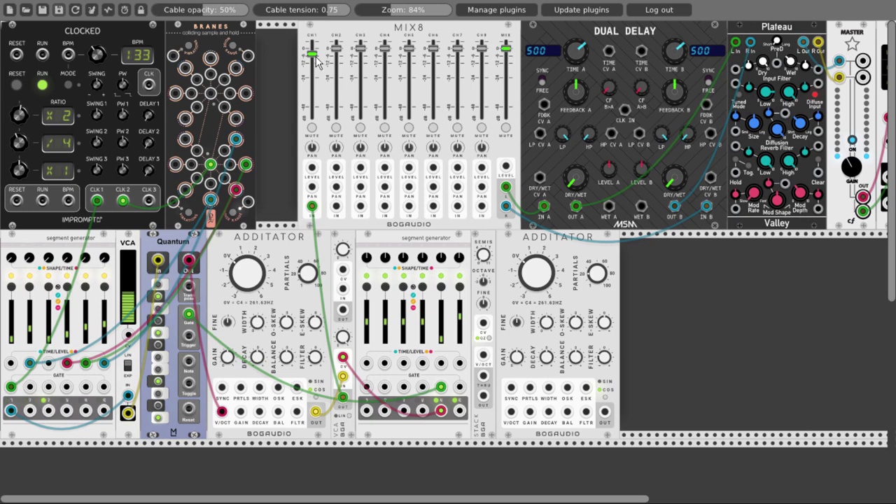
pyautogui.moveTo(317, 56); pyautogui.dragTo(316, 52)
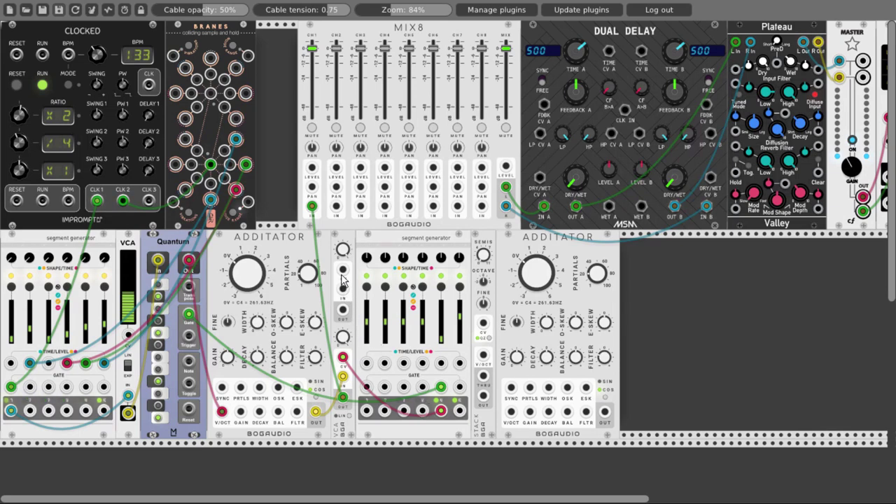
# Step: Patch segment output 5 and the second Additator into the VCA's upper CV and IN, and feed that Additator's V/OCT from Quantum through STACK
pyautogui.moveTo(342, 270); pyautogui.dragTo(442, 407)
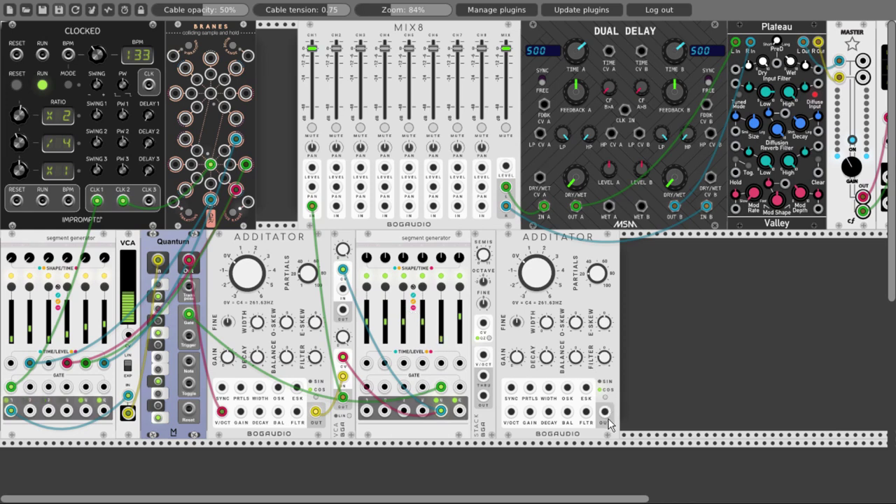
pyautogui.moveTo(605, 415); pyautogui.dragTo(347, 292)
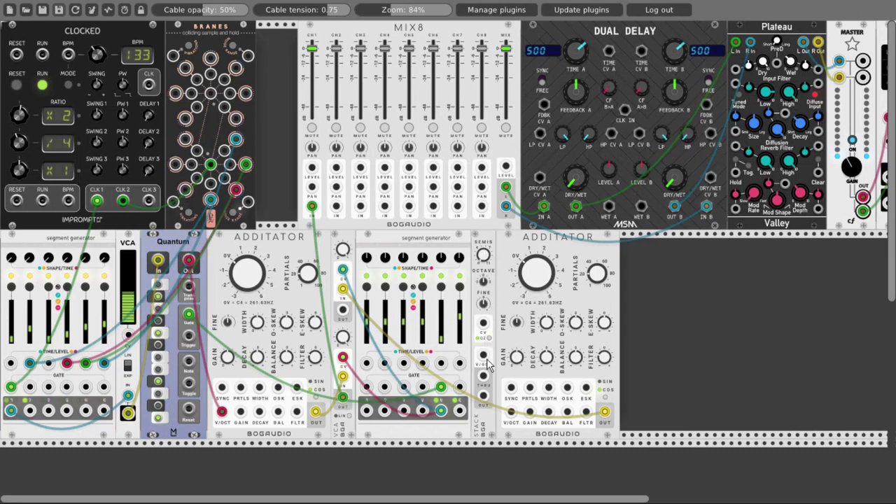
pyautogui.moveTo(483, 355); pyautogui.dragTo(188, 261)
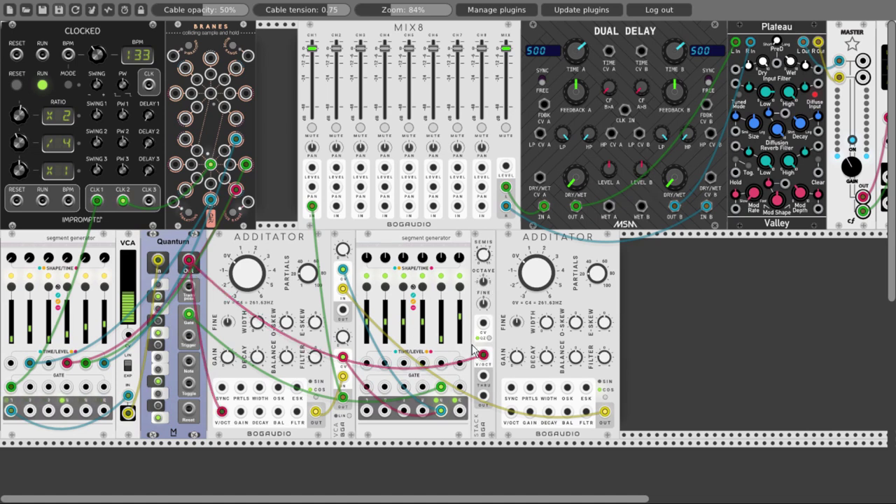
pyautogui.moveTo(483, 397); pyautogui.dragTo(493, 404)
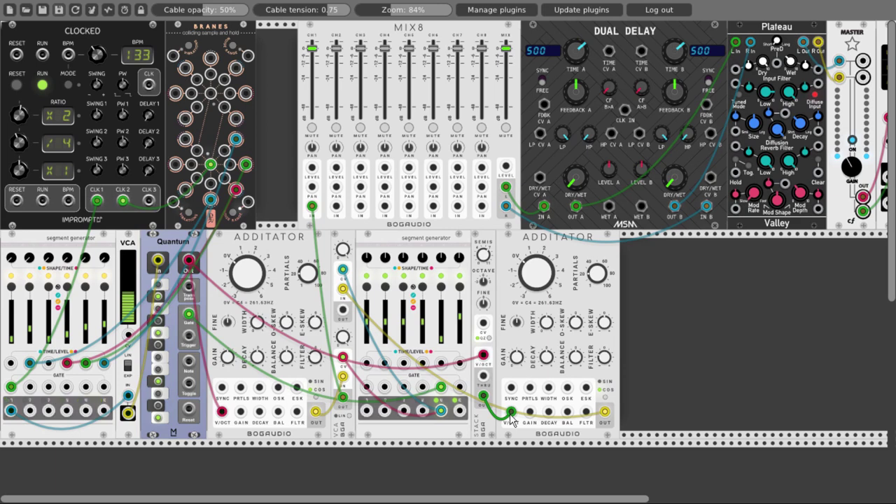
# Step: Patch the VCA's upper output into MIX8 channel 2, lower that channel's fader slightly and adjust its pan
pyautogui.moveTo(342, 309); pyautogui.dragTo(341, 213)
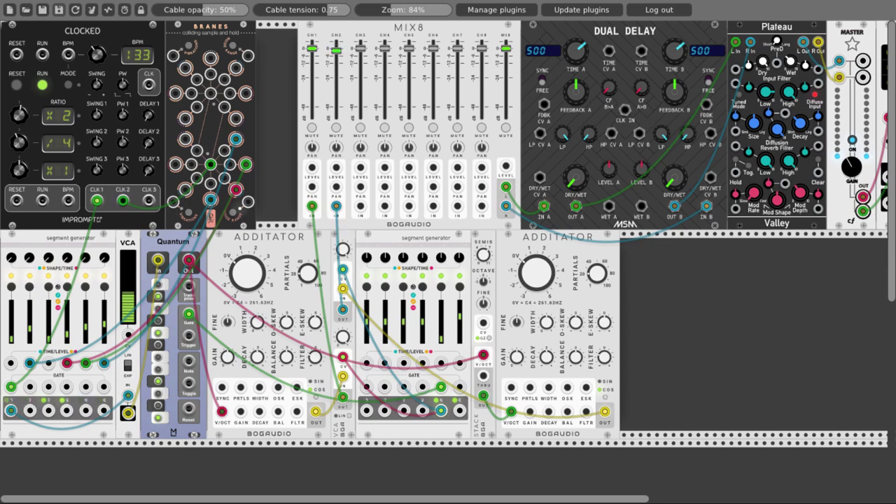
pyautogui.moveTo(337, 51); pyautogui.dragTo(336, 52)
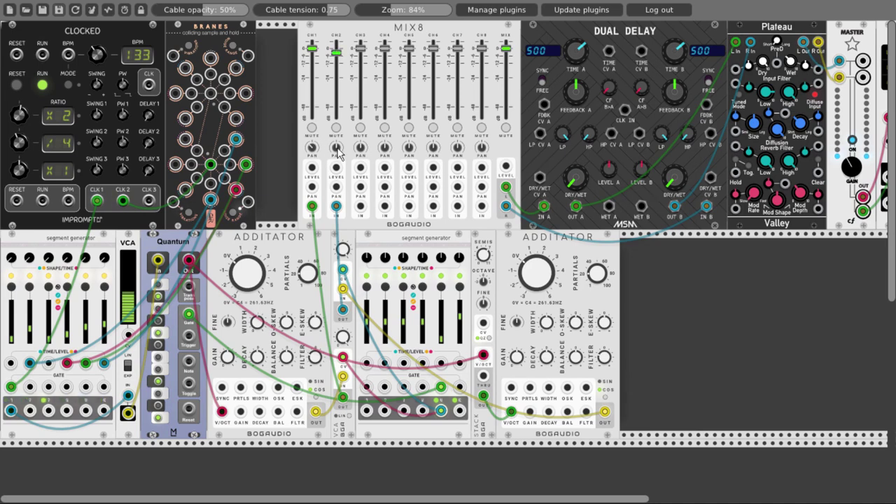
pyautogui.moveTo(337, 148); pyautogui.dragTo(337, 149)
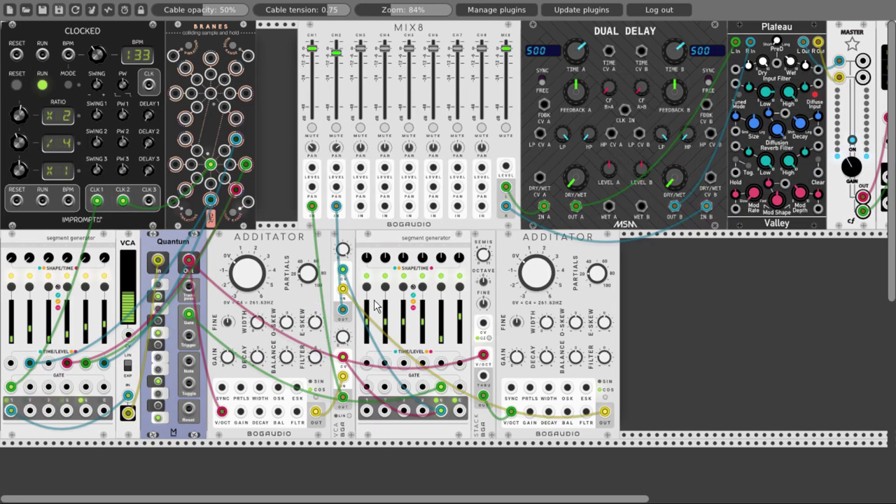
# Step: Add a Bogaudio 8FO eight-phase LFO directly after the second Additator
pyautogui.rightClick(640, 291)
pyautogui.write('8fo')
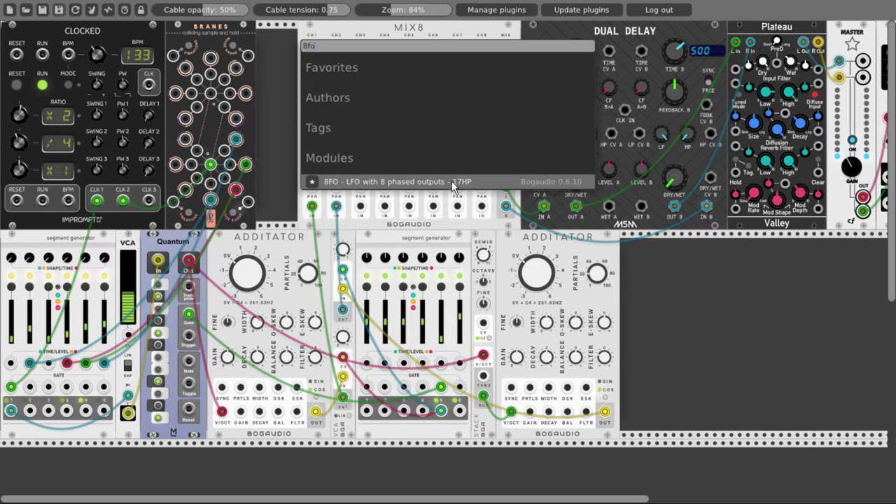
pyautogui.click(454, 184)
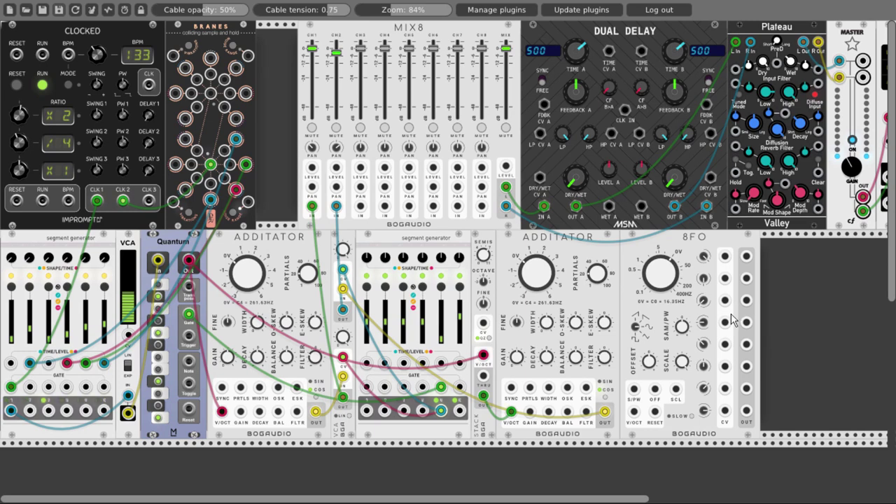
# Step: Switch the 8FO to slow mode and add a Fundamental Scope directly after it
pyautogui.click(691, 419)
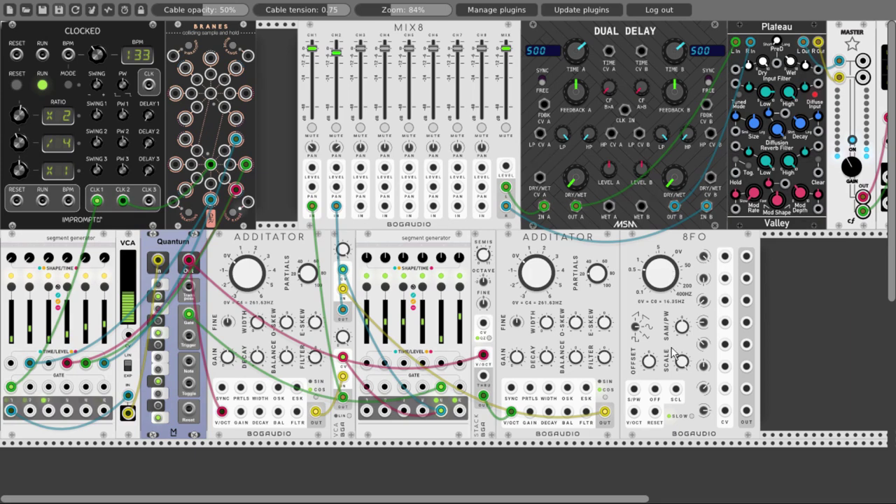
pyautogui.rightClick(789, 329)
pyautogui.write('scope')
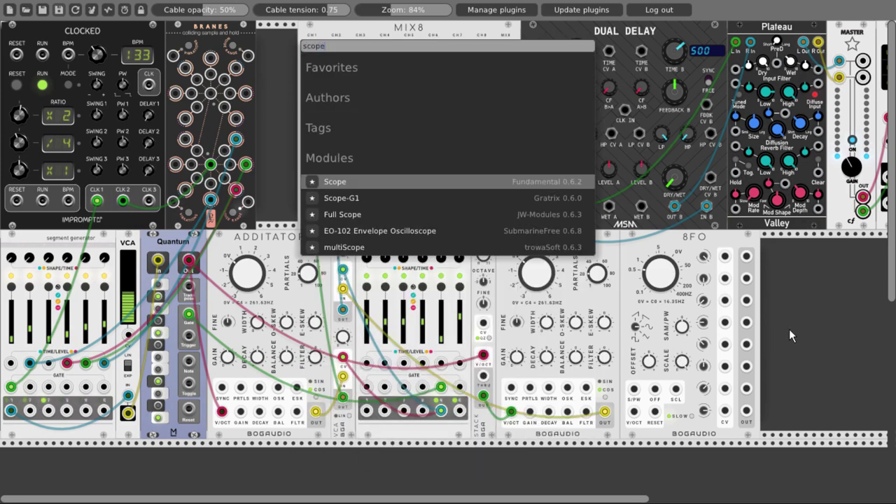
pyautogui.click(410, 183)
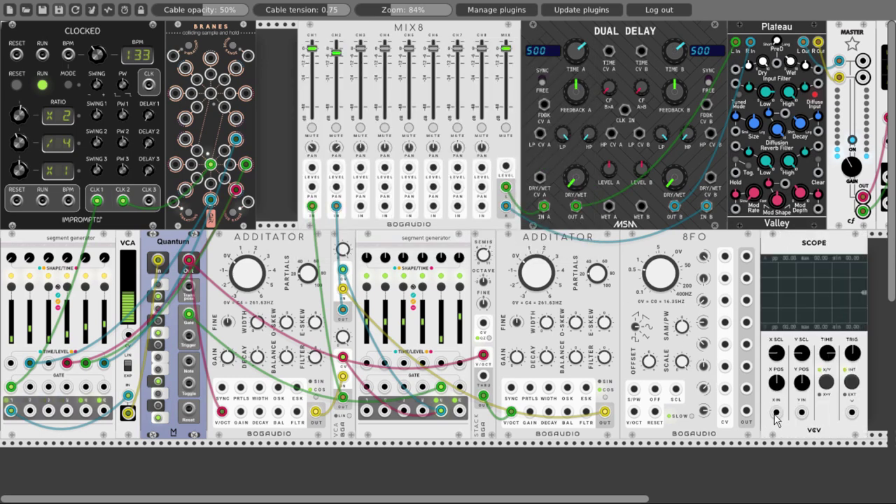
# Step: Compare 8FO phases on the Scope, with output 1 into X IN, outputs 2 and 5 in turn into Y IN, and the time scale adjusted
pyautogui.moveTo(776, 412); pyautogui.dragTo(747, 256)
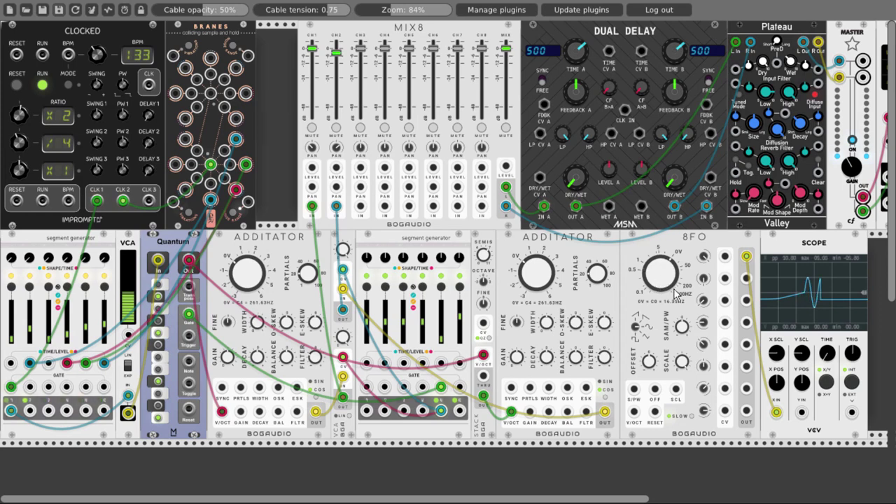
pyautogui.moveTo(747, 278); pyautogui.dragTo(802, 412)
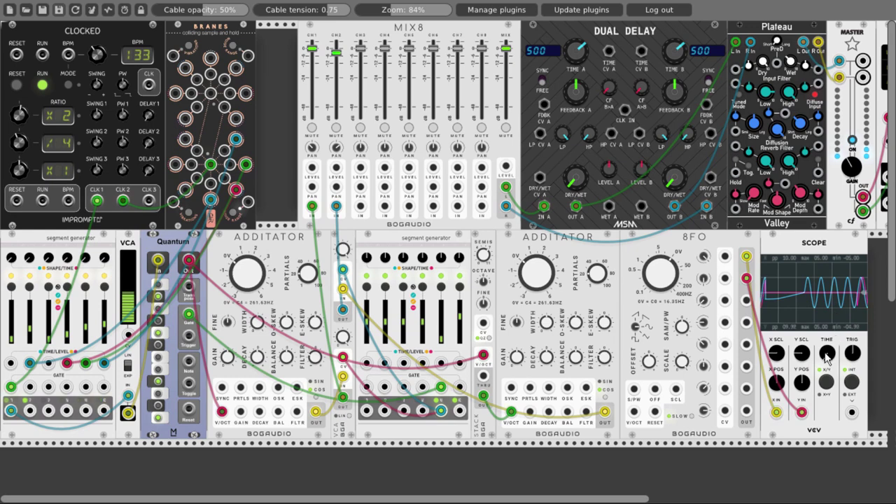
pyautogui.moveTo(827, 353); pyautogui.dragTo(827, 332)
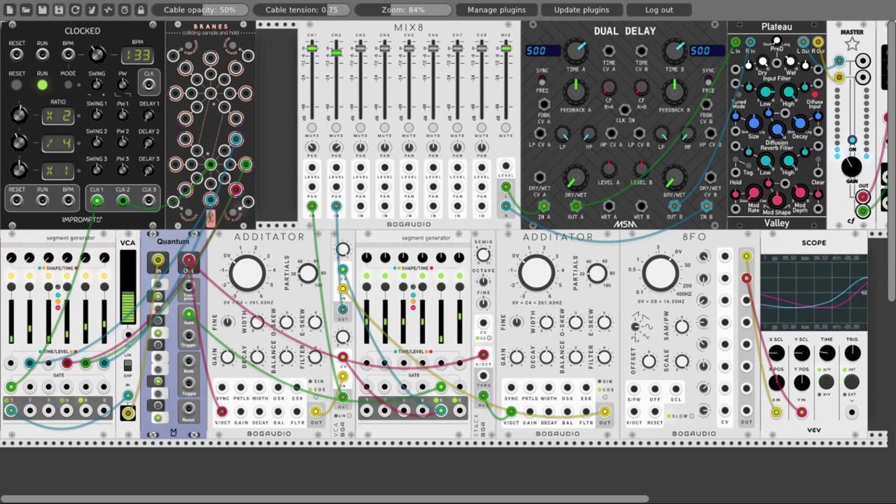
pyautogui.moveTo(746, 278); pyautogui.dragTo(748, 345)
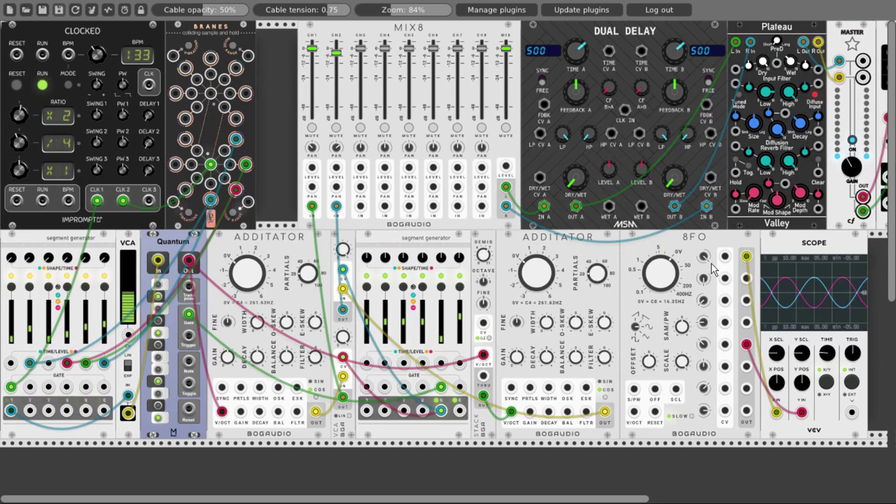
# Step: Unplug the 8FO's output 5 from the Scope and delete the Scope module
pyautogui.moveTo(747, 345); pyautogui.dragTo(753, 354)
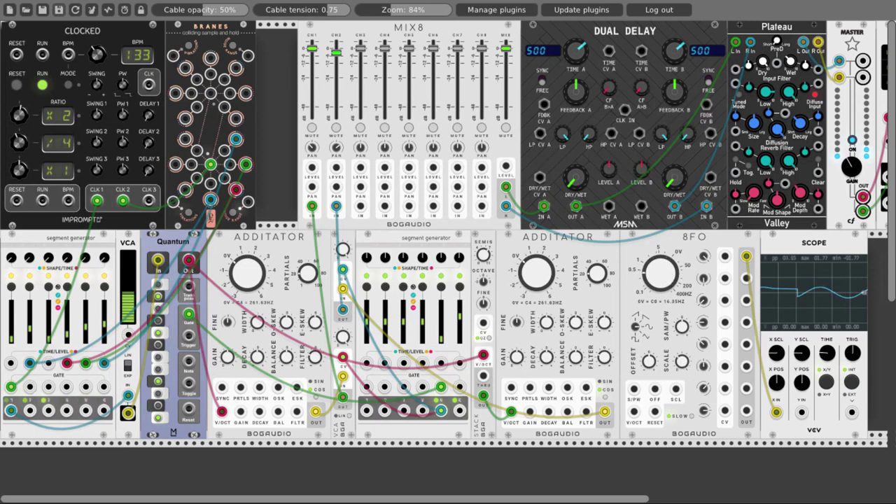
pyautogui.rightClick(778, 240)
pyautogui.click(792, 370)
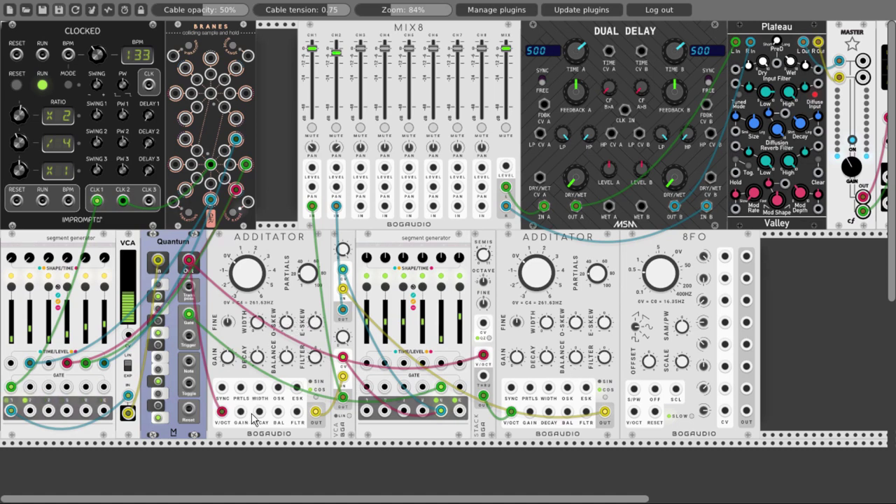
# Step: Modulate the first Additator from the 8FO: output 1 to DECAY, 3 to BAL, 5 to FLTR and 7 to PRTLS
pyautogui.moveTo(259, 411); pyautogui.dragTo(747, 258)
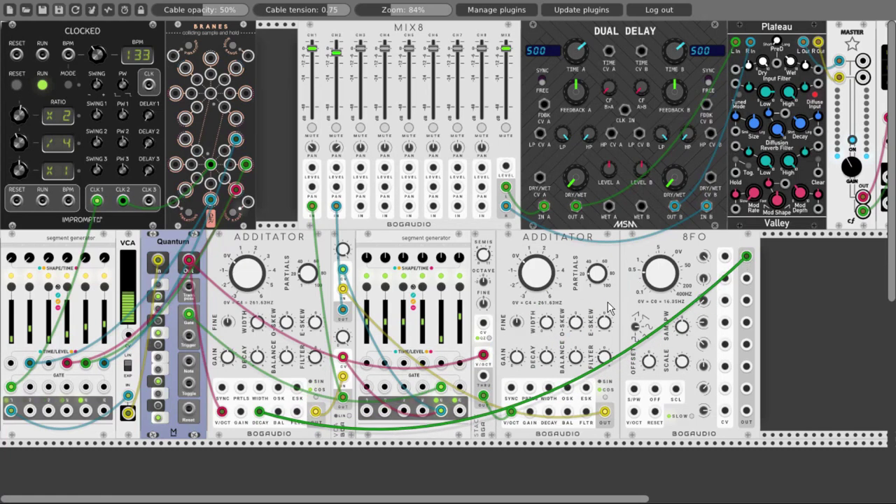
pyautogui.moveTo(342, 308); pyautogui.dragTo(279, 411)
pyautogui.moveTo(343, 378); pyautogui.dragTo(746, 299)
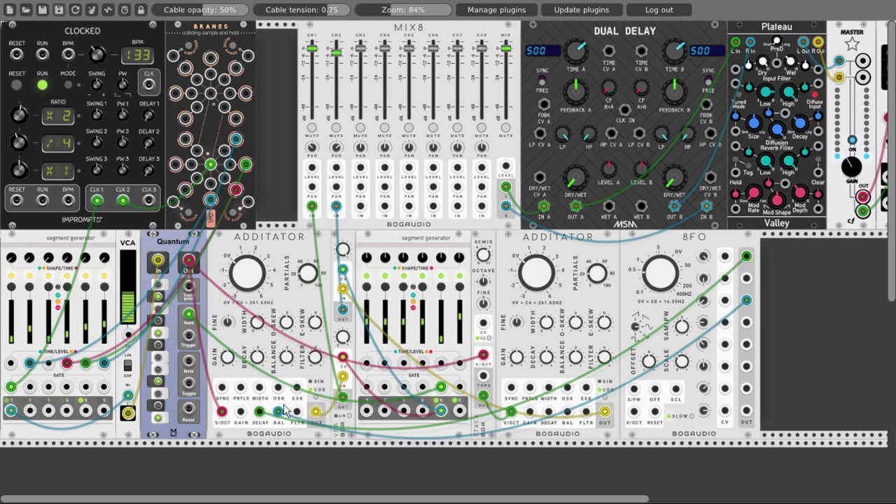
pyautogui.moveTo(297, 412); pyautogui.dragTo(748, 344)
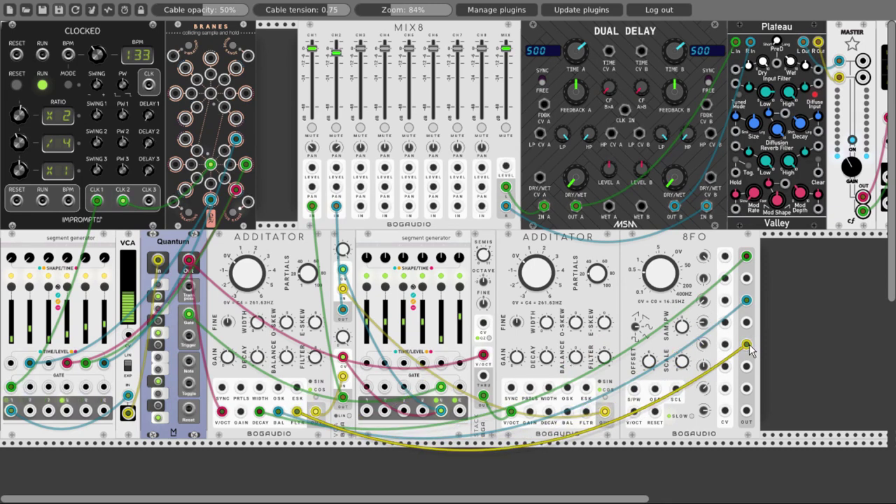
pyautogui.moveTo(240, 388); pyautogui.dragTo(742, 392)
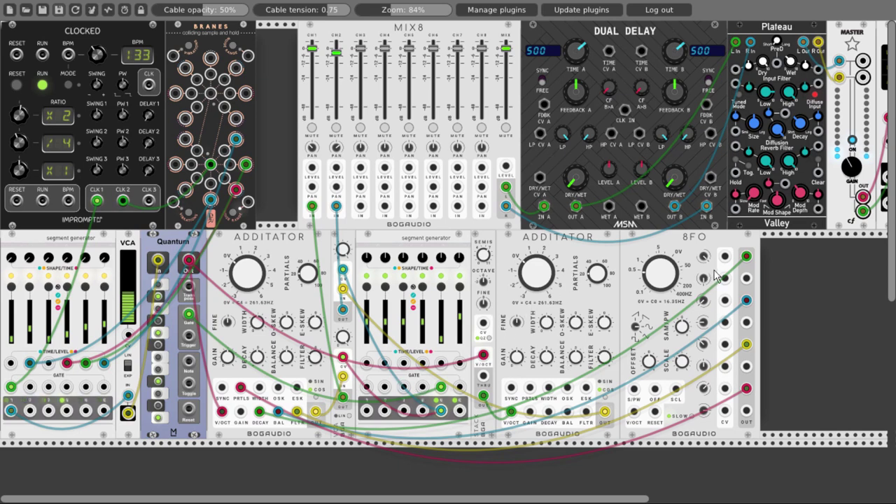
# Step: Modulate the second Additator from the 8FO: output 2 to DECAY, 4 to BAL, 6 to PRTLS and 8 to FLTR
pyautogui.moveTo(550, 416); pyautogui.dragTo(746, 322)
pyautogui.moveTo(530, 388); pyautogui.dragTo(746, 366)
pyautogui.moveTo(586, 411); pyautogui.dragTo(746, 411)
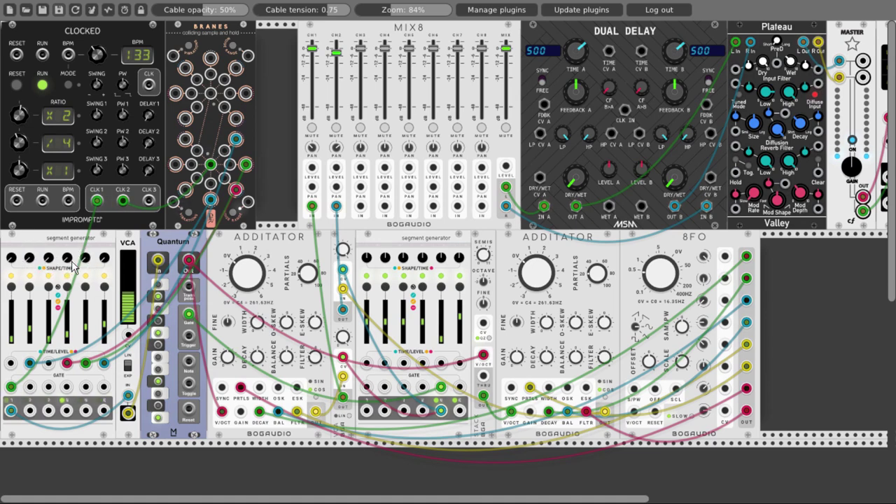
# Step: Adjust the third segment's shape knob on the first segment generator
pyautogui.moveTo(49, 258); pyautogui.dragTo(49, 242)
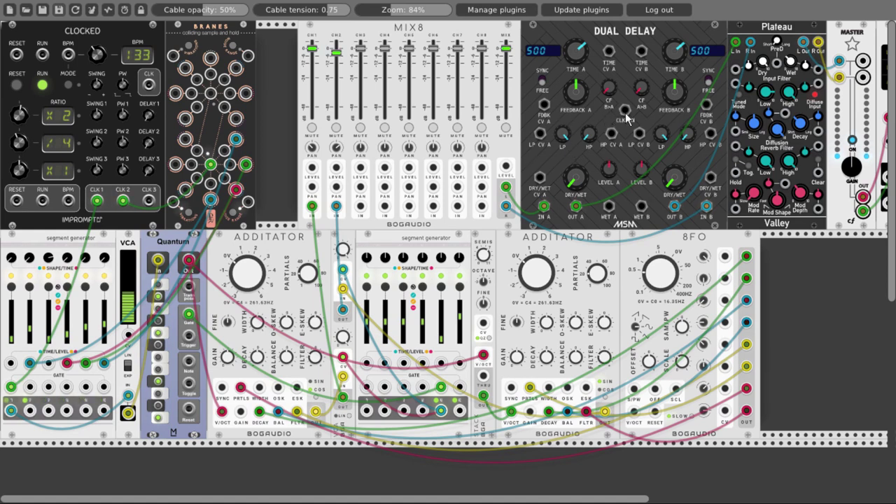
# Step: Clock the Dual Delay from Clocked's master CLK, sync both delay lines, and set time A to 1/8D and time B to 1/8T
pyautogui.moveTo(626, 110); pyautogui.dragTo(150, 86)
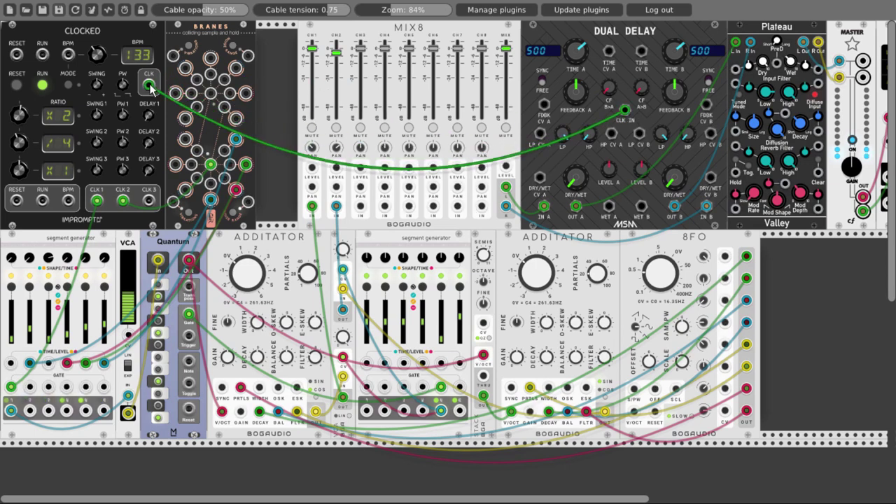
pyautogui.click(543, 83)
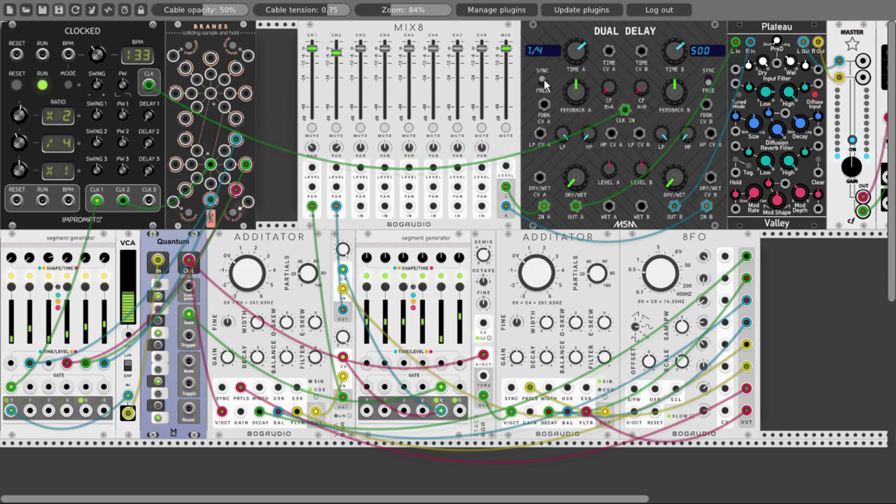
pyautogui.click(708, 83)
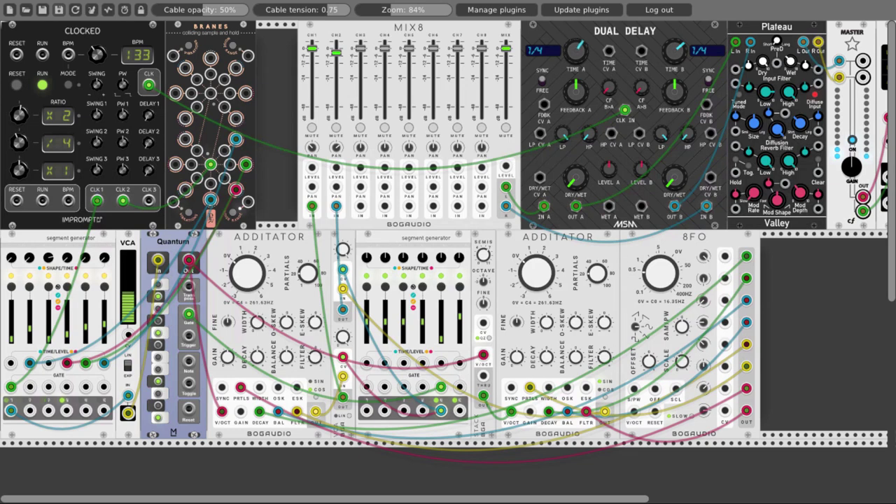
pyautogui.moveTo(575, 49); pyautogui.dragTo(575, 54)
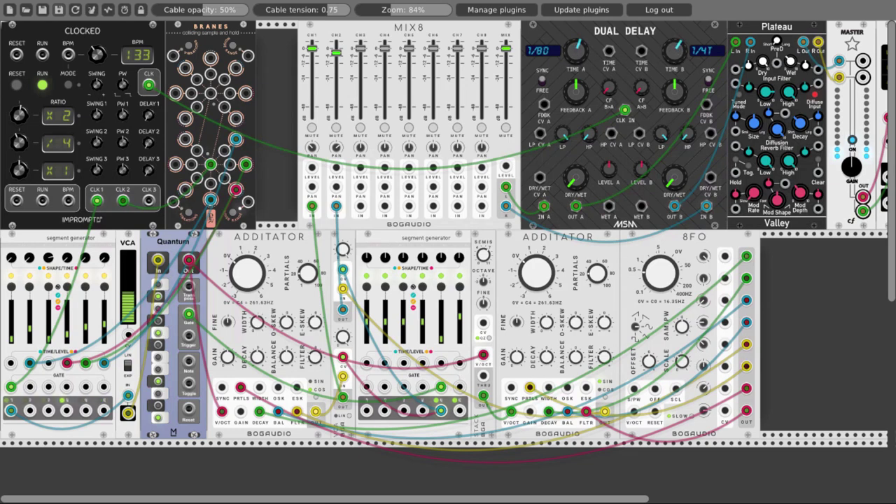
pyautogui.moveTo(676, 50); pyautogui.dragTo(678, 56)
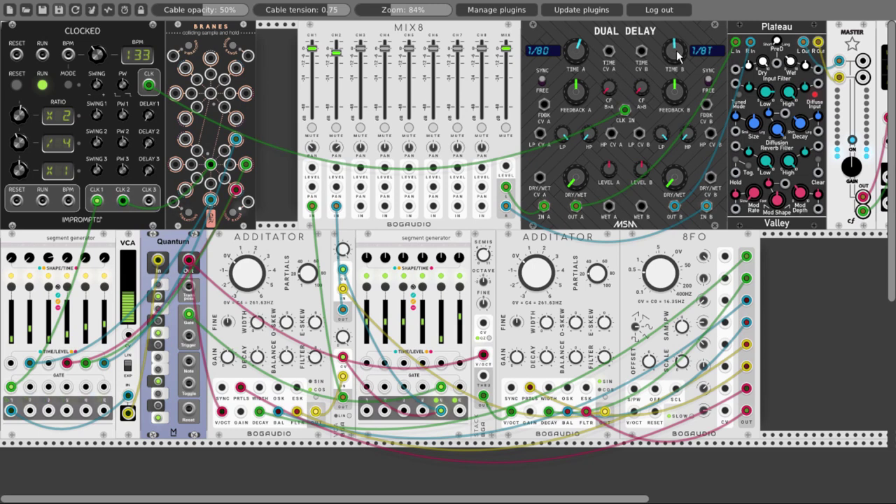
# Step: Raise the Dual Delay's feedback on both lines, adjust its filters, and set both dry/wet mixes to halfway
pyautogui.moveTo(575, 90); pyautogui.dragTo(576, 84)
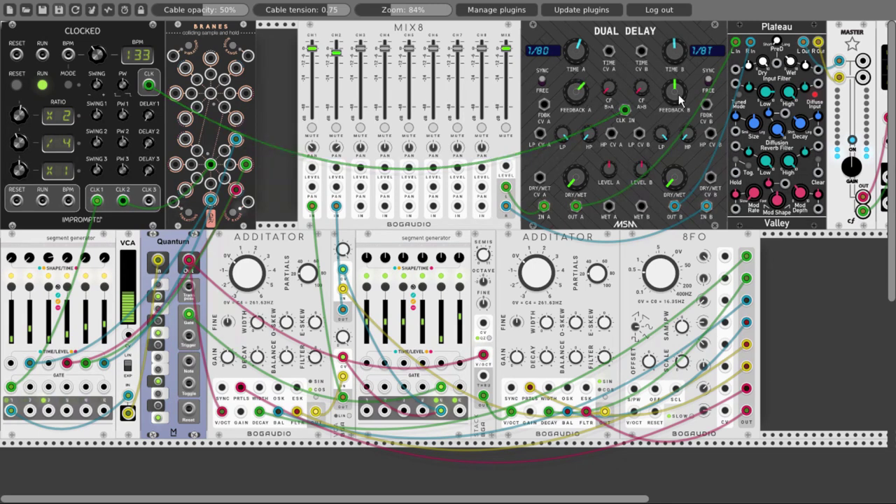
pyautogui.moveTo(680, 102); pyautogui.dragTo(678, 93)
pyautogui.moveTo(564, 139); pyautogui.dragTo(566, 134)
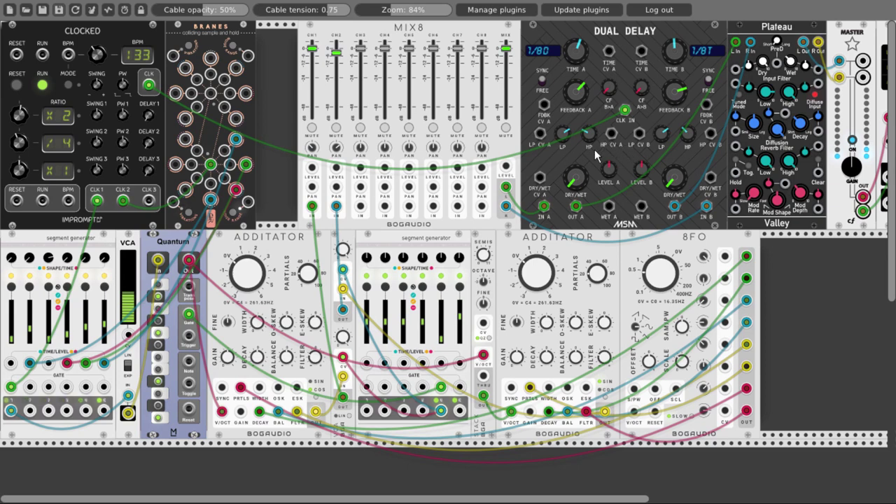
pyautogui.moveTo(583, 179); pyautogui.dragTo(584, 158)
pyautogui.moveTo(665, 178); pyautogui.dragTo(665, 157)
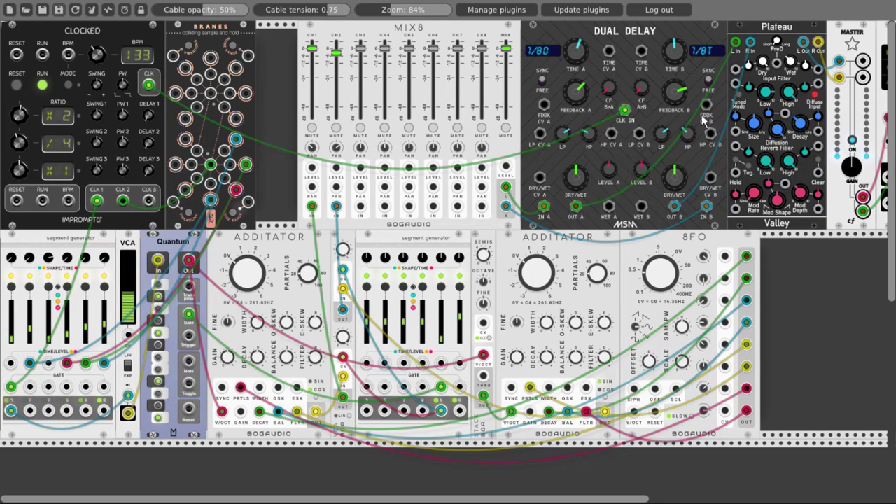
# Step: Raise the MIX8 master fader slightly and fine-tune the MASTER module's gain
pyautogui.moveTo(505, 48); pyautogui.dragTo(505, 43)
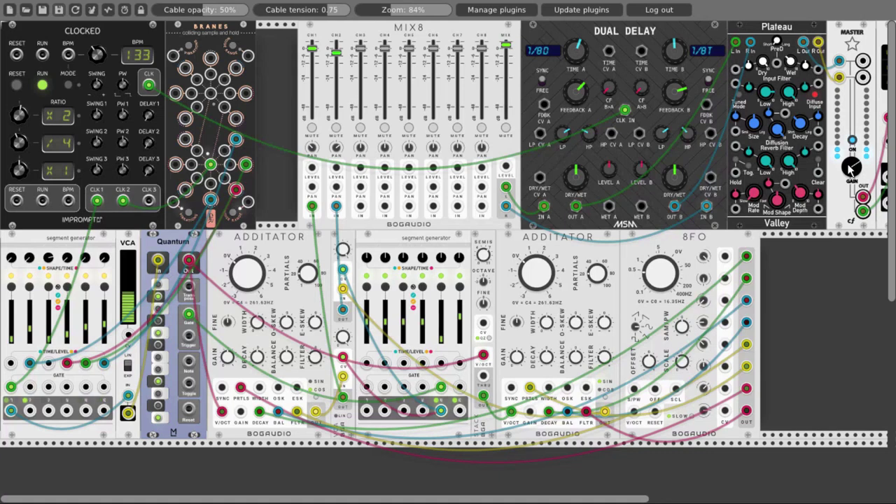
pyautogui.moveTo(851, 167); pyautogui.dragTo(850, 168)
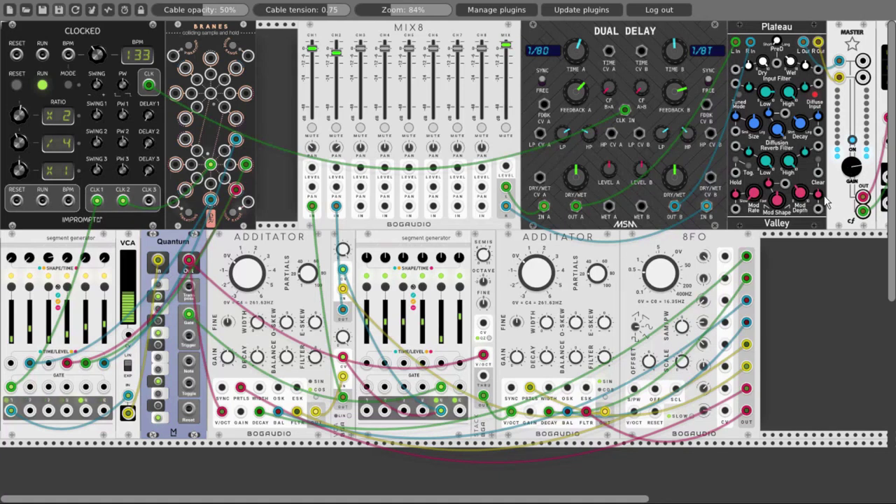
# Step: Add the VultModulesFree Debriatus wave destruction module and place it flush against the 8FO
pyautogui.rightClick(808, 299)
pyautogui.write('distor')
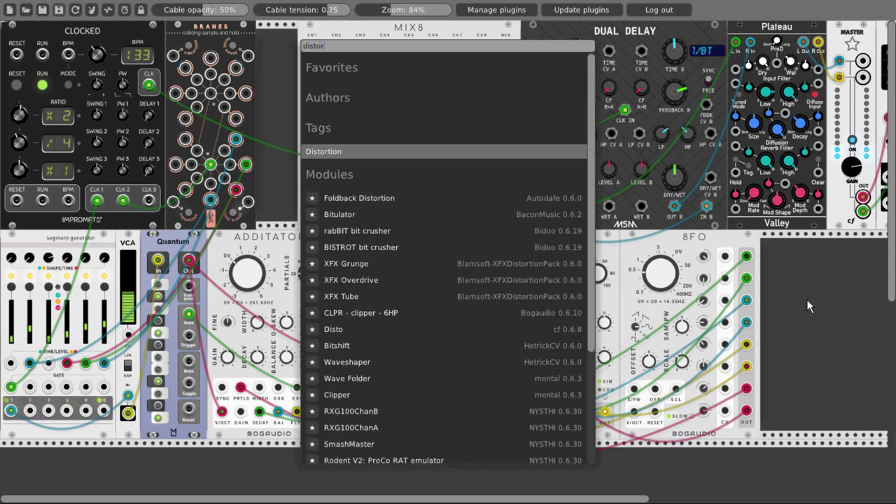
pyautogui.press('BackSpace')
pyautogui.press('BackSpace')
pyautogui.press('BackSpace')
pyautogui.press('BackSpace')
pyautogui.press('BackSpace')
pyautogui.write('ebr')
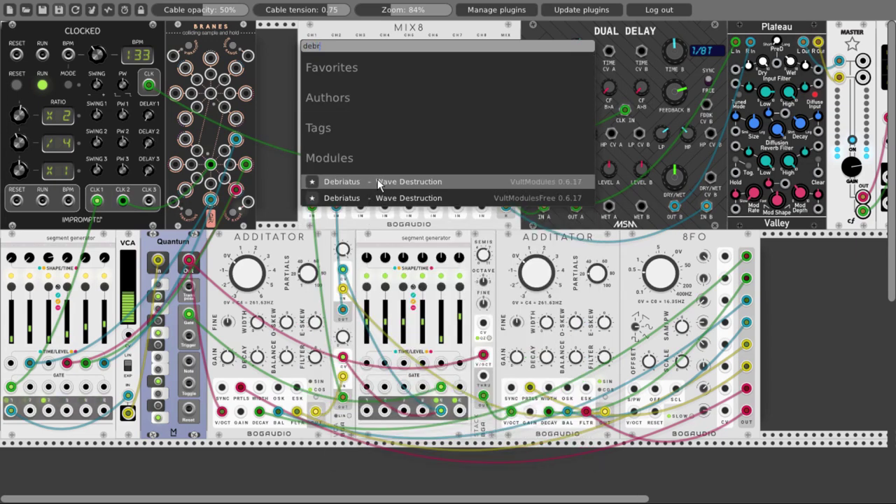
pyautogui.click(376, 198)
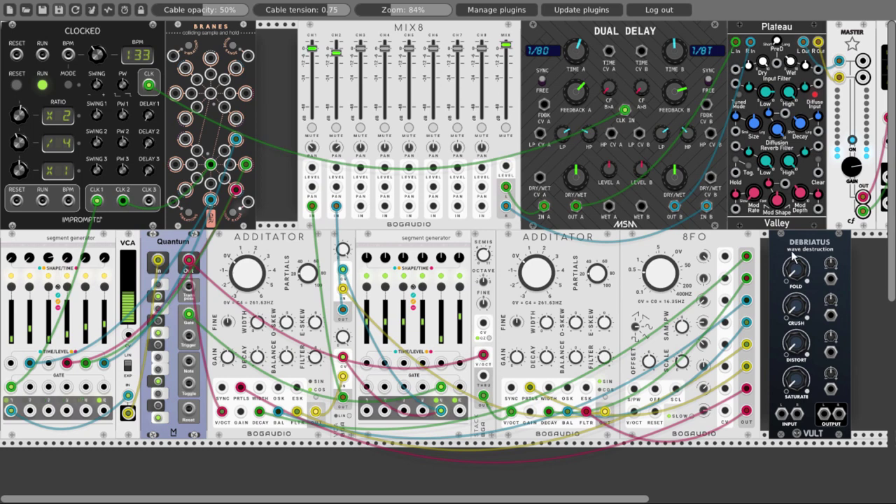
pyautogui.moveTo(793, 257); pyautogui.dragTo(776, 245)
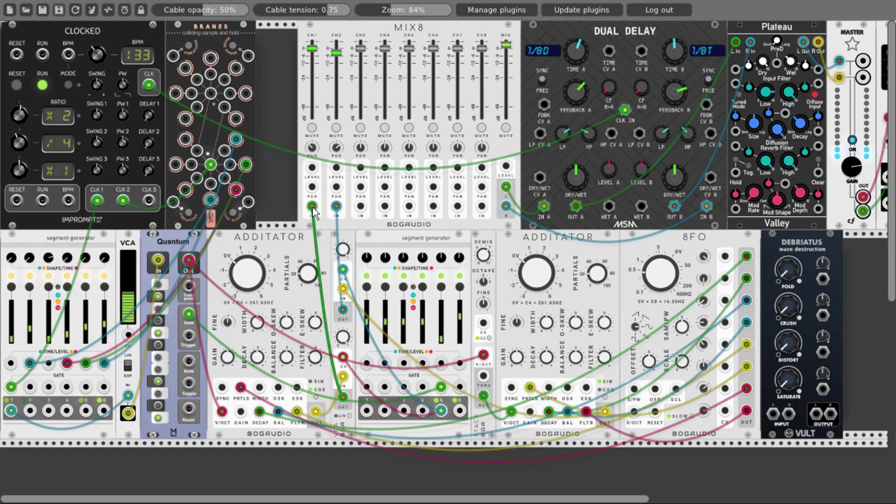
# Step: Route both VCA outputs through Debriatus's two inputs, send its outputs to MIX8 channels 1 and 2, and adjust the CRUSH amount
pyautogui.moveTo(312, 214); pyautogui.dragTo(773, 415)
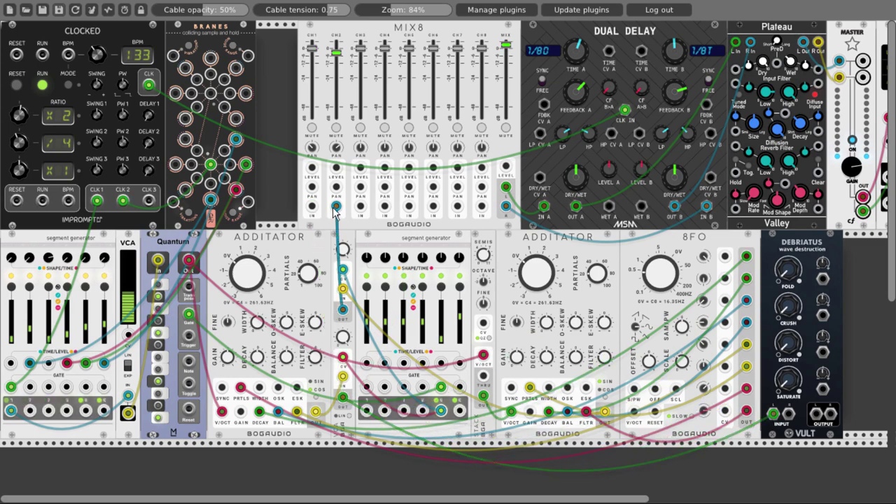
pyautogui.moveTo(336, 206); pyautogui.dragTo(830, 413)
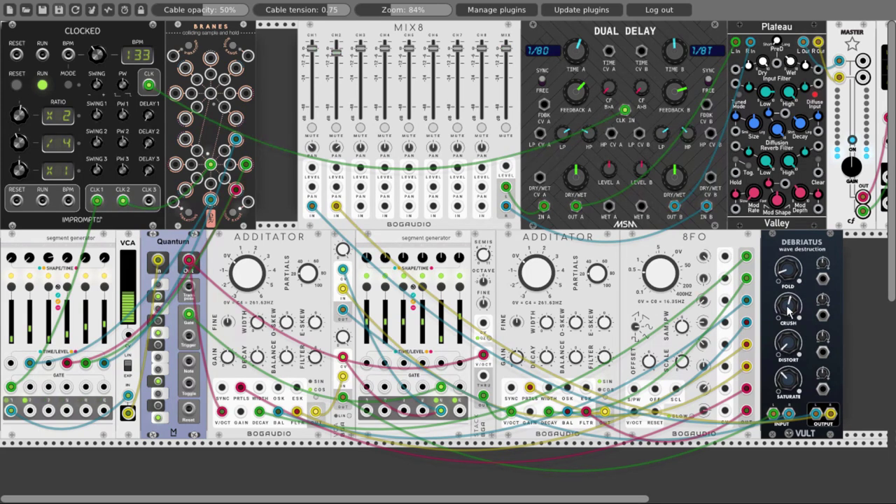
pyautogui.moveTo(790, 312)
pyautogui.mouseDown()
pyautogui.moveTo(789, 321)
pyautogui.moveTo(789, 306)
pyautogui.mouseUp()
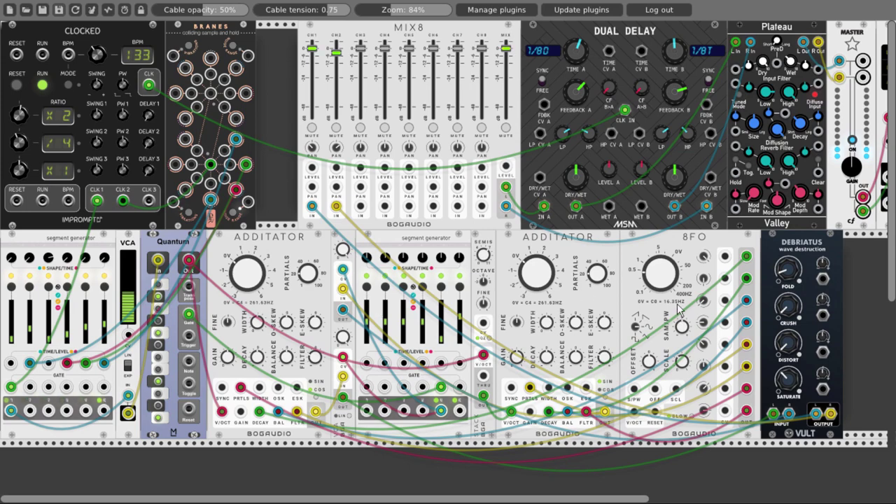
# Step: Move AUDIO, MASTER and Plateau away from the Dual Delay and add a cf Mono module in the gap before Plateau
pyautogui.hscroll(5, 701, 255)
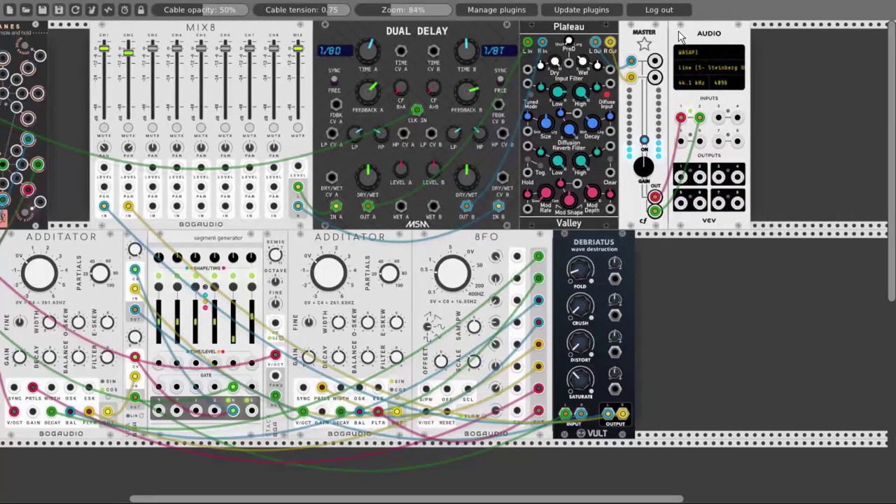
pyautogui.moveTo(682, 36); pyautogui.dragTo(816, 33)
pyautogui.moveTo(654, 32); pyautogui.dragTo(792, 41)
pyautogui.moveTo(582, 31); pyautogui.dragTo(723, 32)
pyautogui.rightClick(578, 94)
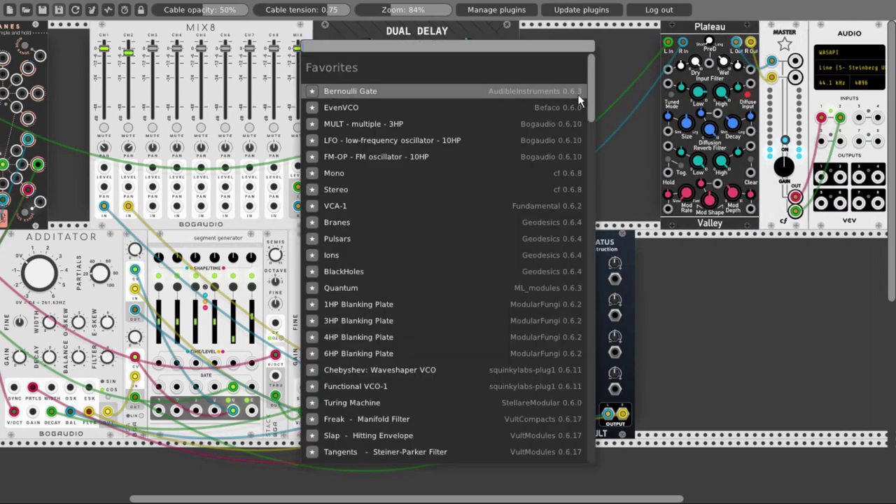
pyautogui.click(334, 172)
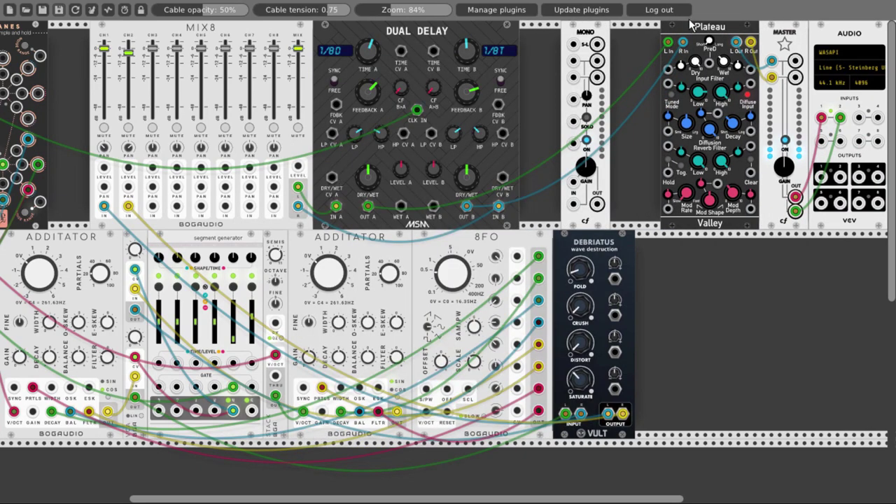
# Step: Route the Dual Delay outputs through Mono into Plateau's inputs, and pack Mono, Plateau, MASTER and AUDIO flush against the Dual Delay
pyautogui.moveTo(367, 205); pyautogui.dragTo(683, 42)
pyautogui.moveTo(602, 33); pyautogui.dragTo(544, 40)
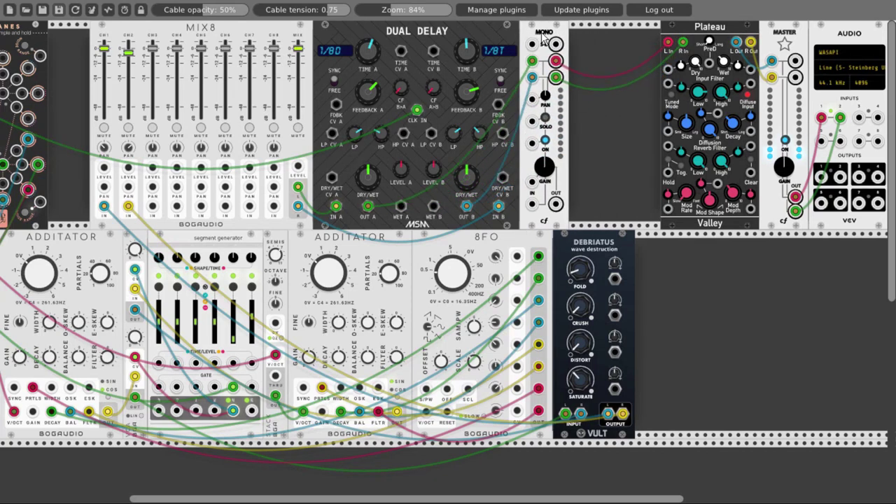
pyautogui.moveTo(677, 30); pyautogui.dragTo(586, 30)
pyautogui.moveTo(763, 32); pyautogui.dragTo(671, 32)
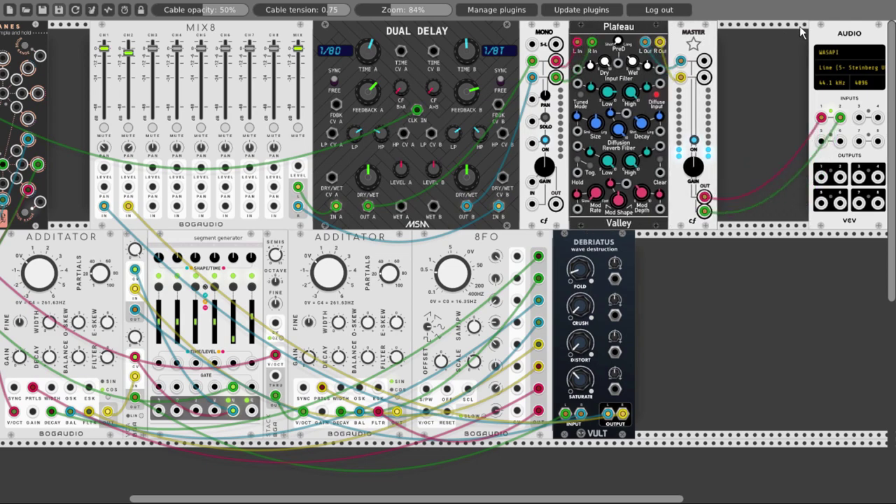
pyautogui.moveTo(812, 32); pyautogui.dragTo(721, 40)
# Step: Duplicate the first Additator, its VCA and Quantum, and the Stack module into the empty row below
pyautogui.scroll(-3, 237, 241)
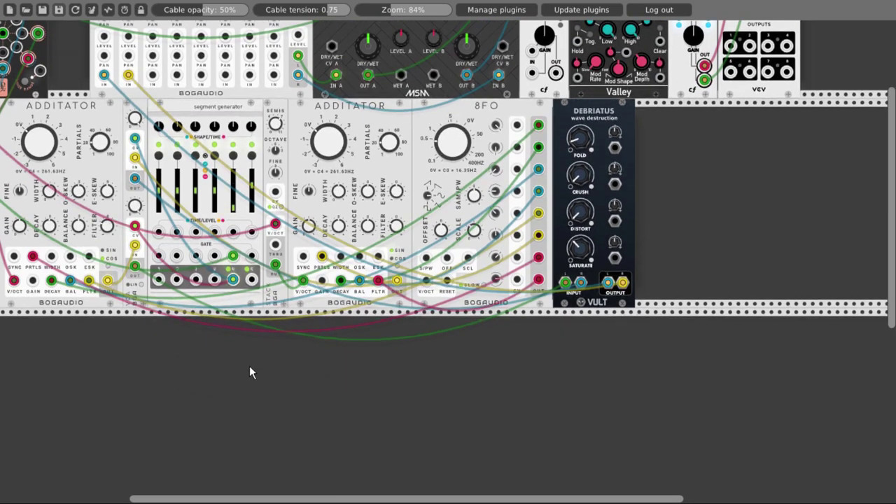
pyautogui.hscroll(-6, 420, 392)
pyautogui.scroll(2, 420, 393)
pyautogui.scroll(-2, 588, 420)
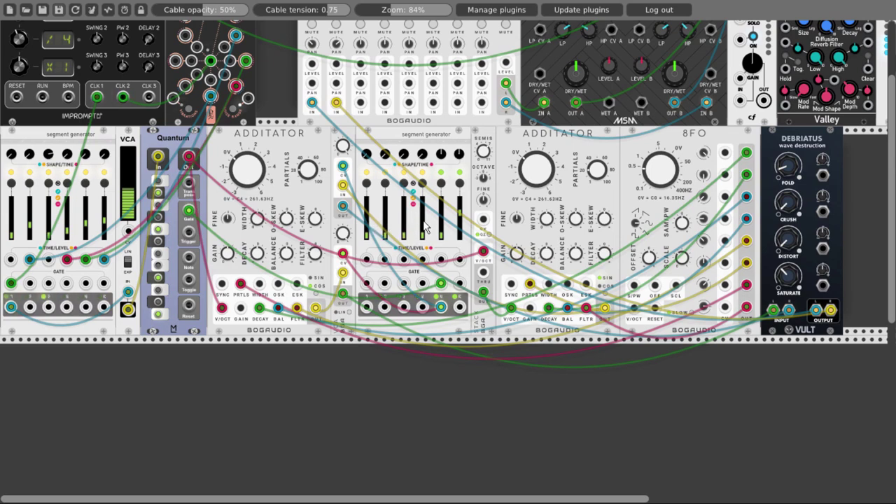
pyautogui.scroll(-2, 332, 364)
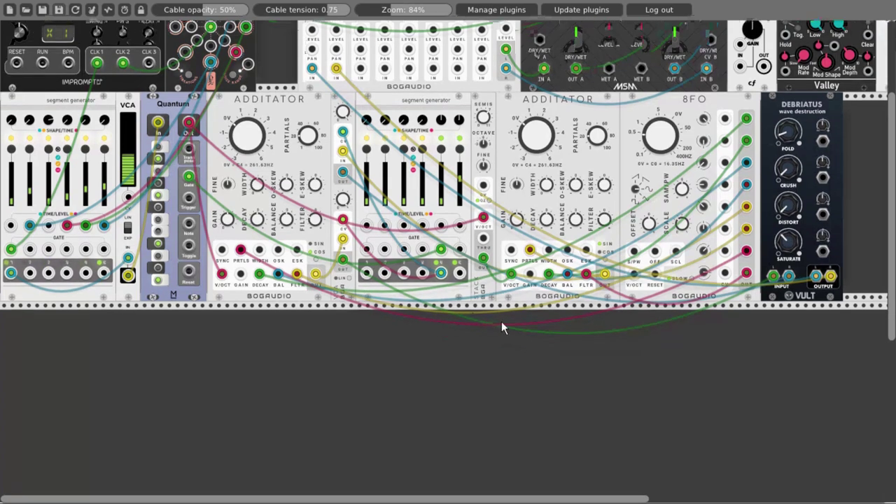
pyautogui.hotkey('ctrl', 'd')
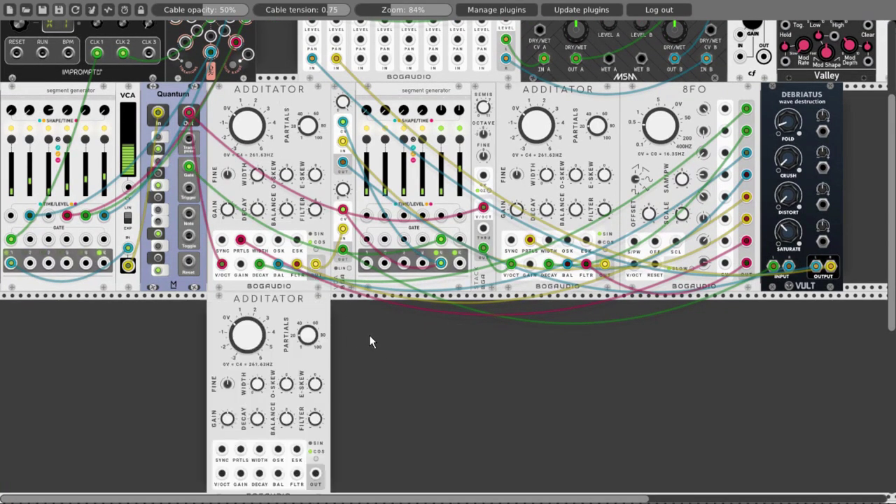
pyautogui.scroll(-3, 369, 342)
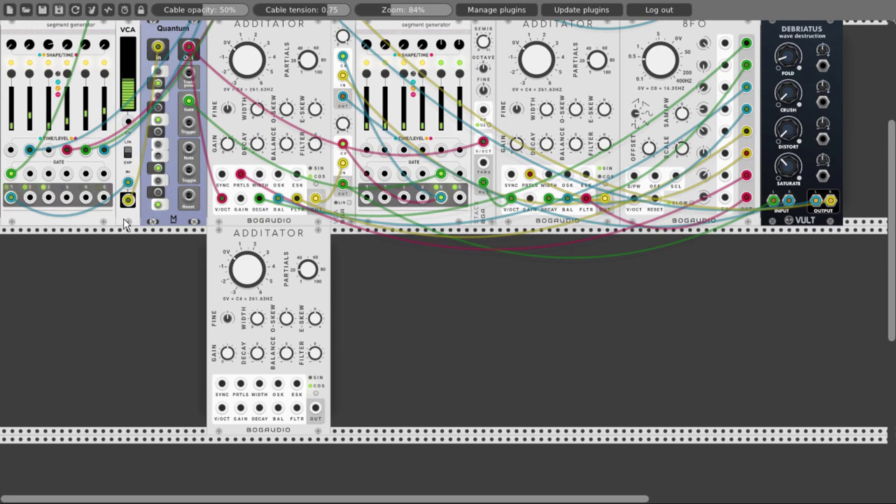
pyautogui.hotkey('ctrl', 'd')
pyautogui.hotkey('ctrl', 'd')
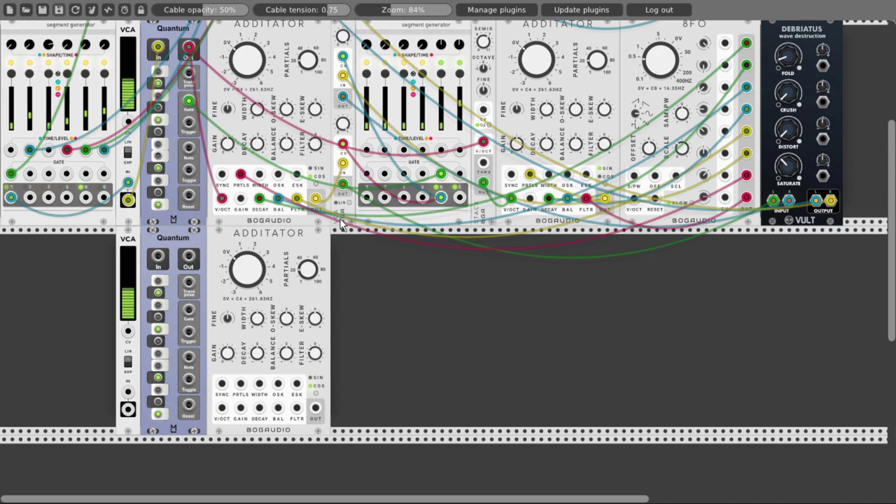
pyautogui.hotkey('ctrl', 'd')
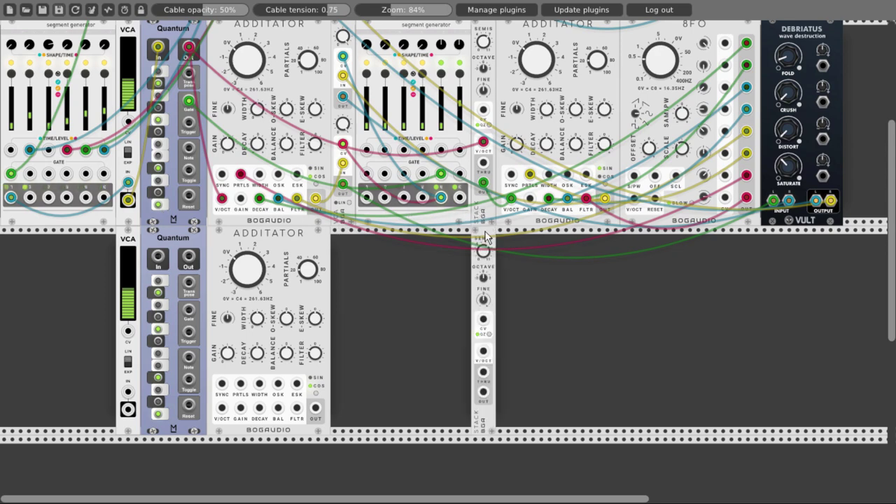
# Step: Place the duplicated Stack directly after the duplicated Quantum, with the duplicated Additator flush behind it
pyautogui.moveTo(489, 240); pyautogui.dragTo(196, 257)
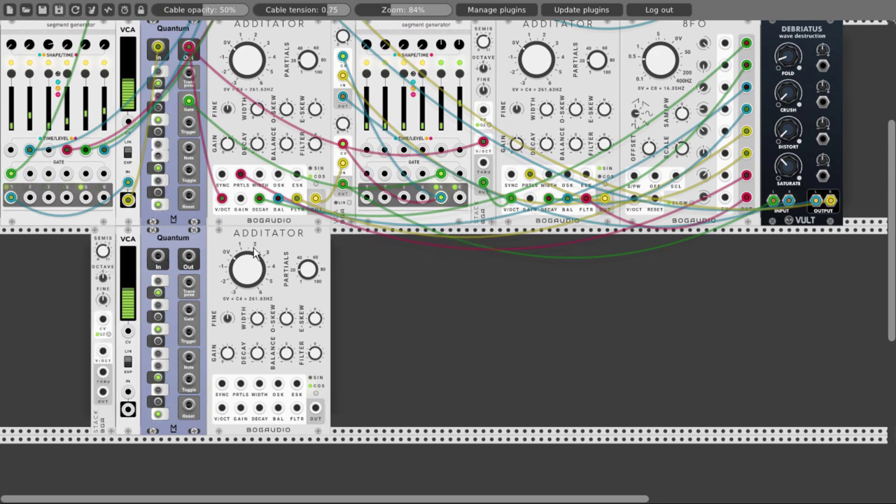
pyautogui.moveTo(256, 253); pyautogui.dragTo(214, 251)
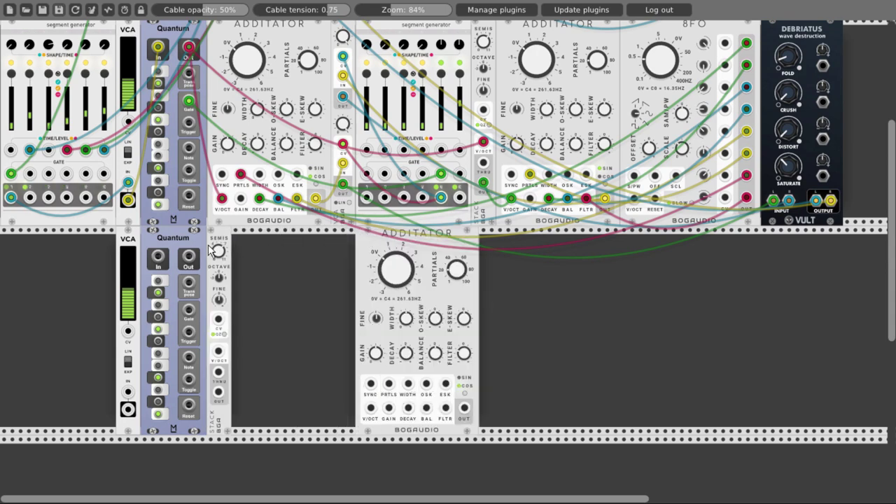
pyautogui.moveTo(365, 239); pyautogui.dragTo(235, 240)
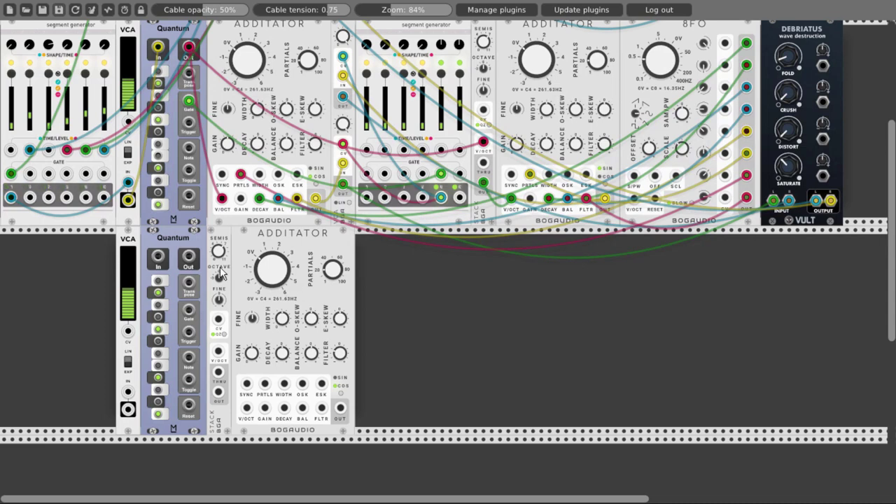
# Step: Set Clocked's third ratio to /12 and patch CLK 3 to the first gate of the second segment generator
pyautogui.scroll(6, 372, 266)
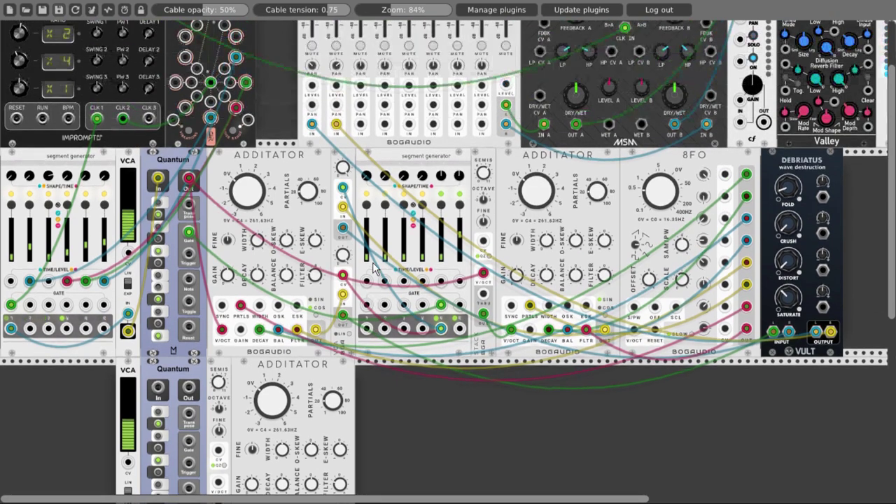
pyautogui.moveTo(19, 169); pyautogui.dragTo(20, 212)
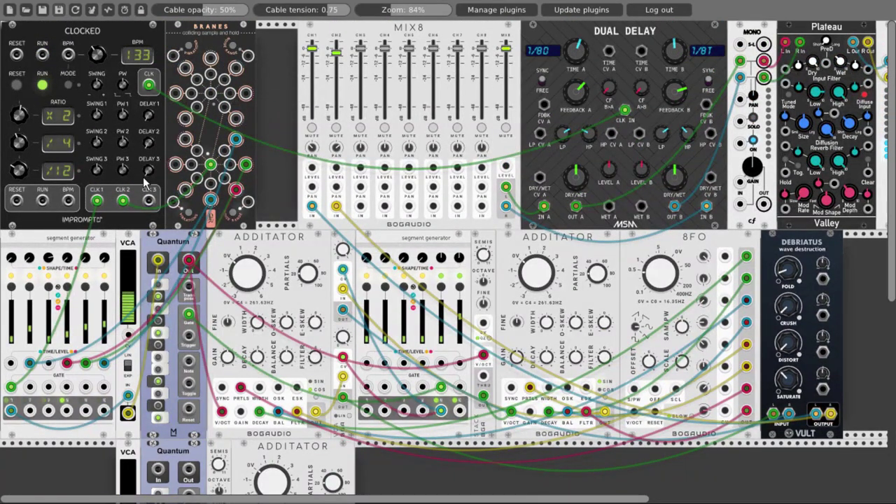
pyautogui.moveTo(149, 201); pyautogui.dragTo(367, 387)
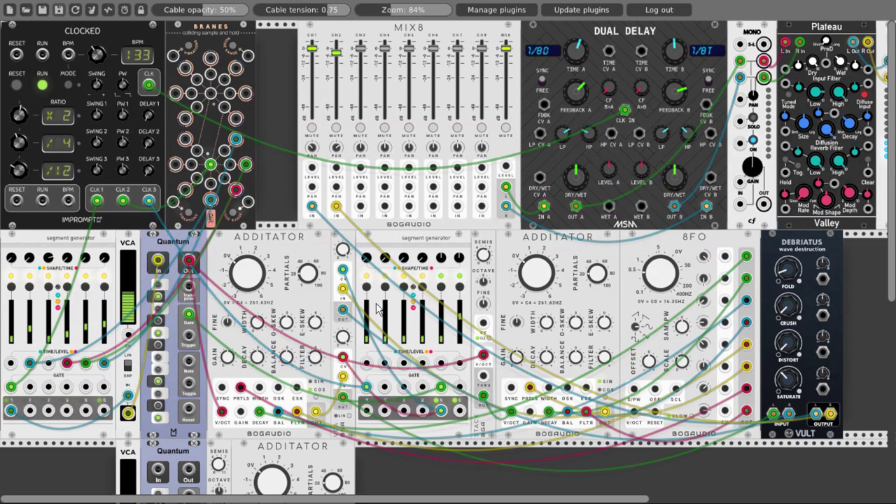
# Step: Patch the second segment generator's first output through the duplicated VCA, Quantum and Stack into the new Additator's V/OCT, lowering Stack's octave
pyautogui.scroll(-5, 371, 308)
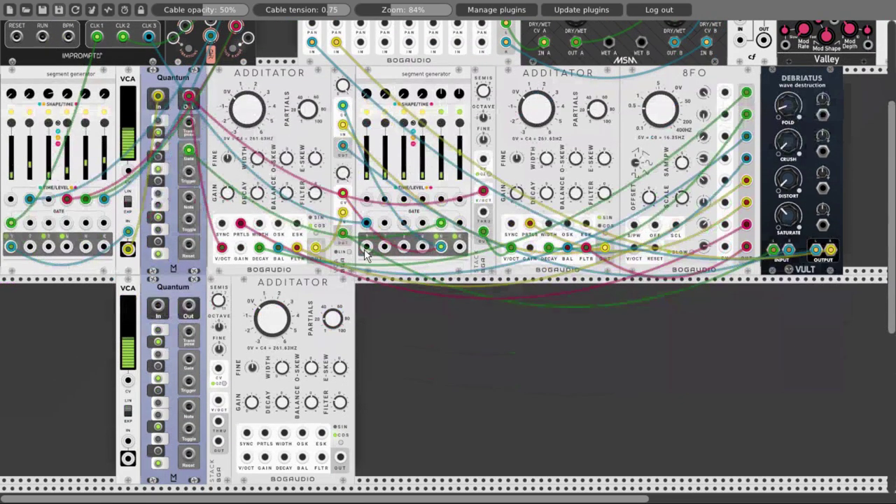
pyautogui.moveTo(365, 249); pyautogui.dragTo(219, 400)
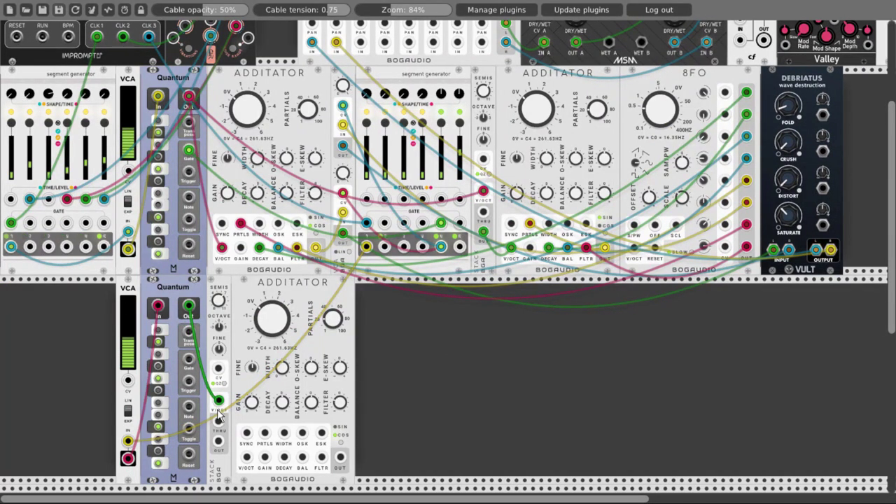
pyautogui.moveTo(220, 444); pyautogui.dragTo(246, 457)
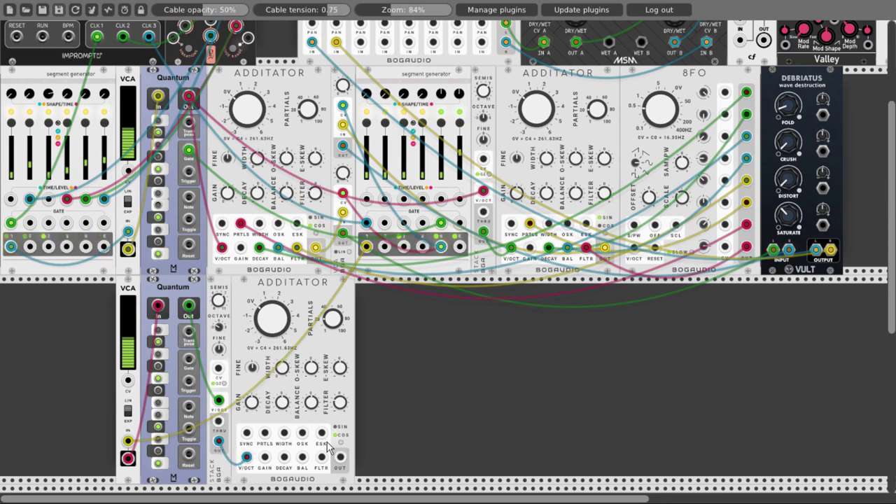
# Step: Connect the new Additator's OUT to Mono's IN and lower Mono's gain
pyautogui.moveTo(340, 458); pyautogui.dragTo(741, 203)
pyautogui.scroll(5, 416, 400)
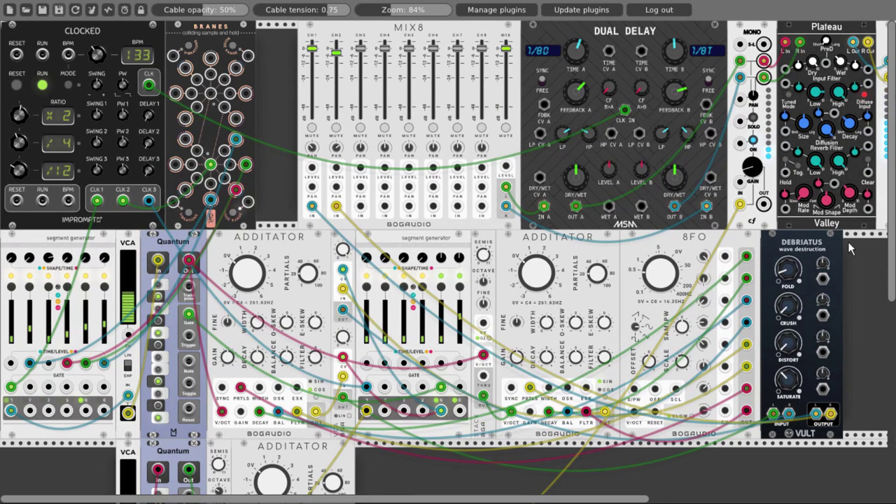
pyautogui.hscroll(5, 662, 245)
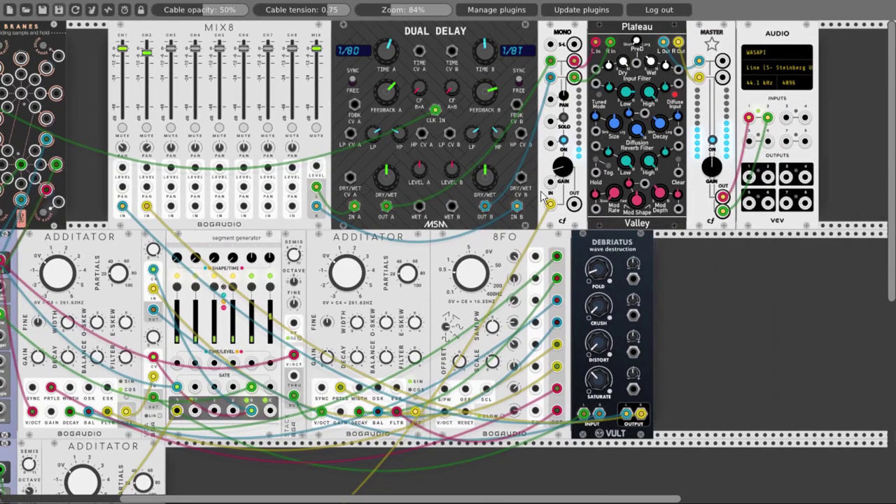
# Step: Review the third voice's patch across the rack, from the clock and segment generator to Mono and the output modules
pyautogui.scroll(-5, 249, 366)
pyautogui.scroll(3, 260, 351)
pyautogui.scroll(-3, 255, 356)
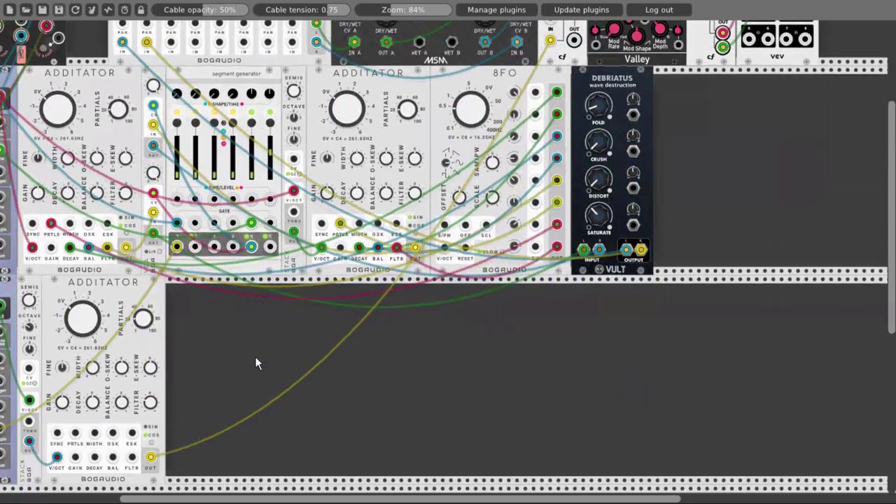
pyautogui.hscroll(-5, 586, 262)
pyautogui.hscroll(5, 475, 303)
pyautogui.scroll(6, 383, 360)
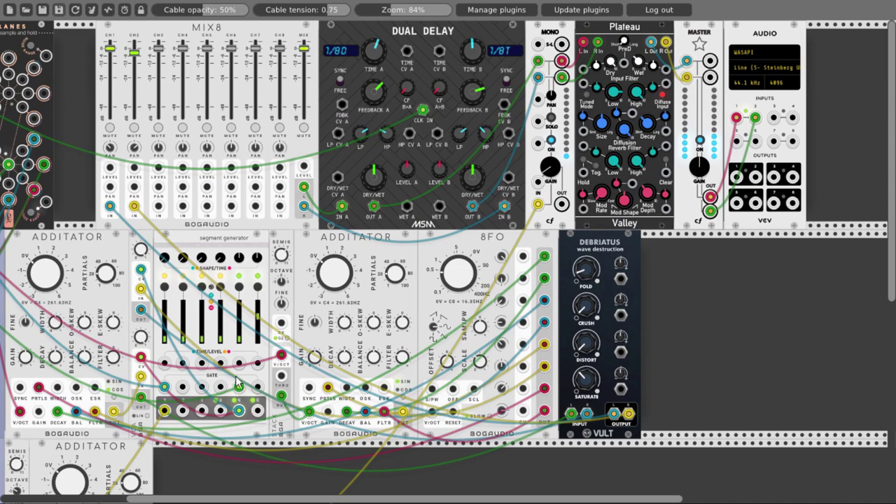
pyautogui.hscroll(-2, 326, 404)
pyautogui.scroll(-1, 325, 405)
pyautogui.hscroll(-4, 325, 404)
pyautogui.scroll(-5, 325, 405)
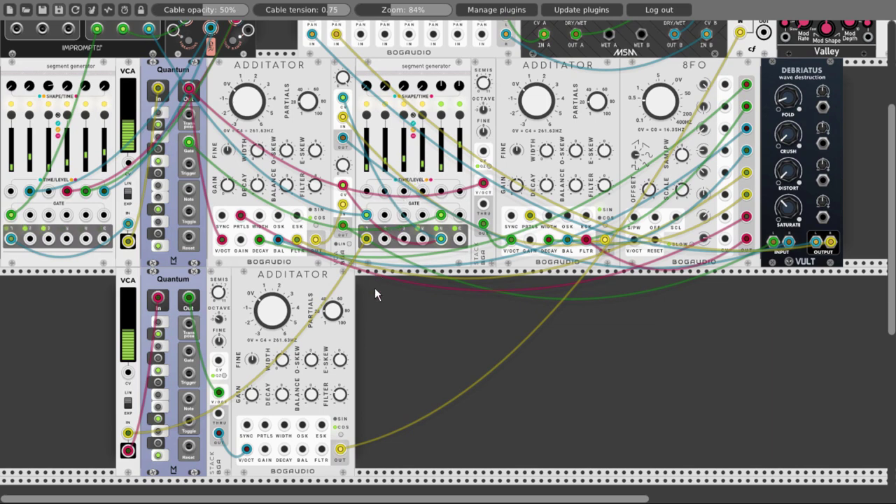
# Step: Switch the third-row Additator to SIN and try out its PARTIALS control
pyautogui.scroll(-2, 376, 293)
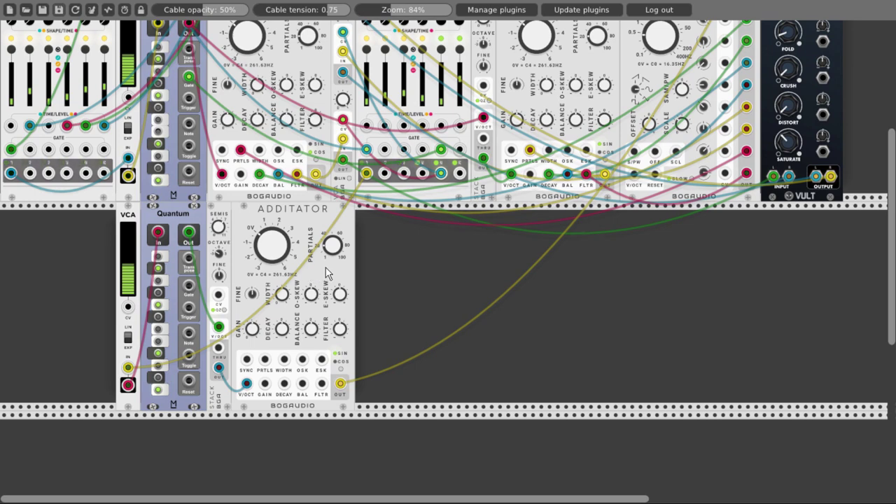
pyautogui.moveTo(333, 255); pyautogui.dragTo(333, 235)
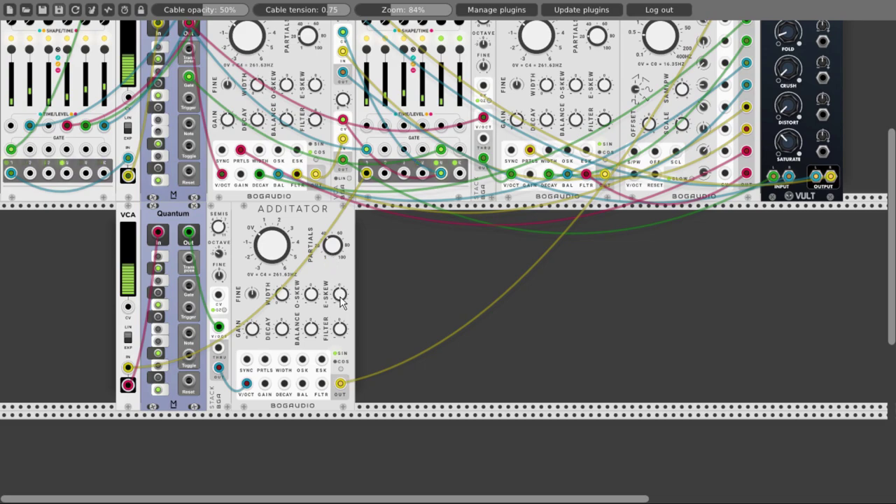
# Step: Mute MIX8 channels 1 and 2 to isolate the third voice and try out the new Additator's WIDTH control
pyautogui.scroll(5, 619, 210)
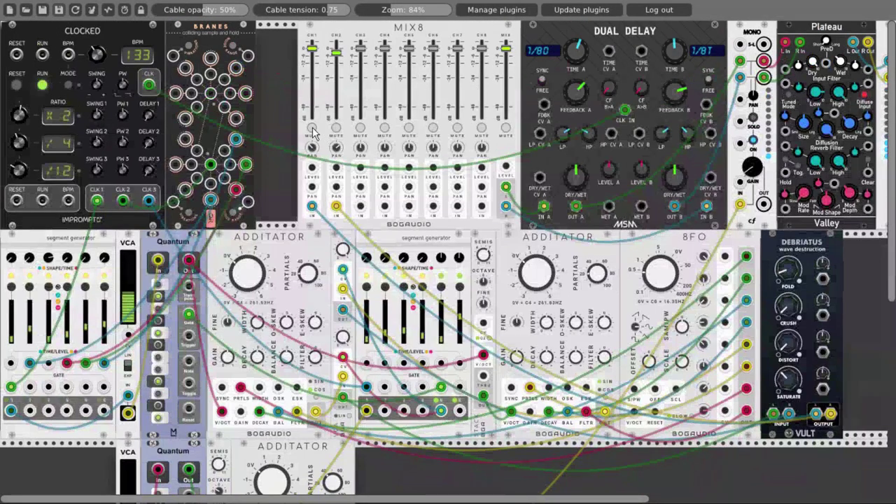
pyautogui.scroll(-5, 343, 280)
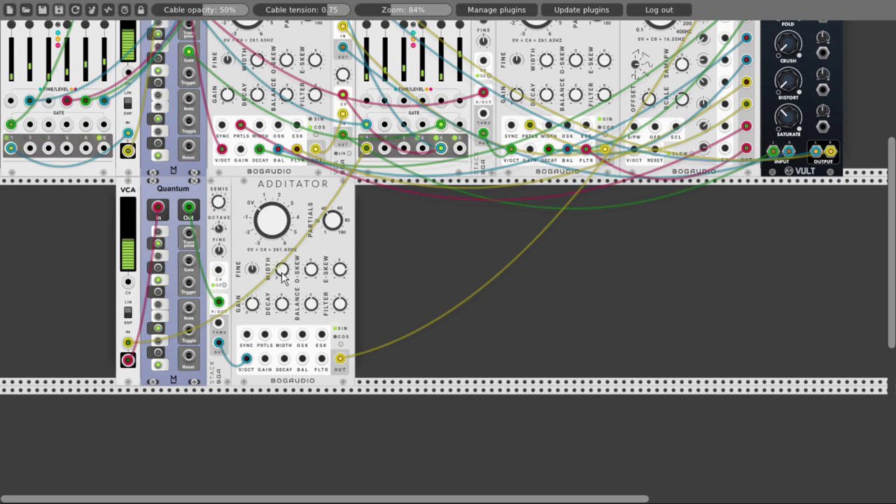
pyautogui.moveTo(277, 275); pyautogui.dragTo(276, 275)
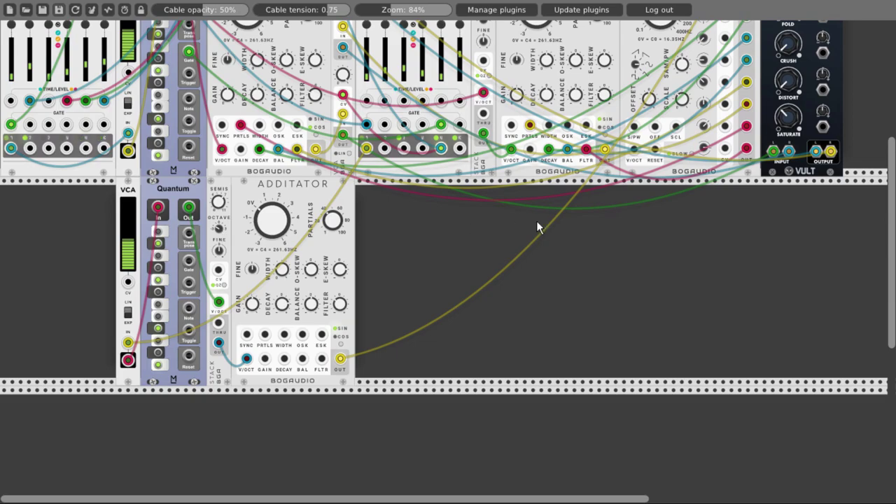
# Step: Unmute MIX8 channels 1 and 2
pyautogui.scroll(5, 537, 226)
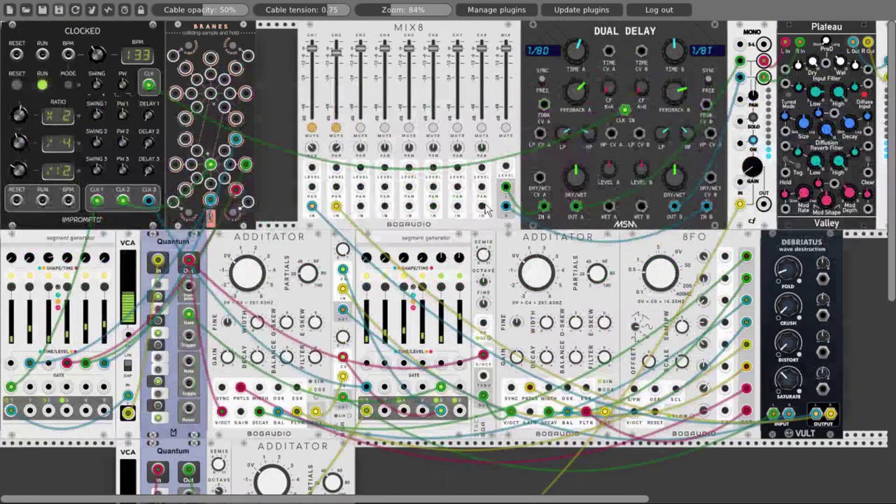
pyautogui.click(313, 129)
pyautogui.click(336, 128)
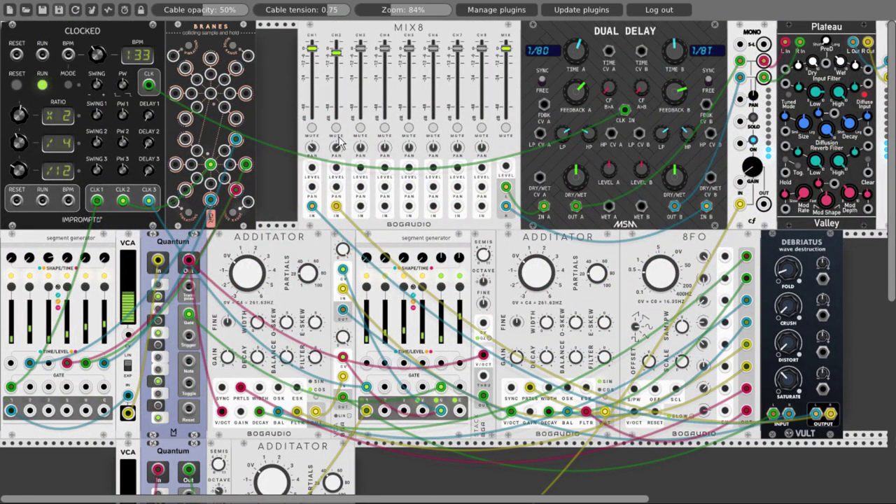
pyautogui.scroll(-5, 383, 189)
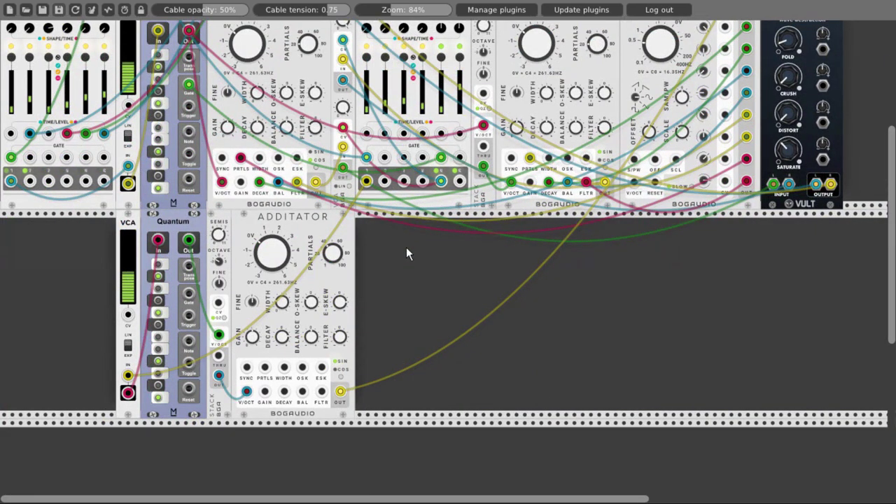
pyautogui.scroll(4, 651, 237)
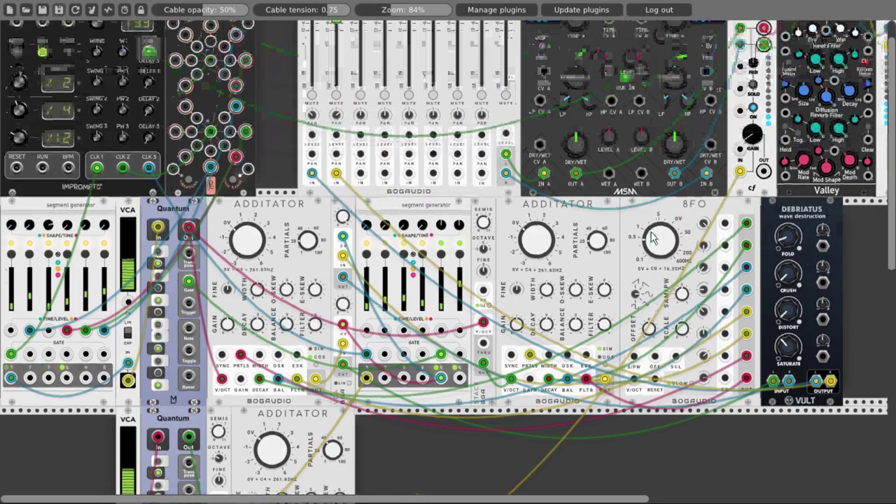
pyautogui.scroll(1, 651, 237)
pyautogui.scroll(-4, 543, 246)
pyautogui.scroll(4, 600, 250)
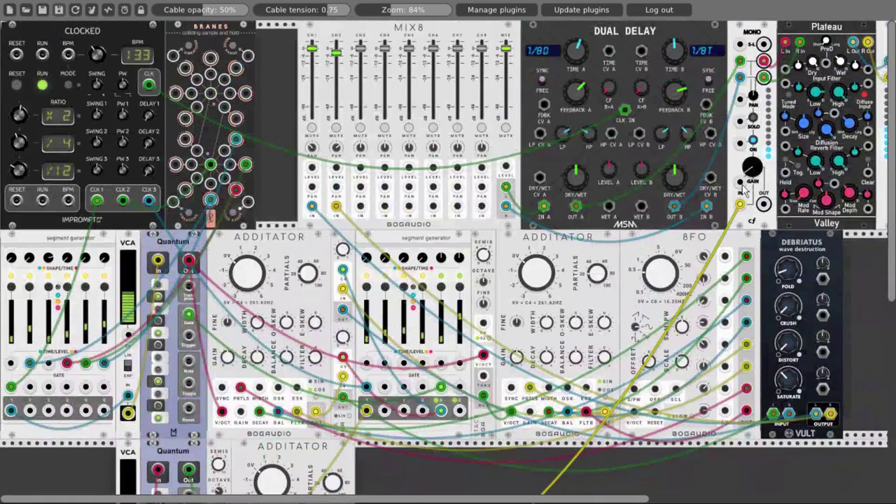
pyautogui.moveTo(746, 189); pyautogui.dragTo(395, 303)
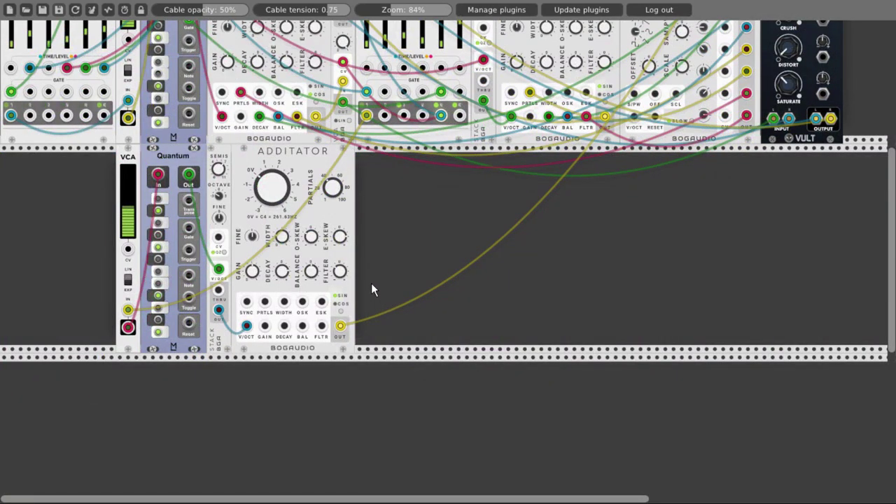
# Step: Move the third row's VCA, Quantum, STACK and Additator side by side to the start of the row
pyautogui.moveTo(136, 162); pyautogui.dragTo(21, 158)
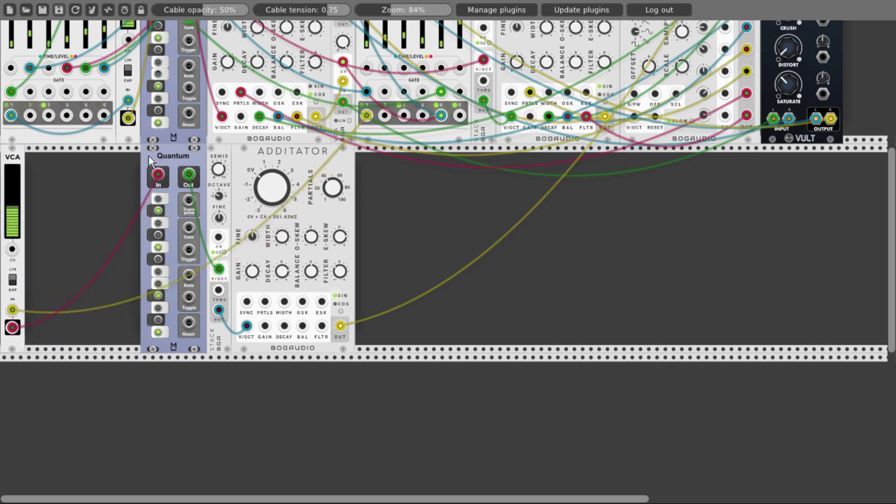
pyautogui.moveTo(148, 155); pyautogui.dragTo(31, 154)
pyautogui.moveTo(219, 160); pyautogui.dragTo(102, 160)
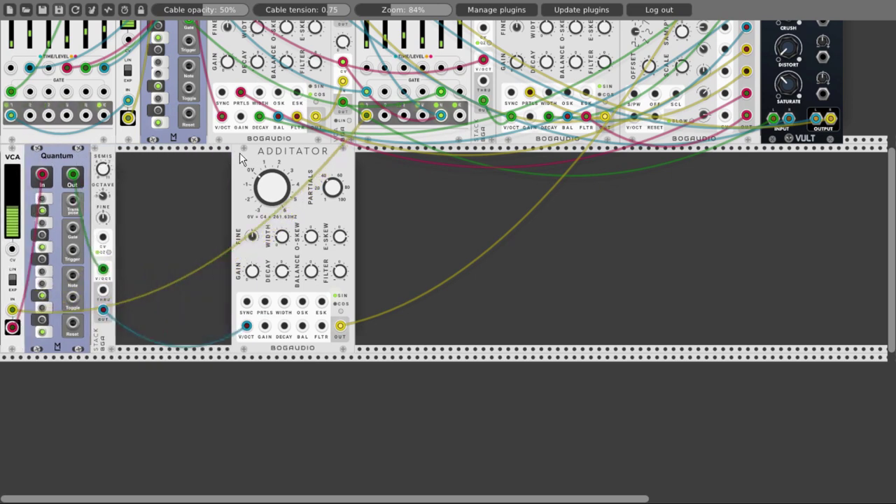
pyautogui.moveTo(242, 160); pyautogui.dragTo(130, 154)
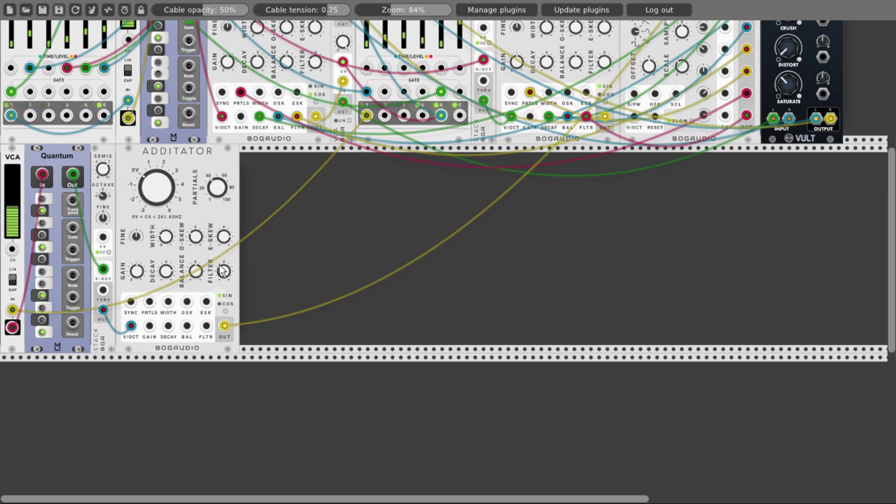
# Step: Add a Bogaudio LFO beside the third-row Additator, set it to SLOW and patch its sine output to the Additator's FLTR input
pyautogui.moveTo(221, 278); pyautogui.dragTo(221, 279)
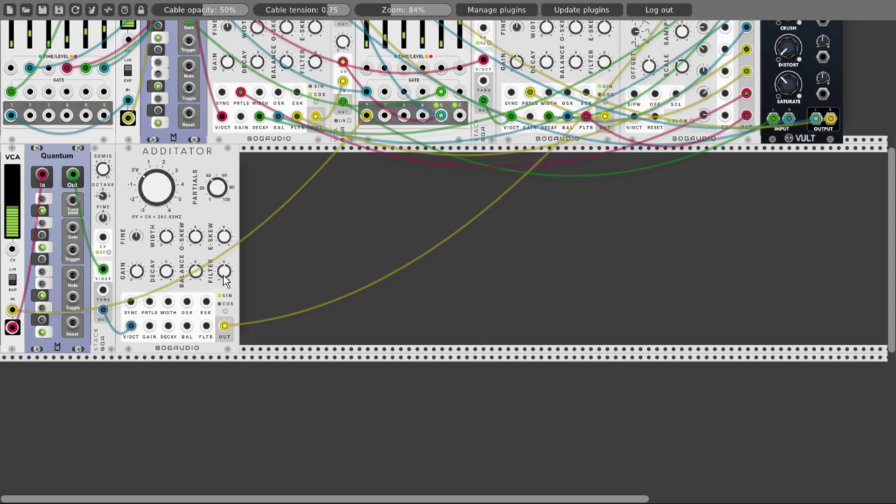
pyautogui.rightClick(260, 248)
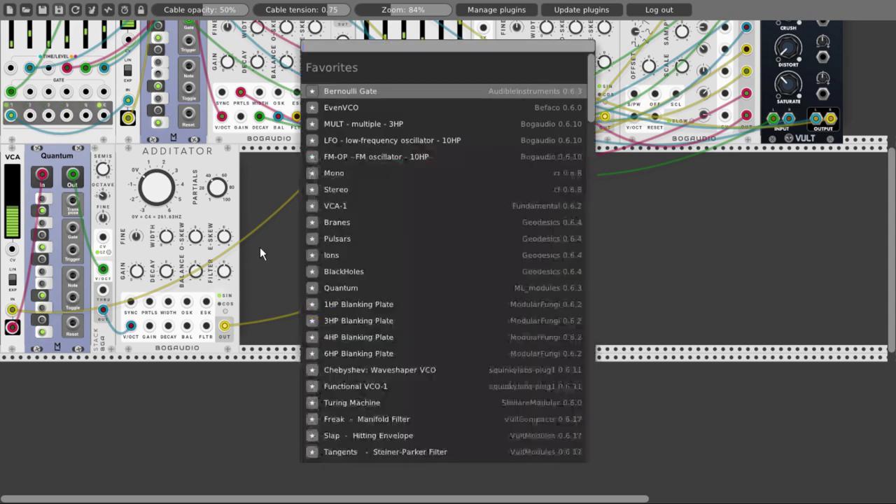
pyautogui.click(350, 140)
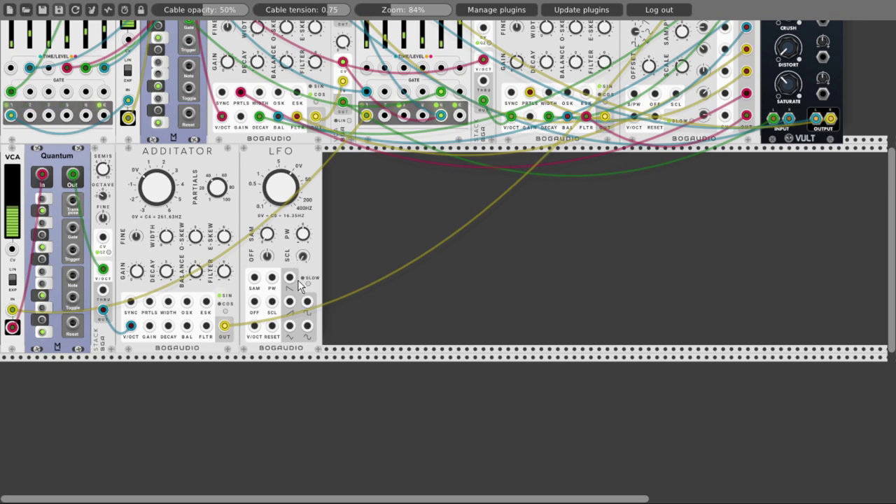
pyautogui.moveTo(307, 329); pyautogui.dragTo(207, 328)
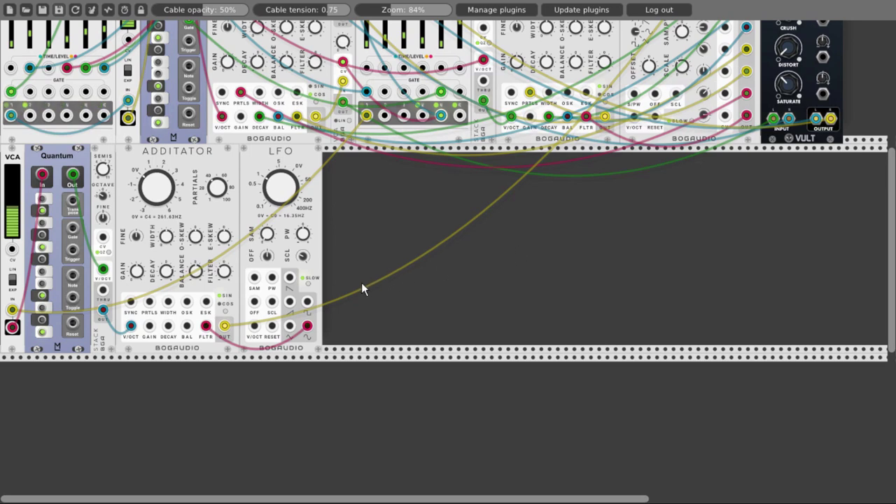
# Step: Patch the new LFO's triangle output to the third-row Additator's BAL input
pyautogui.scroll(1, 352, 284)
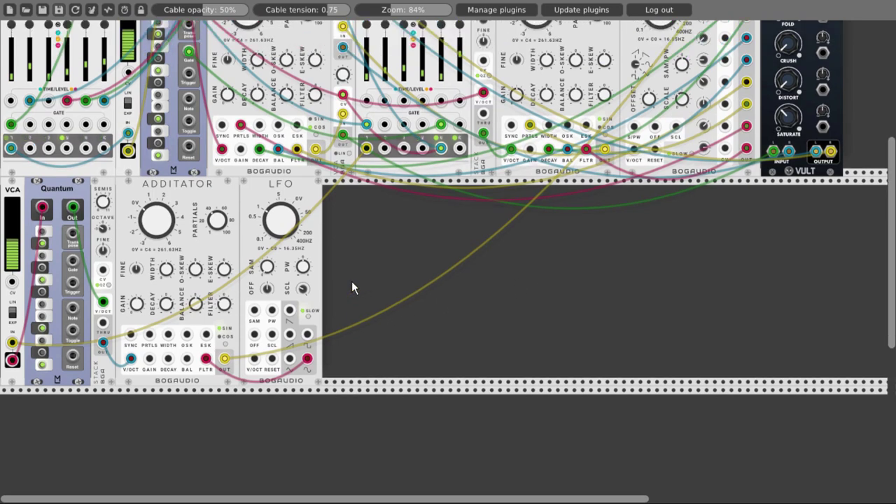
pyautogui.scroll(5, 352, 287)
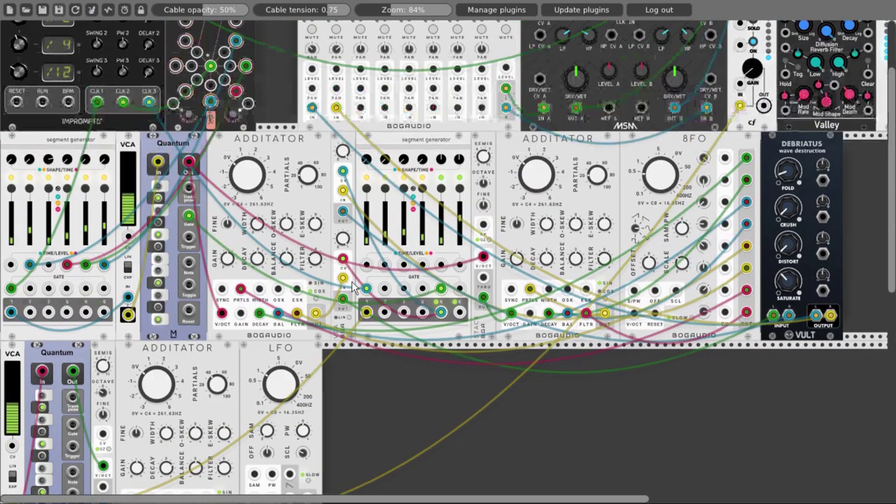
pyautogui.scroll(-6, 352, 288)
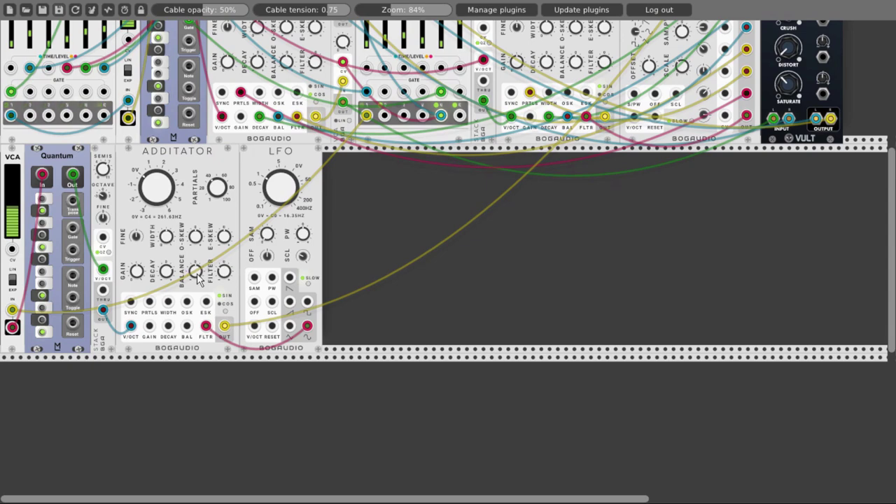
pyautogui.moveTo(187, 326); pyautogui.dragTo(291, 327)
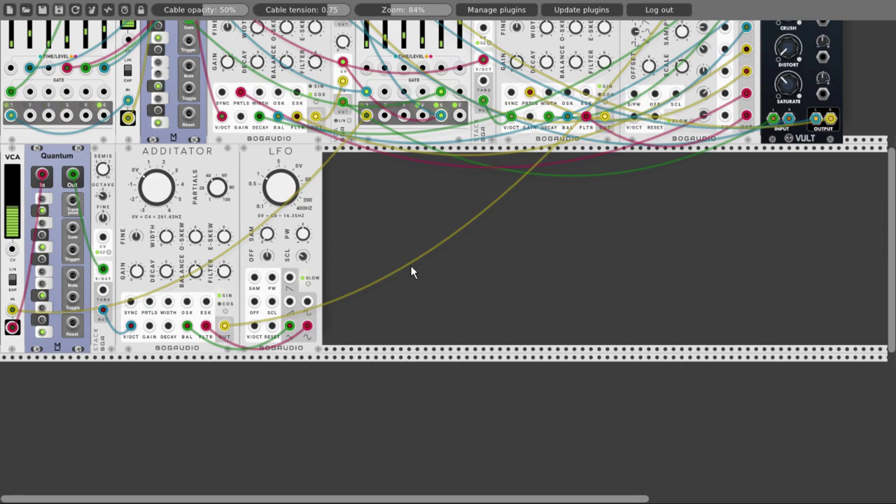
# Step: Duplicate the third-row Additator and place the copy beyond the LFO, leaving a gap for another module
pyautogui.scroll(5, 423, 293)
pyautogui.scroll(4, 420, 293)
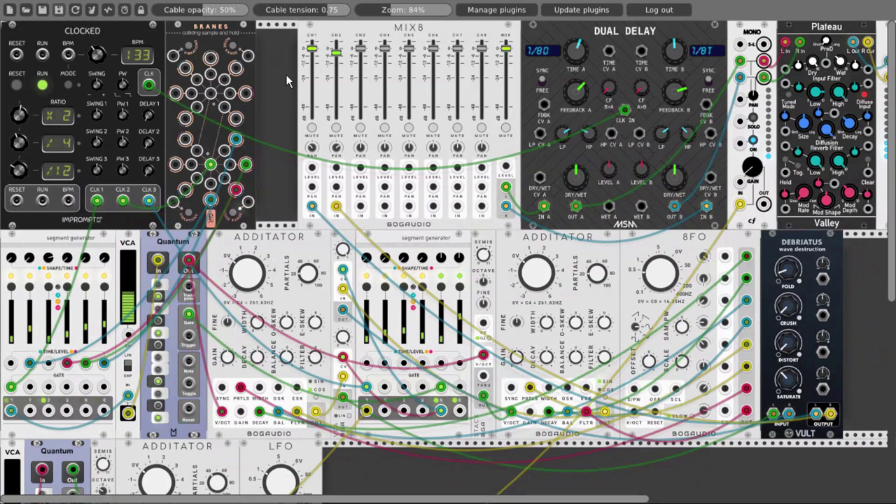
pyautogui.scroll(-7, 285, 74)
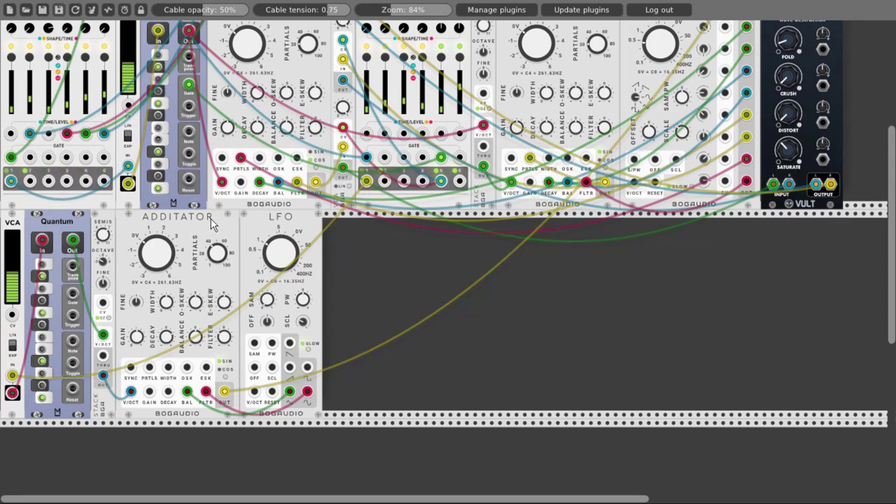
pyautogui.hotkey('ctrl', 'd')
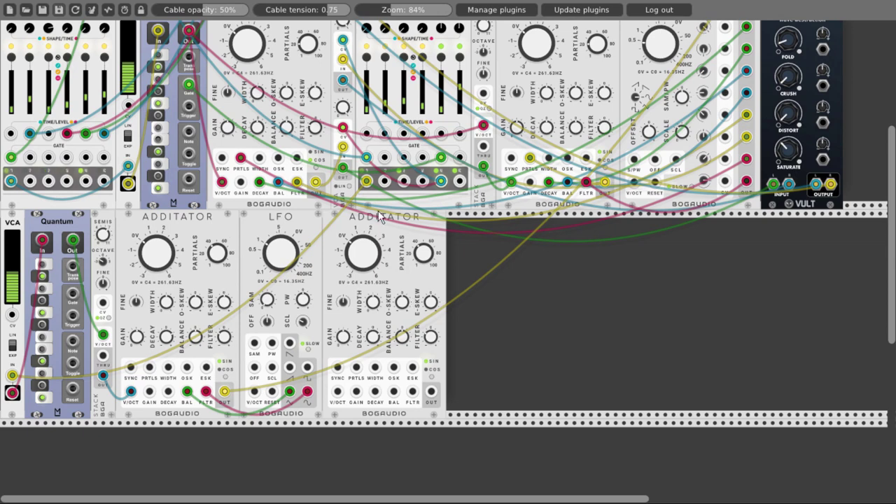
pyautogui.moveTo(381, 217); pyautogui.dragTo(389, 222)
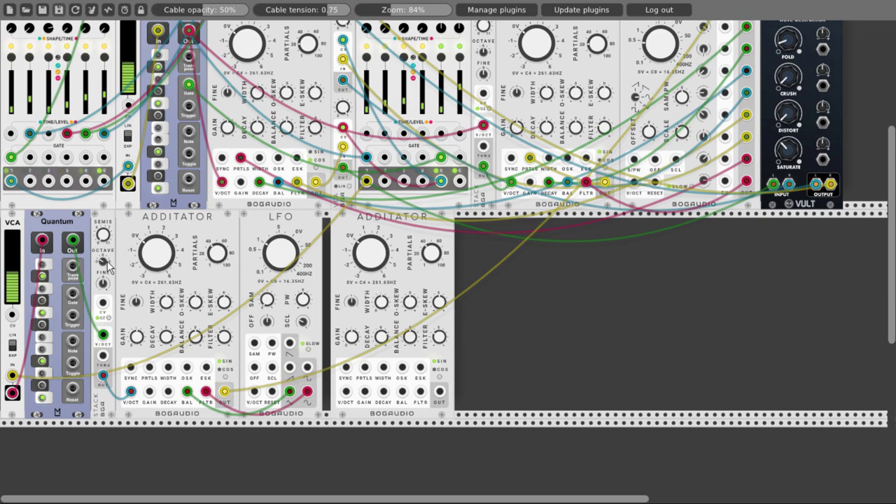
pyautogui.scroll(5, 533, 271)
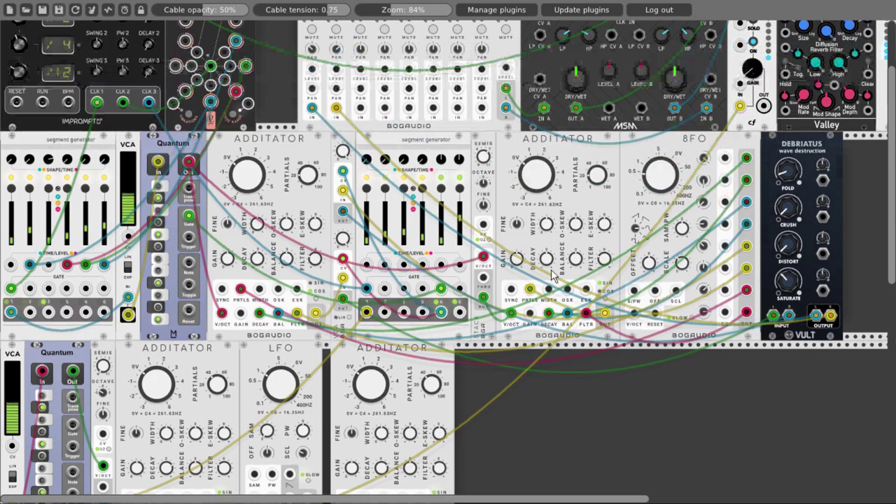
pyautogui.scroll(-4, 553, 276)
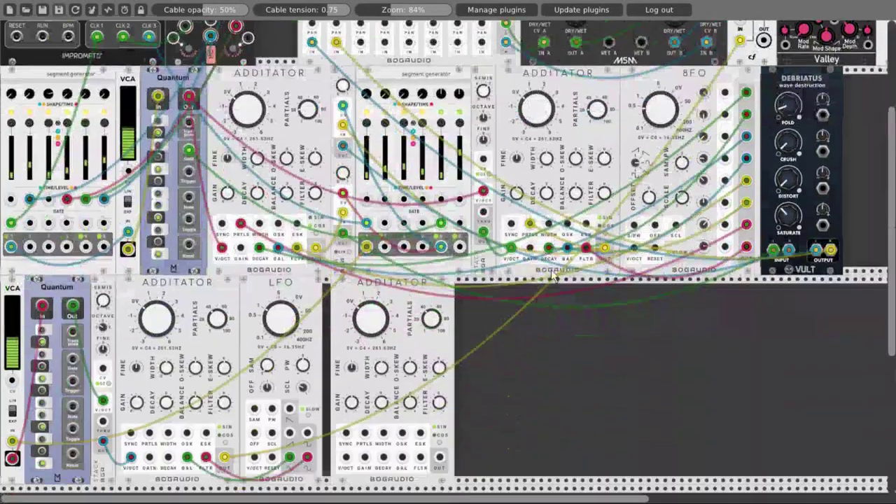
pyautogui.scroll(-2, 546, 280)
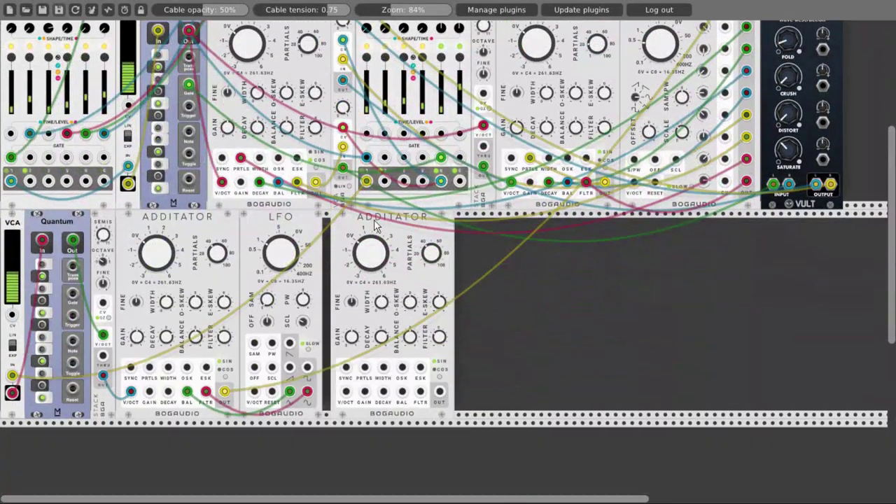
pyautogui.moveTo(383, 223); pyautogui.dragTo(441, 223)
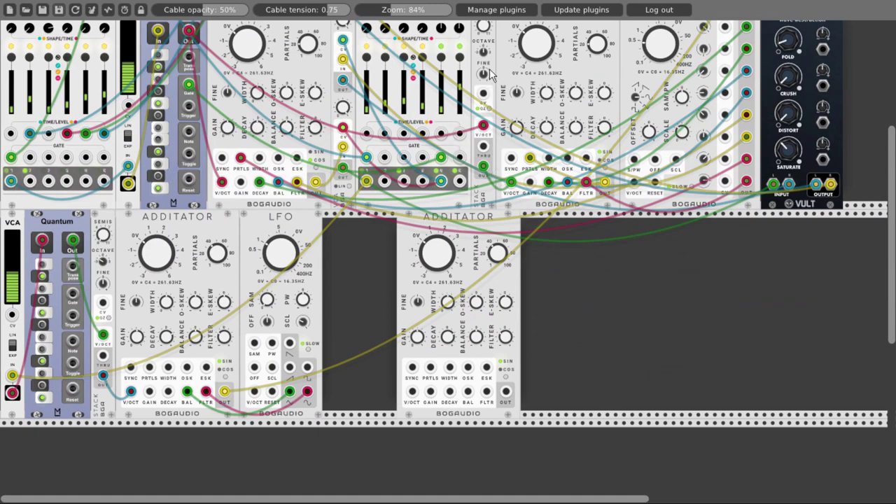
# Step: Duplicate a STACK module into the gap after the LFO and patch Quantum's Out through it to the new Additator's V/OCT
pyautogui.hotkey('ctrl', 'd')
pyautogui.moveTo(537, 221); pyautogui.dragTo(348, 231)
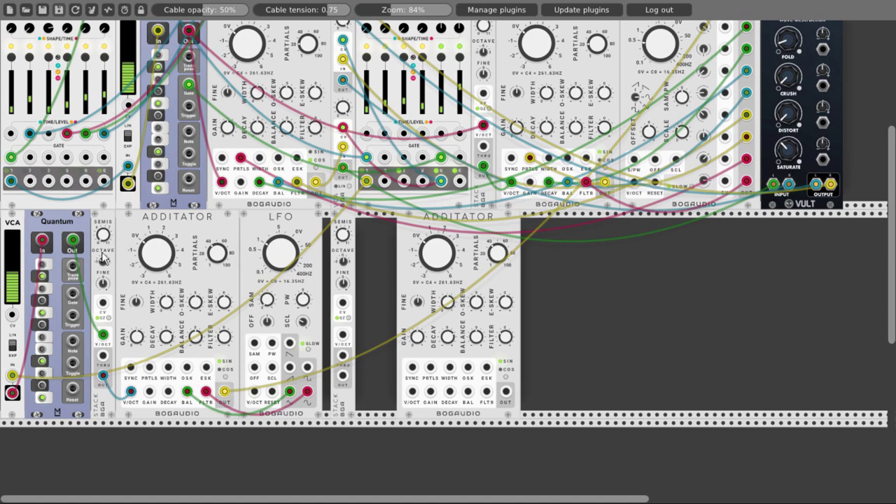
pyautogui.moveTo(342, 337); pyautogui.dragTo(72, 241)
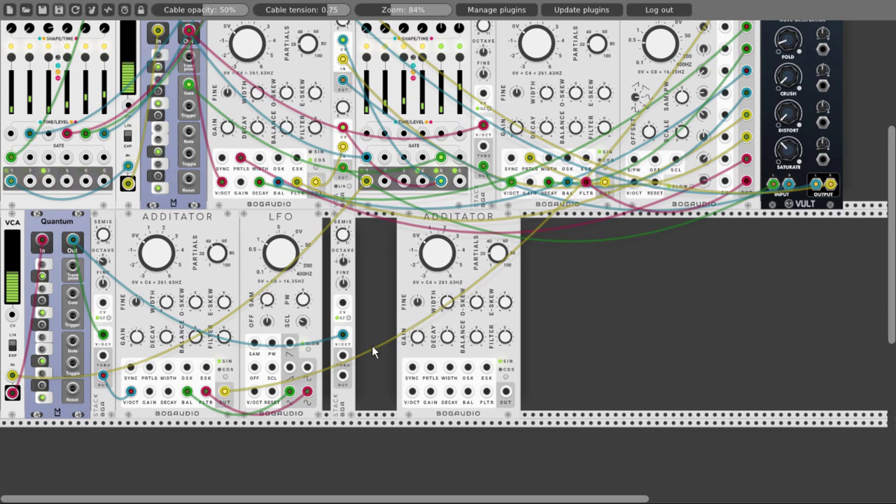
pyautogui.moveTo(342, 375); pyautogui.dragTo(405, 391)
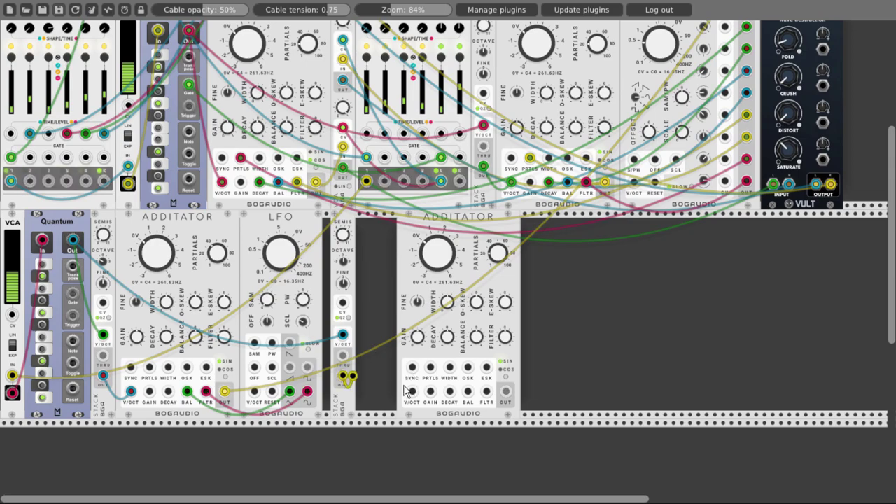
# Step: Patch the new Additator's OUT to MIX8 channel 3 and move the Additator up against the new STACK
pyautogui.moveTo(505, 390); pyautogui.dragTo(358, 210)
pyautogui.scroll(5, 507, 392)
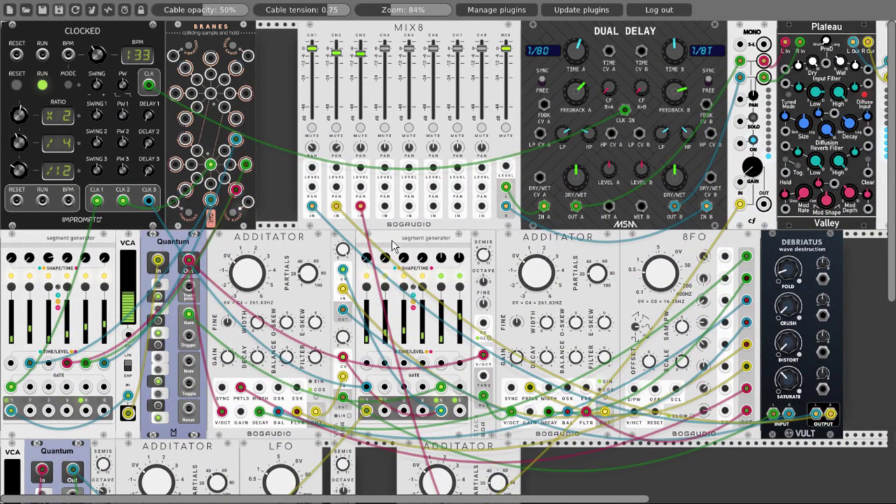
pyautogui.scroll(-5, 392, 241)
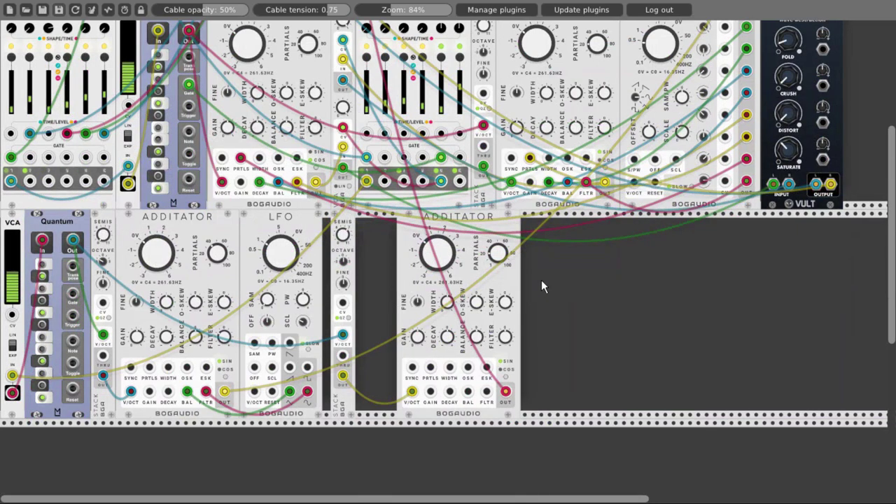
pyautogui.moveTo(417, 223); pyautogui.dragTo(375, 223)
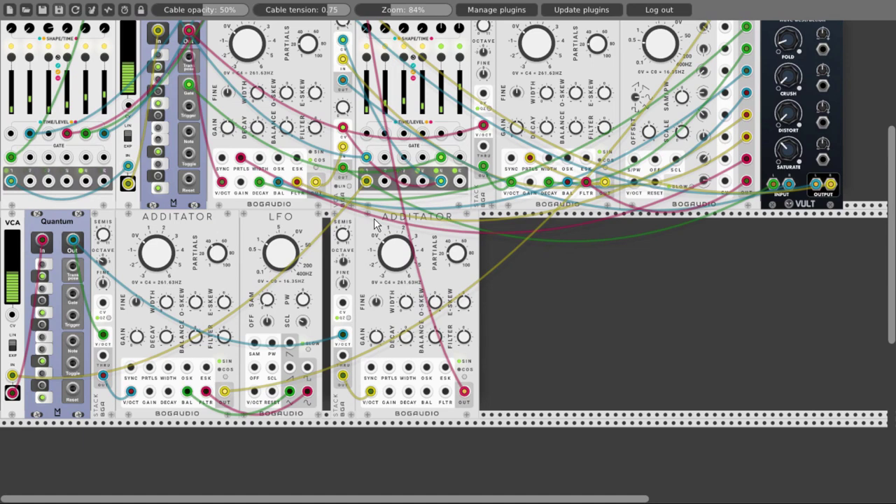
# Step: Add Booty Shifter: Frequency Shifter beside the new Additator and reroute the Additator's OUT from MIX8 to the shifter's IN
pyautogui.rightClick(511, 286)
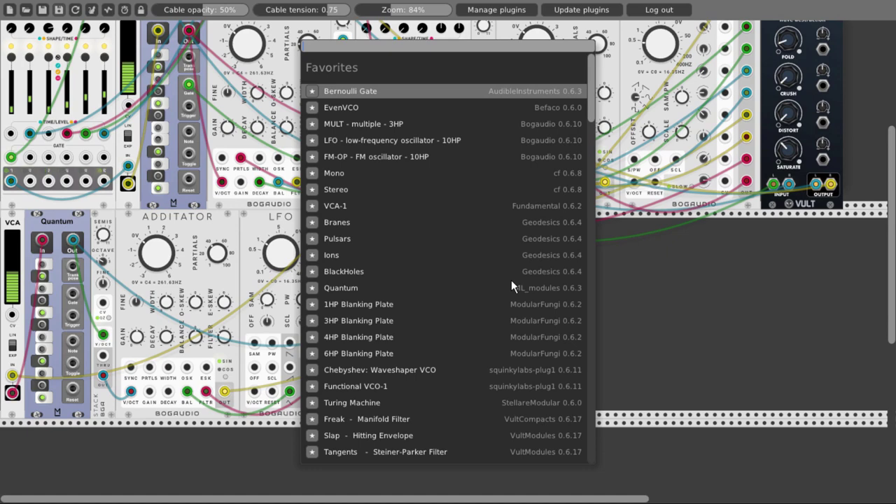
pyautogui.write('fre')
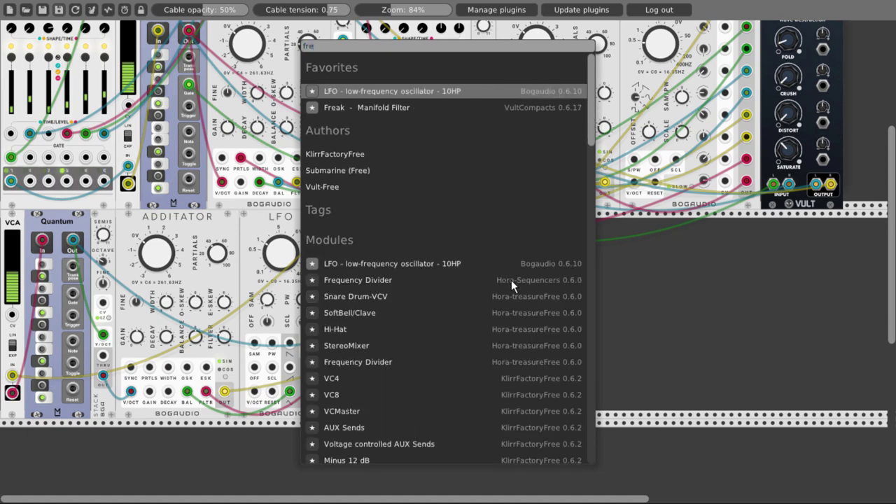
pyautogui.write('q')
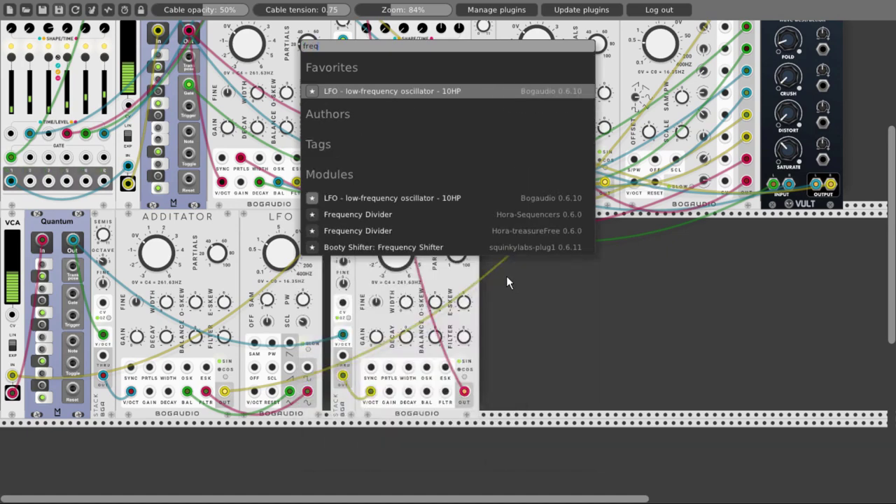
pyautogui.click(409, 247)
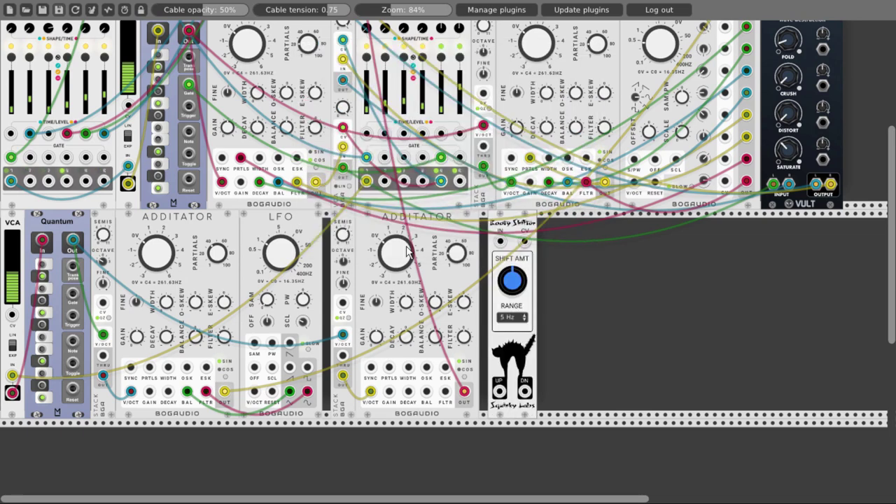
pyautogui.moveTo(497, 231); pyautogui.dragTo(484, 229)
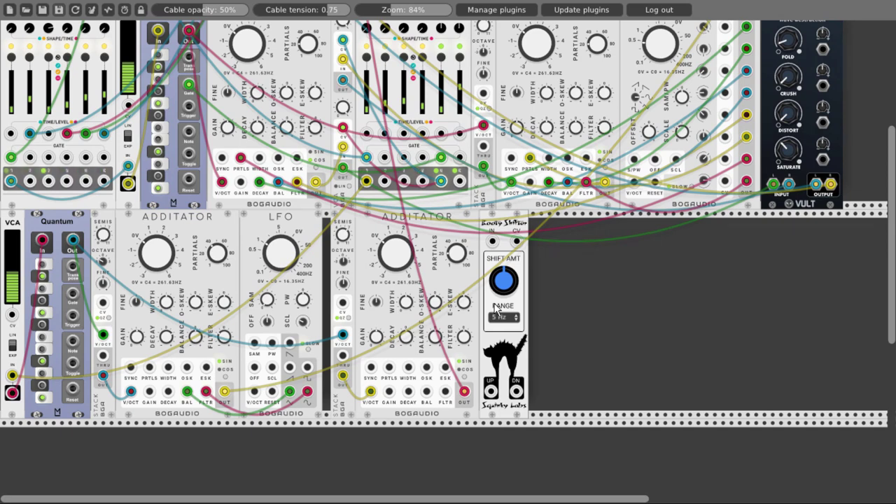
pyautogui.moveTo(464, 396); pyautogui.dragTo(481, 308)
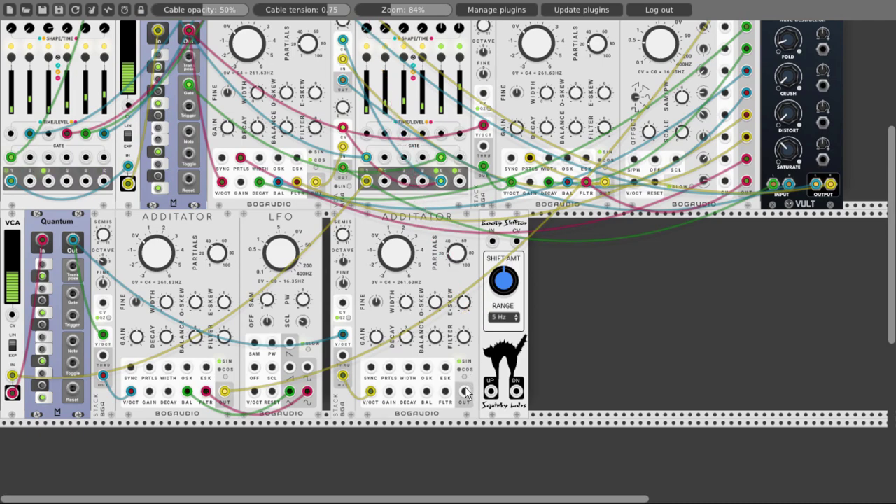
pyautogui.moveTo(464, 390); pyautogui.dragTo(492, 242)
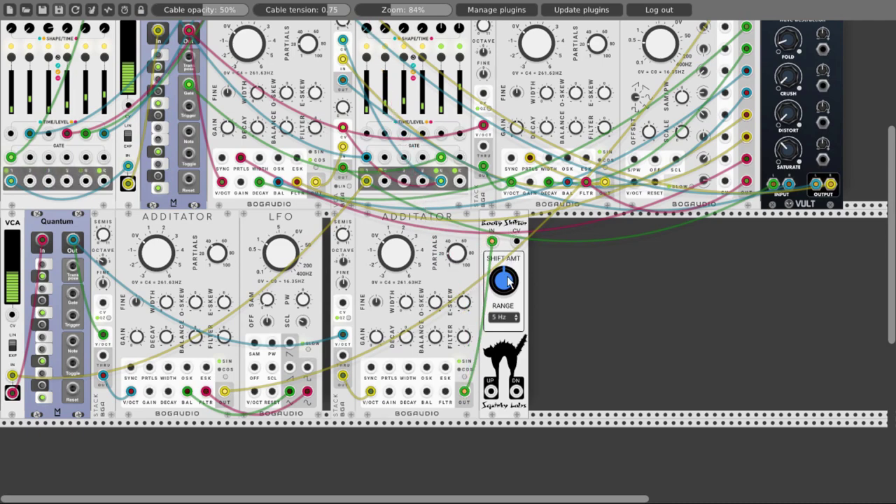
# Step: Patch Booty Shifter's UP and DN outputs to MIX8 channels 3 and 4, and adjust its SHIFT AMT
pyautogui.scroll(5, 491, 298)
pyautogui.scroll(2, 488, 298)
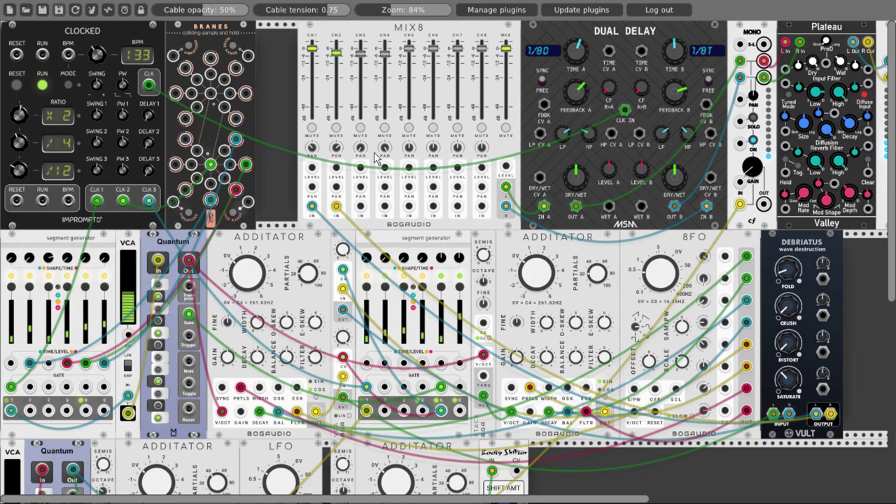
pyautogui.scroll(-3, 363, 210)
pyautogui.moveTo(361, 206); pyautogui.dragTo(383, 175)
pyautogui.scroll(-4, 397, 236)
pyautogui.scroll(6, 516, 390)
pyautogui.scroll(-6, 513, 236)
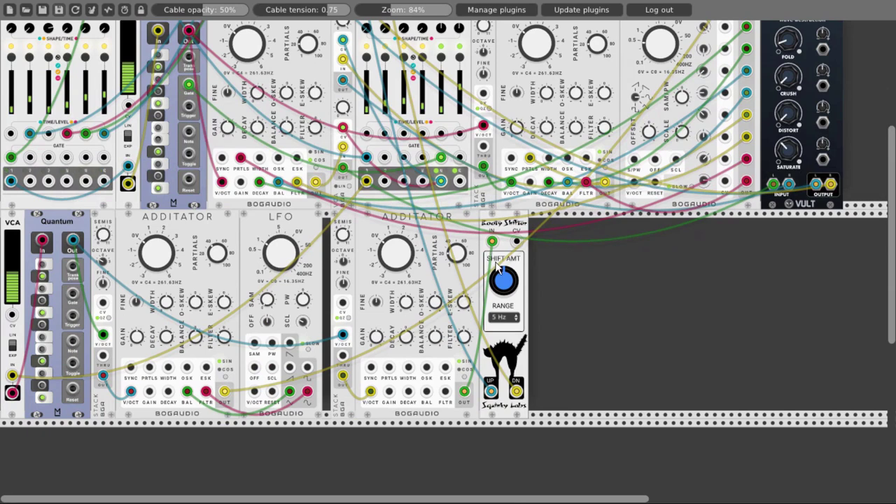
pyautogui.moveTo(501, 277)
pyautogui.mouseDown()
pyautogui.moveTo(504, 295)
pyautogui.moveTo(522, 294)
pyautogui.moveTo(504, 290)
pyautogui.mouseUp()
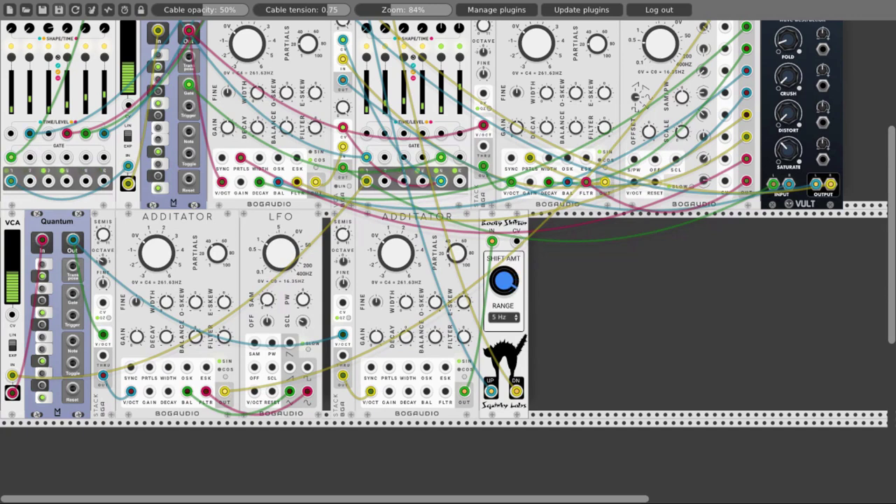
# Step: Duplicate the third row's LFO and place the copy directly beside Booty Shifter
pyautogui.moveTo(504, 290); pyautogui.dragTo(510, 290)
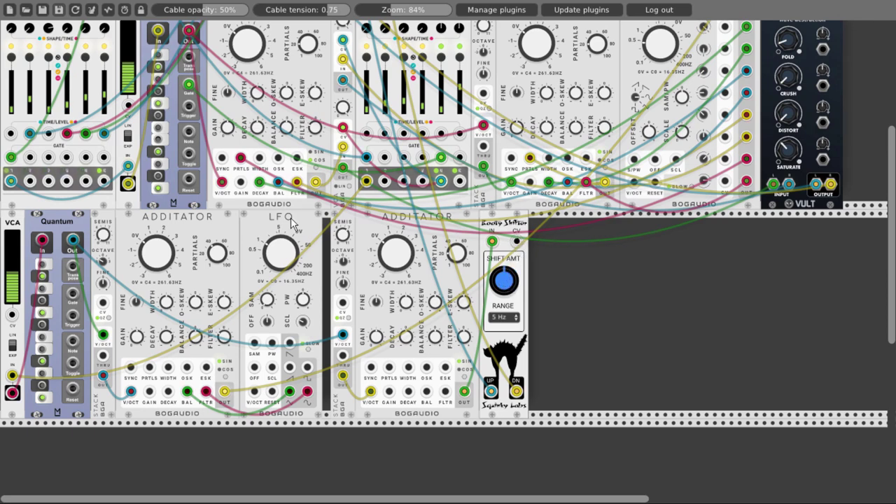
pyautogui.moveTo(261, 223); pyautogui.dragTo(291, 289)
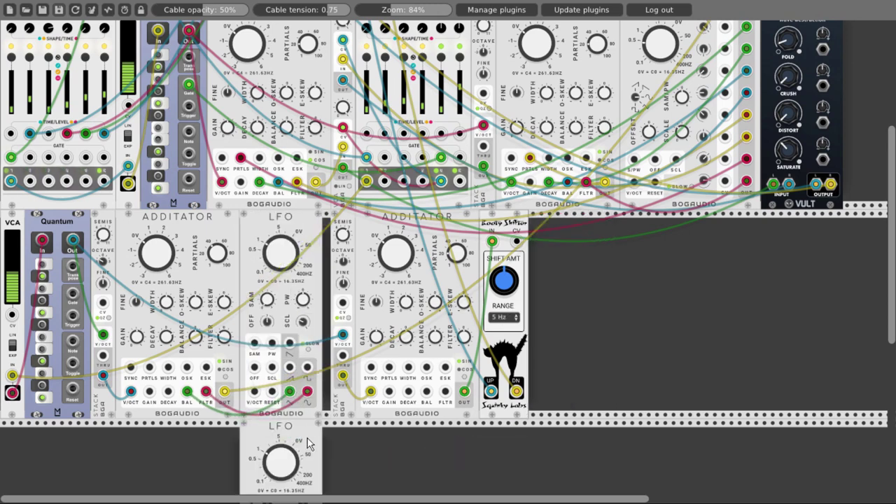
pyautogui.moveTo(307, 439); pyautogui.dragTo(539, 293)
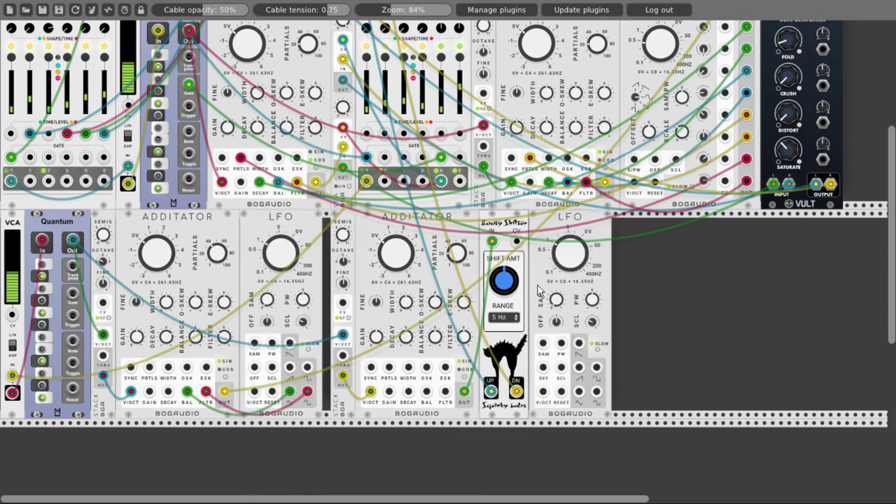
# Step: Add the Fundamental Scope beside the new LFO and patch the LFO's sine output to the Scope's X IN
pyautogui.rightClick(675, 303)
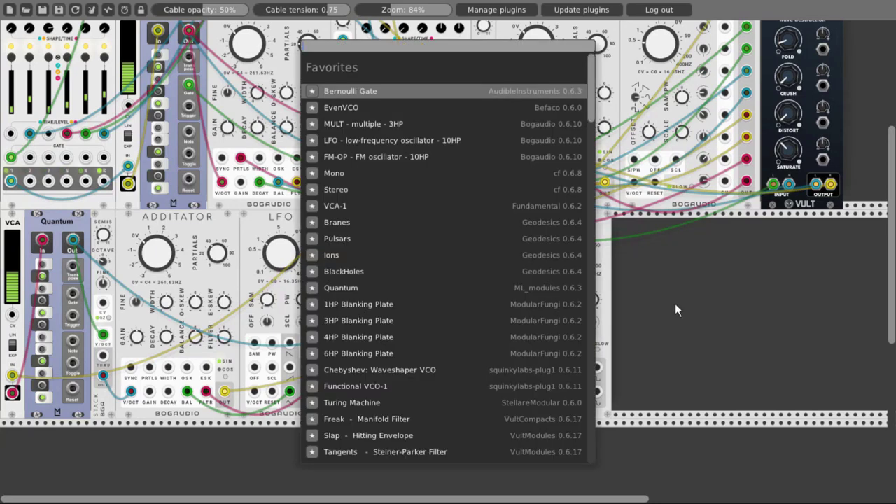
pyautogui.write('scope')
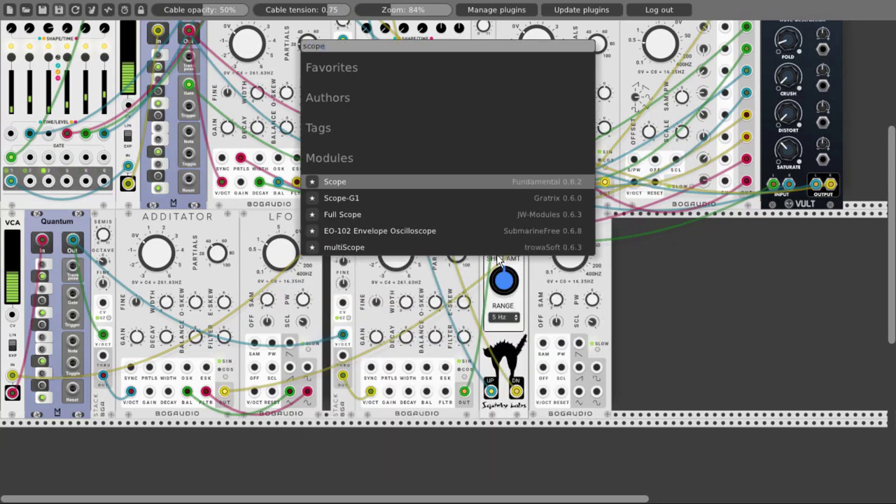
pyautogui.click(436, 180)
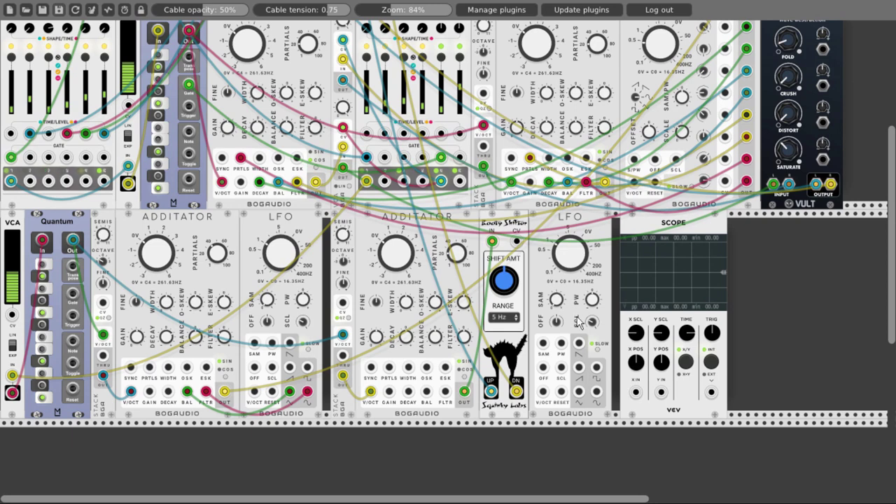
pyautogui.moveTo(596, 392); pyautogui.dragTo(636, 392)
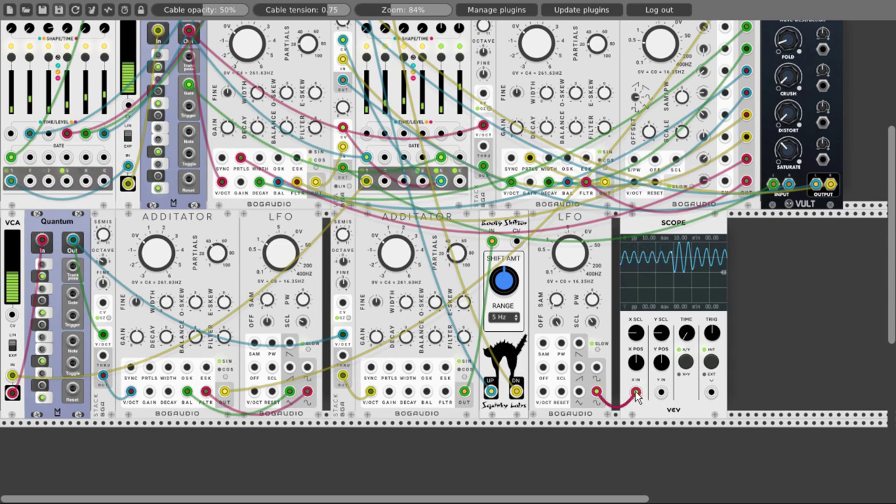
# Step: Reroute the new LFO's sine output from the Scope to Booty Shifter's CV input and delete the Scope
pyautogui.moveTo(637, 392); pyautogui.dragTo(519, 251)
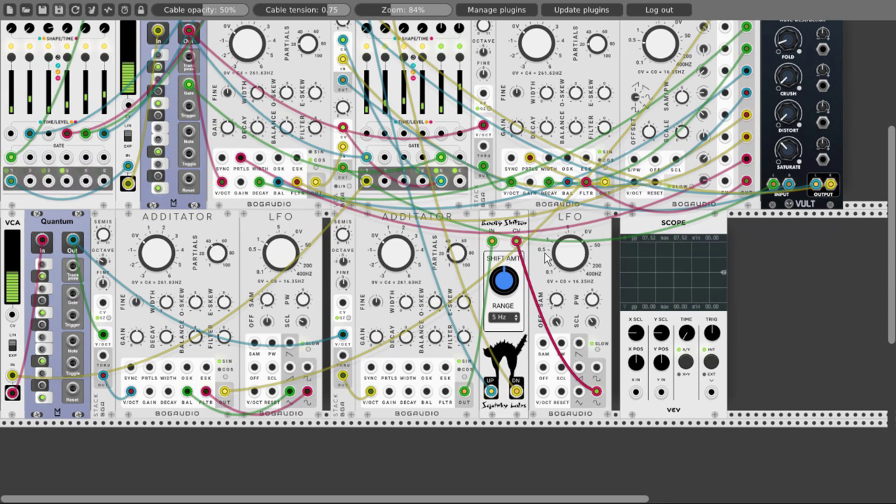
pyautogui.rightClick(640, 221)
pyautogui.click(656, 348)
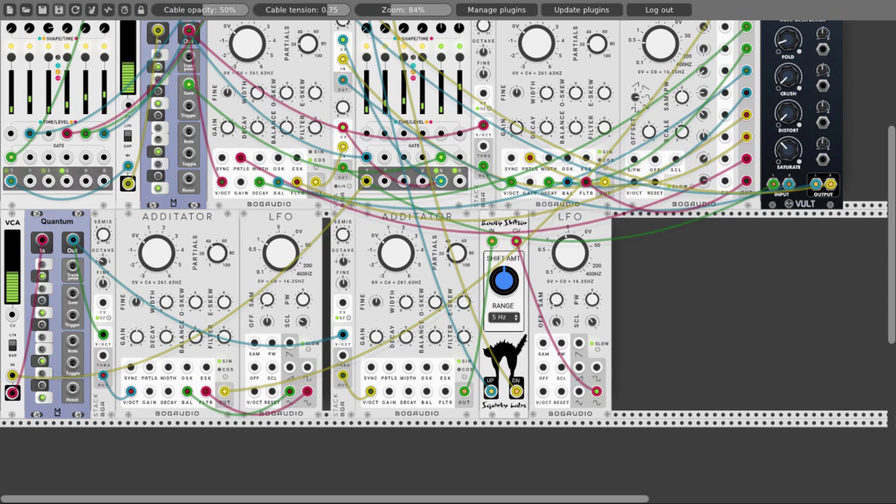
pyautogui.moveTo(571, 247); pyautogui.dragTo(585, 279)
# Step: Add Bogaudio's ADSR utility envelope beside the new LFO and patch the third-row Quantum's Gate output to its GATE input
pyautogui.rightClick(625, 297)
pyautogui.write('adsr')
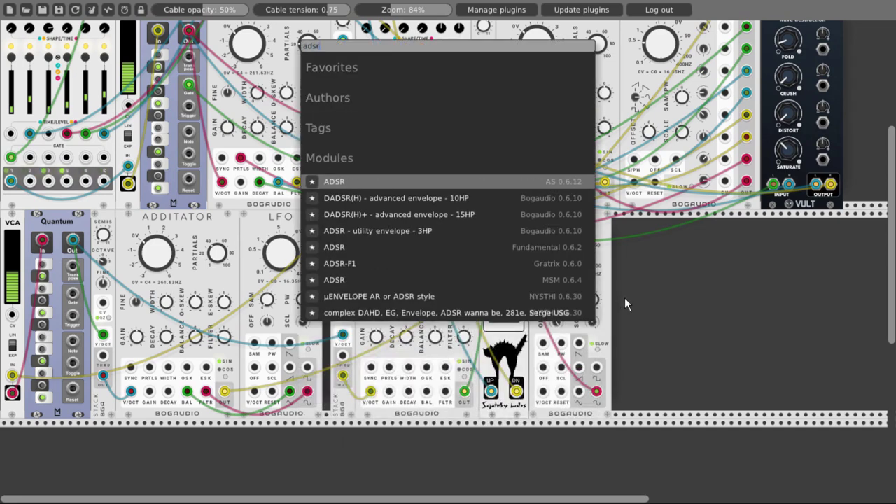
pyautogui.click(394, 234)
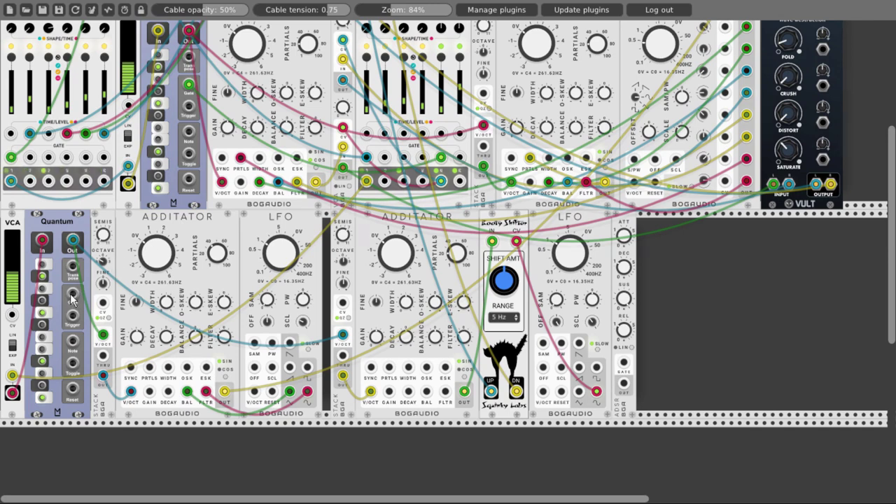
pyautogui.moveTo(72, 297); pyautogui.dragTo(71, 299)
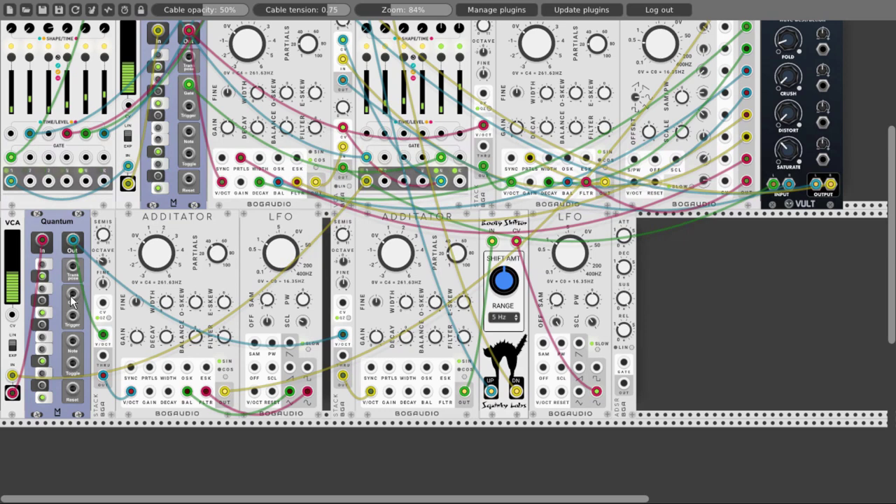
pyautogui.moveTo(72, 299); pyautogui.dragTo(623, 368)
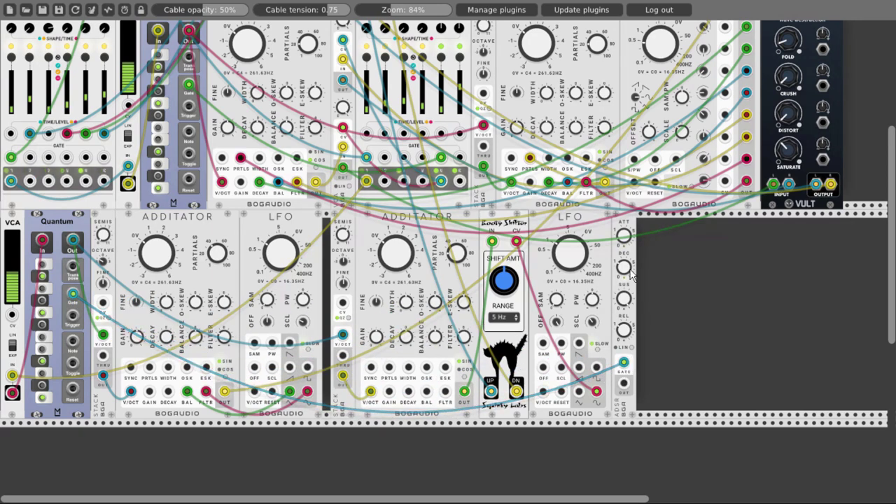
pyautogui.moveTo(623, 288); pyautogui.dragTo(623, 301)
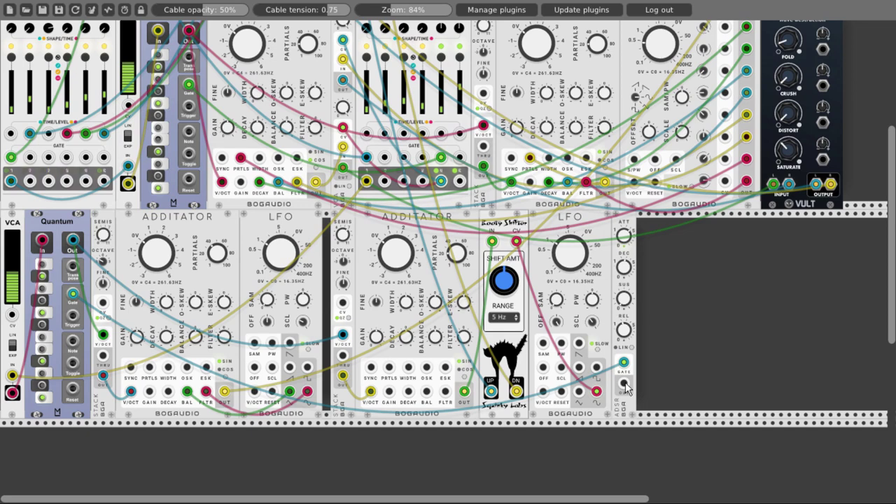
# Step: Try patching the ADSR's OUT directly to the neighbouring Additator's FLTR input
pyautogui.moveTo(623, 385); pyautogui.dragTo(446, 393)
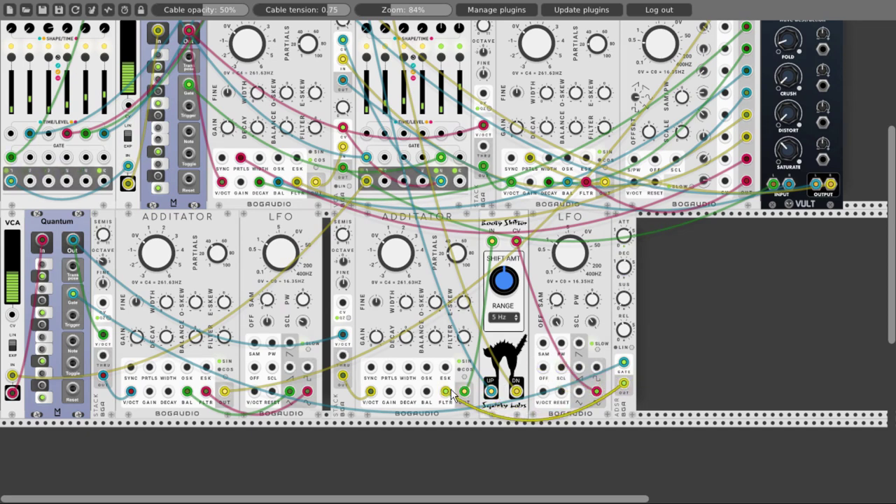
pyautogui.hotkey('ctrl', 'z')
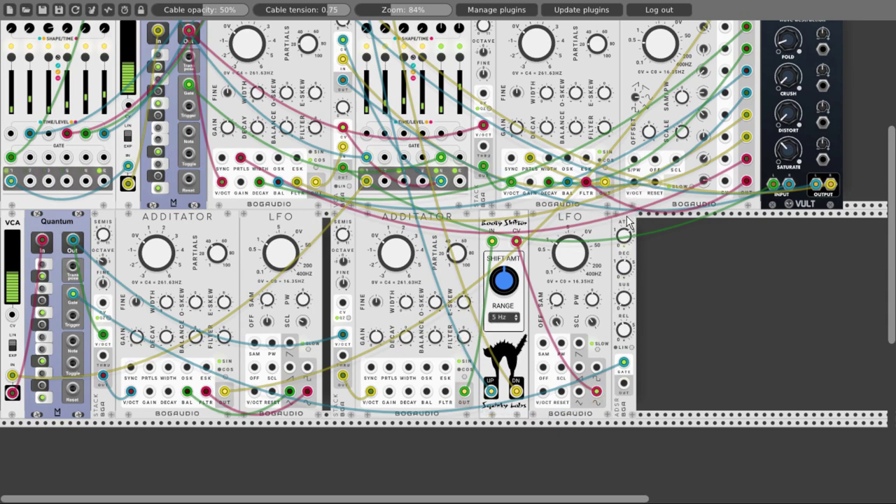
# Step: Insert a VCA-1 between the LFO and the ADSR, and route the ADSR's OUT through its IN to the second Additator's FLTR
pyautogui.moveTo(632, 220); pyautogui.dragTo(688, 221)
pyautogui.rightClick(634, 239)
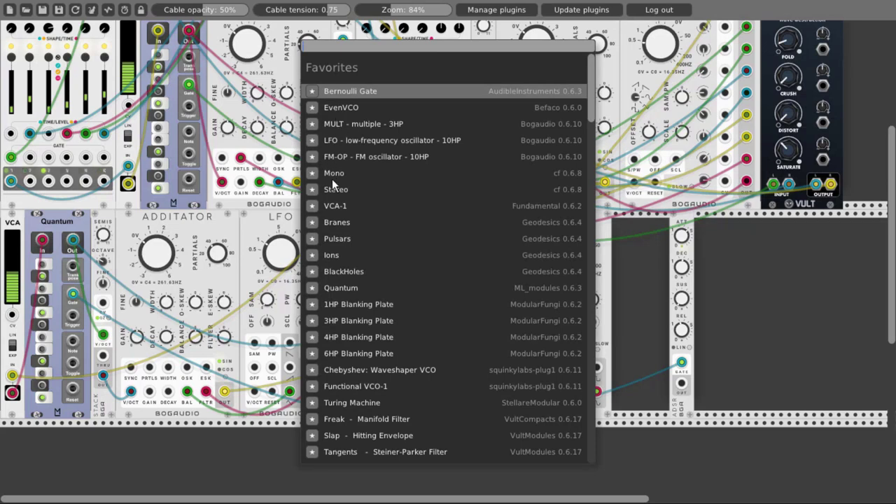
pyautogui.click(332, 210)
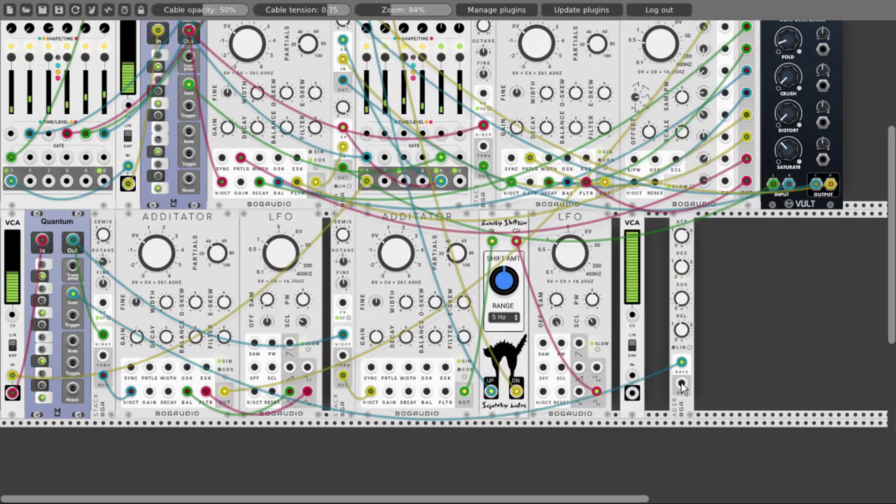
pyautogui.moveTo(681, 384); pyautogui.dragTo(632, 376)
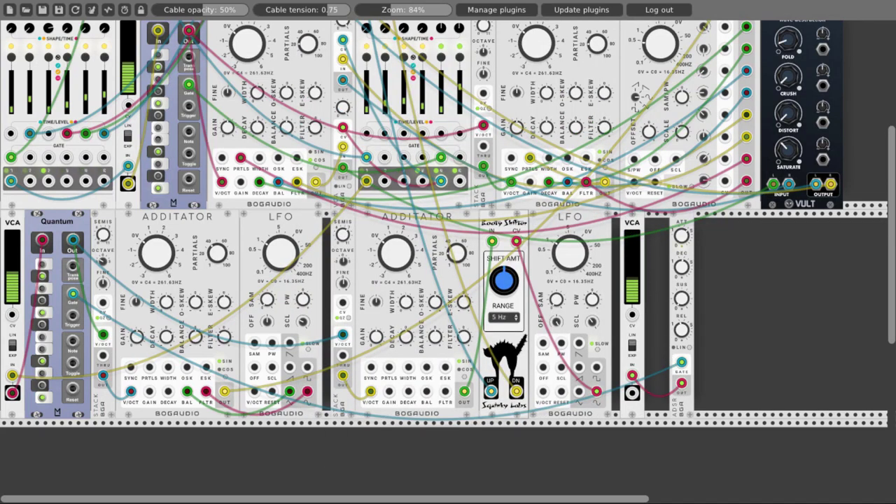
pyautogui.moveTo(632, 392); pyautogui.dragTo(445, 393)
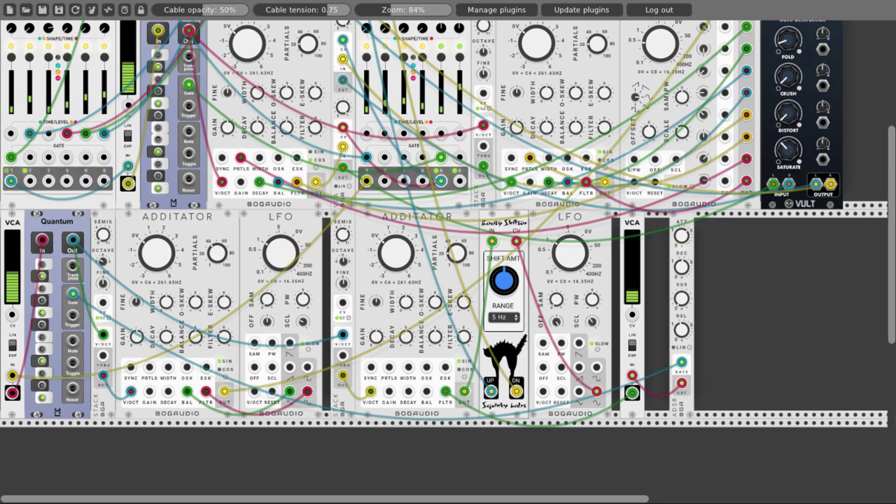
pyautogui.moveTo(635, 224); pyautogui.dragTo(642, 222)
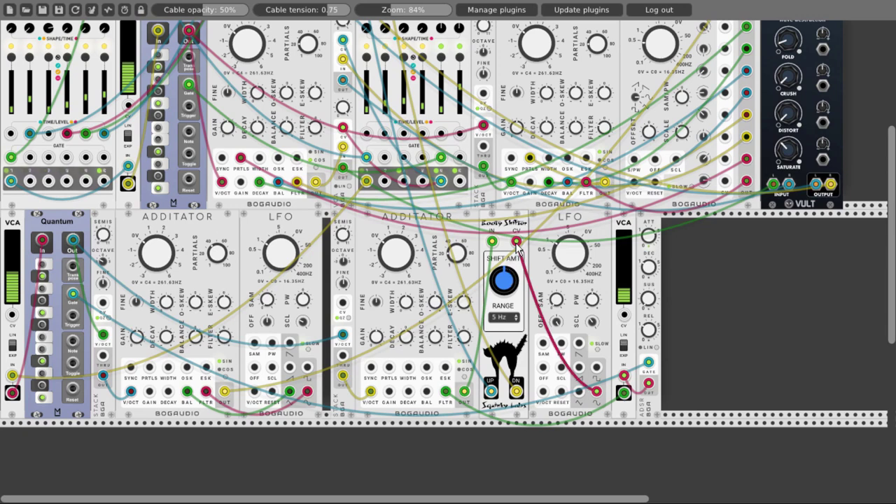
# Step: Feed Booty Shifter's CV from the ADSR's OUT instead of the LFO, and delete that LFO
pyautogui.moveTo(517, 244); pyautogui.dragTo(648, 386)
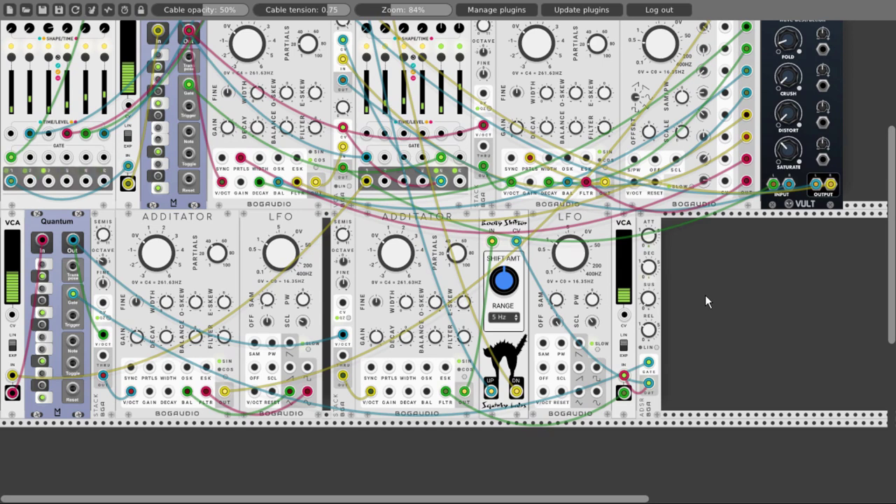
pyautogui.rightClick(596, 223)
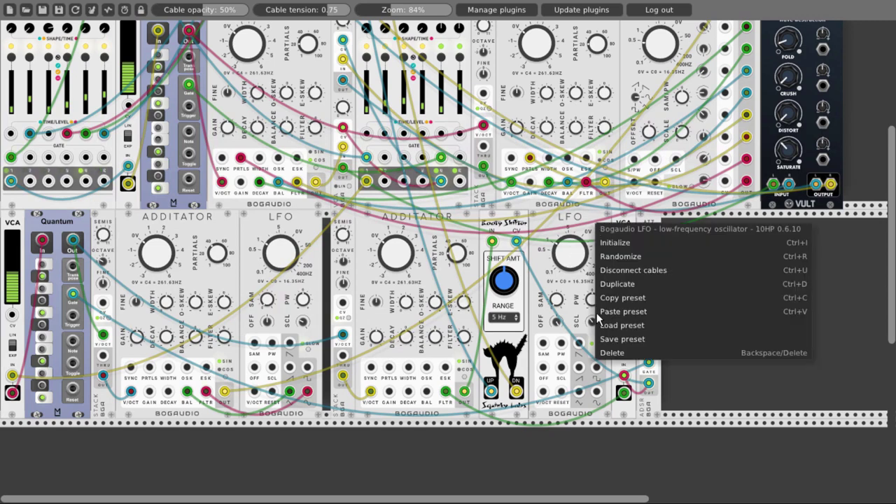
pyautogui.click(612, 353)
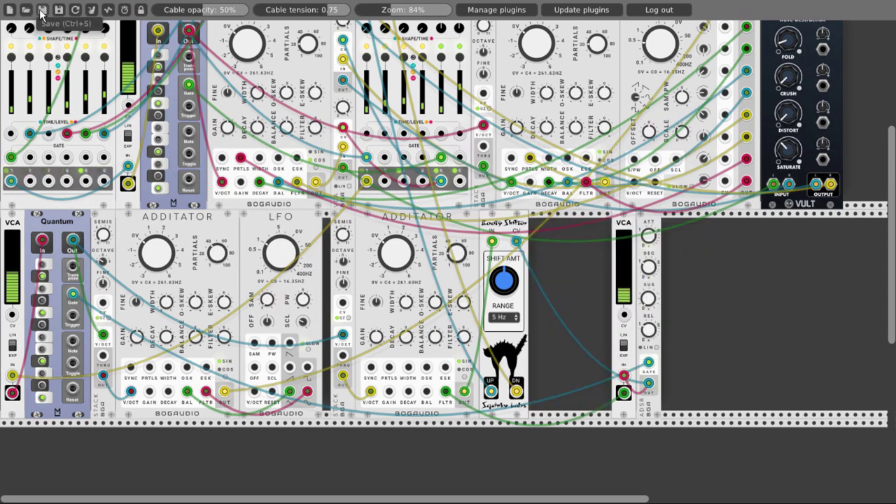
# Step: Move the VCA and the ADSR up against Booty Shifter to close the gap
pyautogui.moveTo(618, 226); pyautogui.dragTo(529, 226)
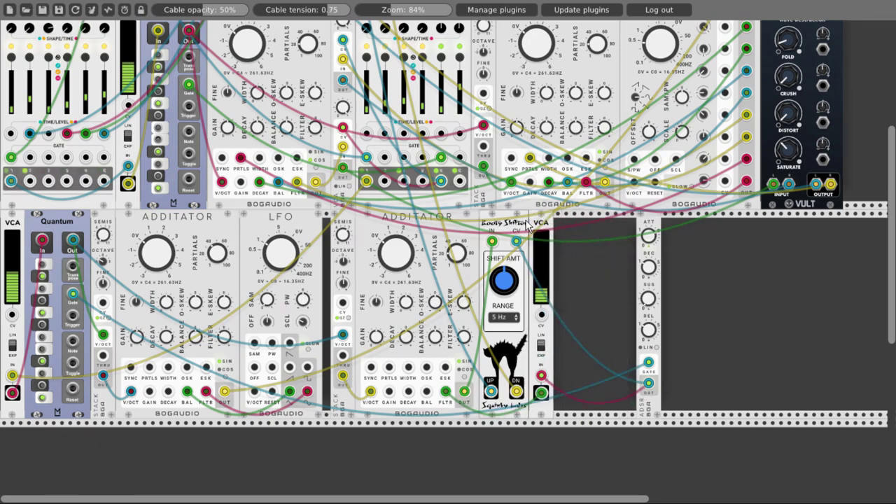
pyautogui.moveTo(641, 227); pyautogui.dragTo(560, 233)
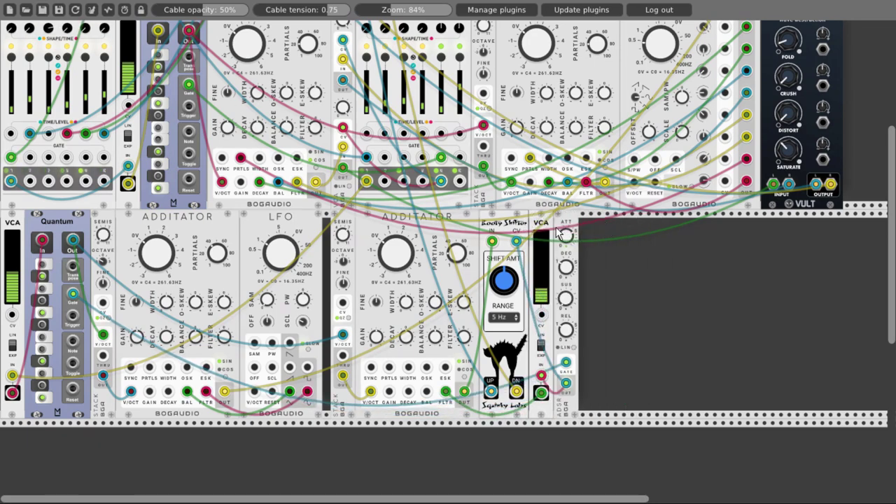
pyautogui.scroll(5, 616, 319)
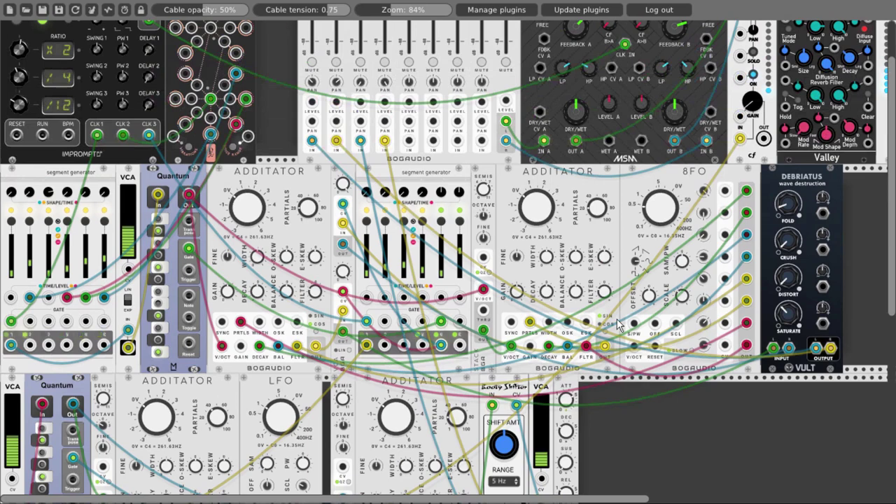
pyautogui.scroll(-4, 617, 319)
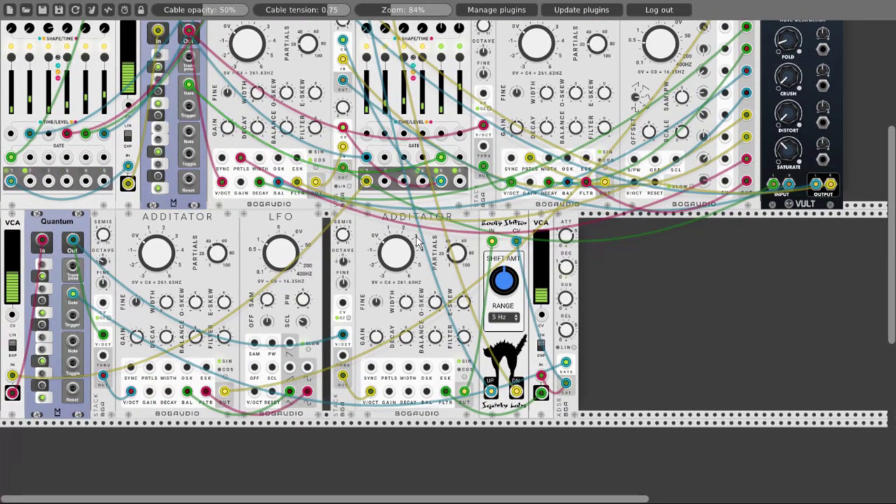
pyautogui.moveTo(408, 308); pyautogui.dragTo(407, 309)
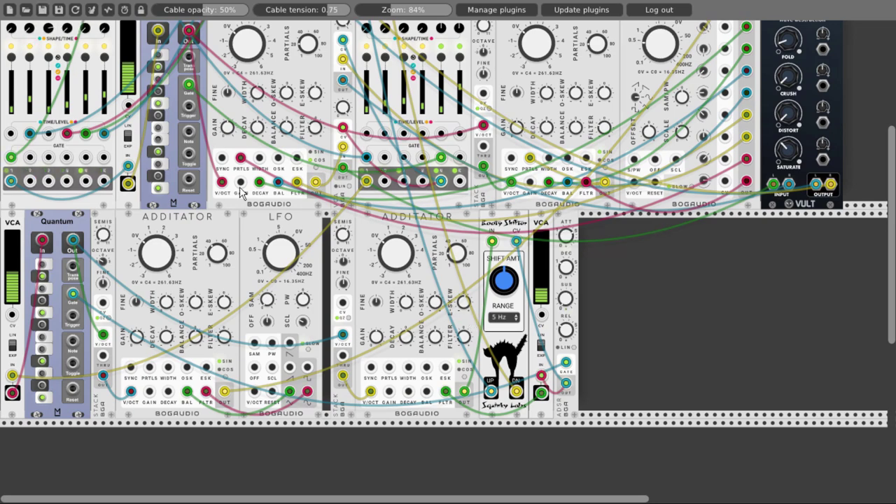
pyautogui.scroll(3, 269, 259)
pyautogui.scroll(4, 269, 260)
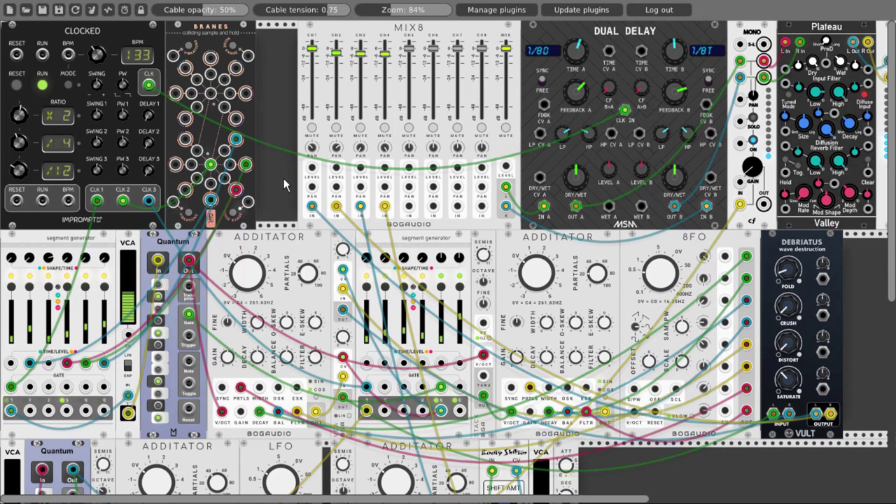
pyautogui.scroll(-5, 285, 183)
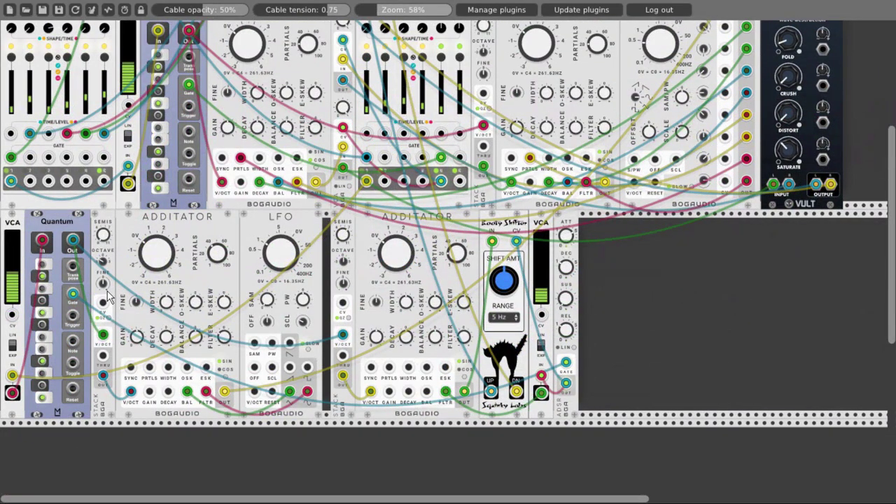
# Step: Move the third row's VCA, Quantum, first STACK and first Additator down into an empty fourth row, side by side
pyautogui.scroll(-5, 107, 291)
pyautogui.scroll(5, 107, 291)
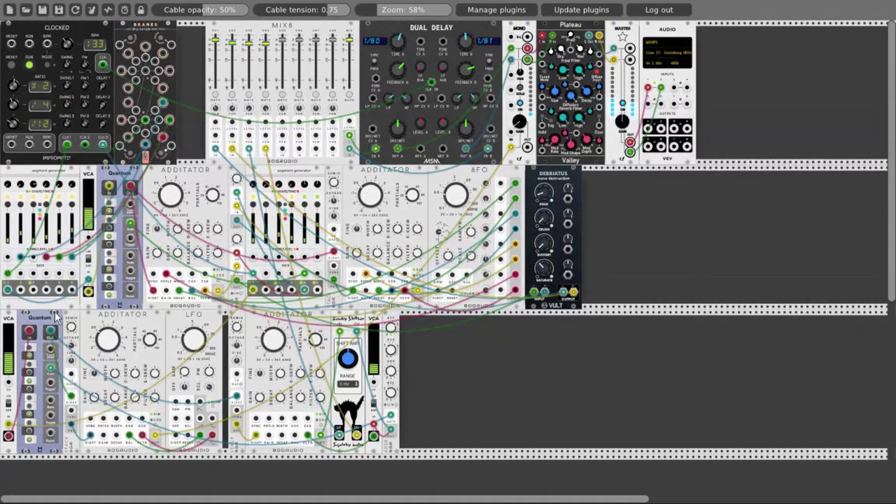
pyautogui.scroll(-3, 66, 252)
pyautogui.moveTo(15, 188); pyautogui.dragTo(288, 315)
pyautogui.moveTo(18, 186); pyautogui.dragTo(296, 331)
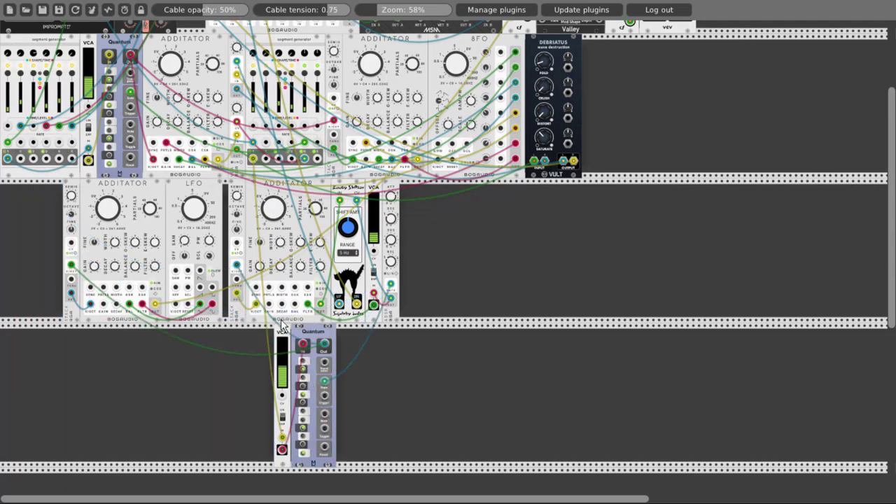
pyautogui.moveTo(75, 193); pyautogui.dragTo(343, 337)
pyautogui.moveTo(124, 192); pyautogui.dragTo(329, 324)
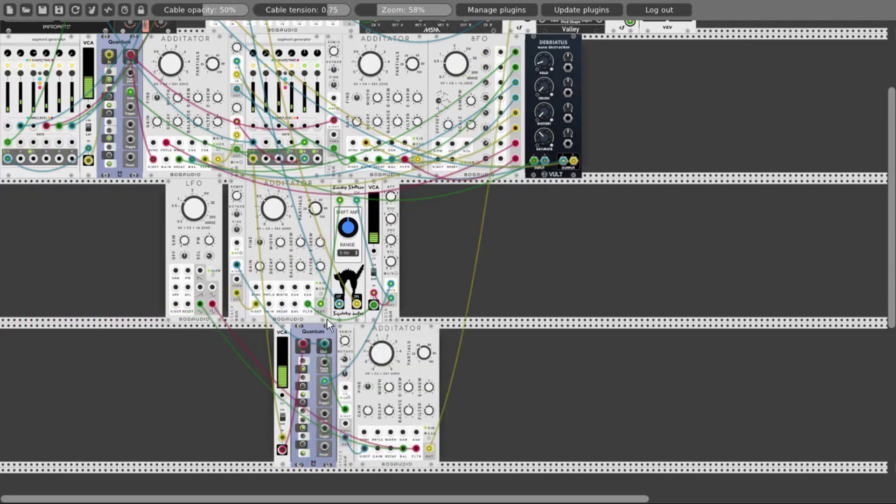
# Step: Move the third row's LFO, second STACK, second Additator, Booty Shifter, VCA and ADSR down beside the modules in the fourth row
pyautogui.moveTo(186, 193); pyautogui.dragTo(460, 336)
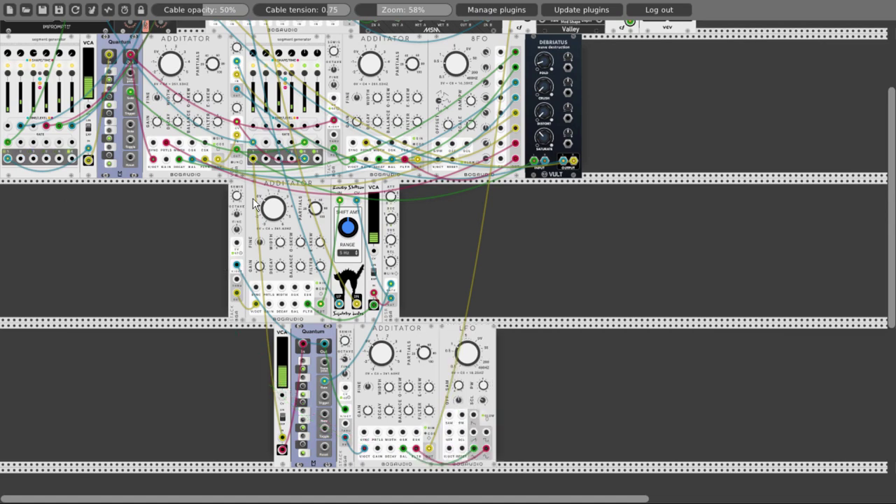
pyautogui.moveTo(238, 187); pyautogui.dragTo(515, 343)
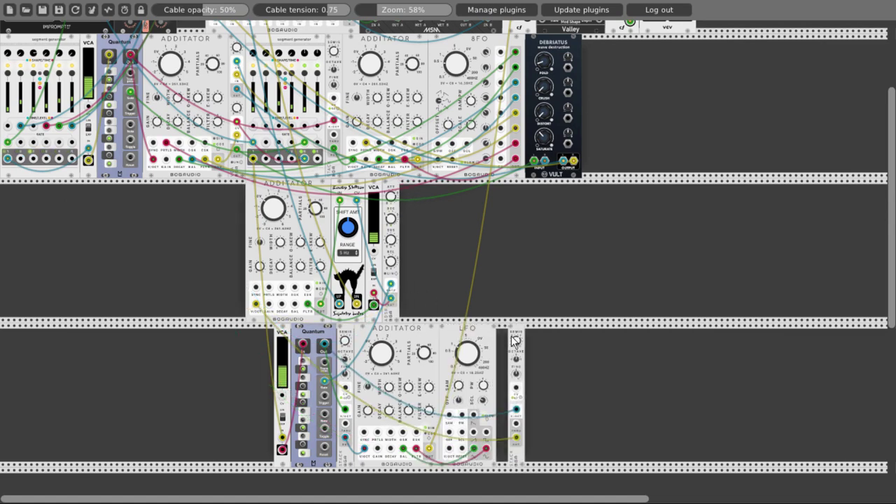
pyautogui.moveTo(256, 190); pyautogui.dragTo(498, 323)
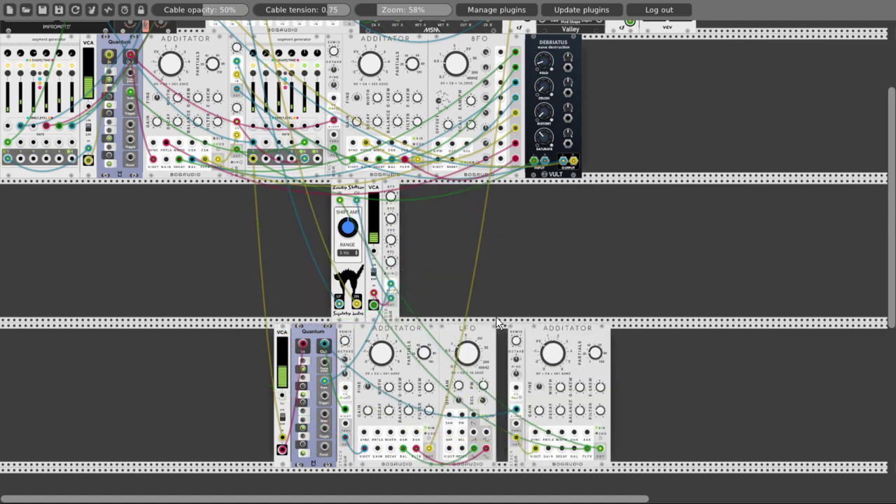
pyautogui.moveTo(364, 203); pyautogui.dragTo(561, 309)
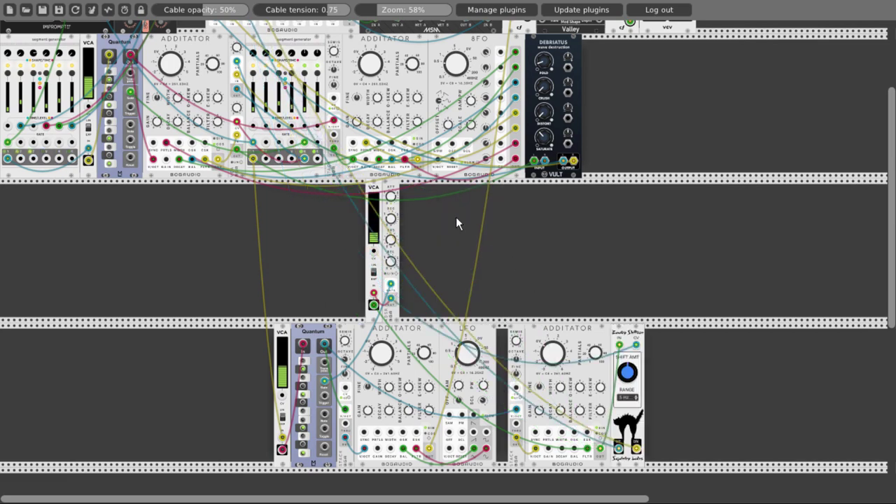
pyautogui.moveTo(375, 189); pyautogui.dragTo(628, 335)
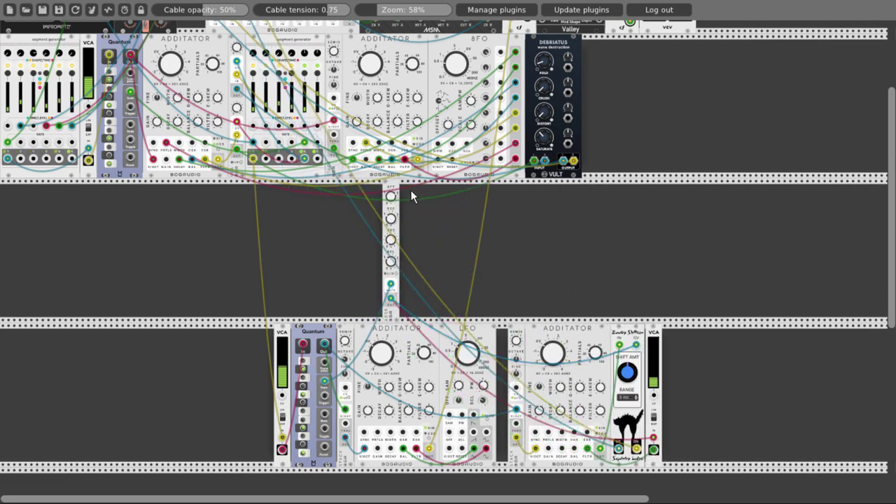
pyautogui.moveTo(391, 200); pyautogui.dragTo(670, 347)
pyautogui.scroll(2, 162, 229)
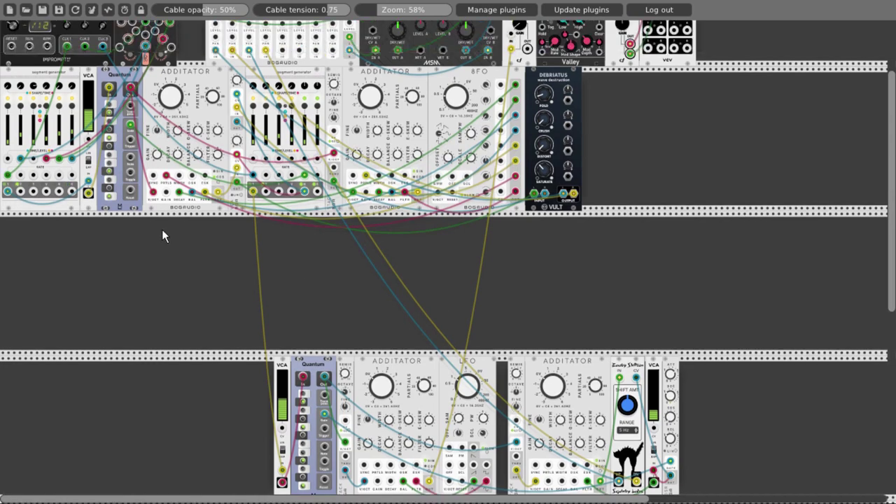